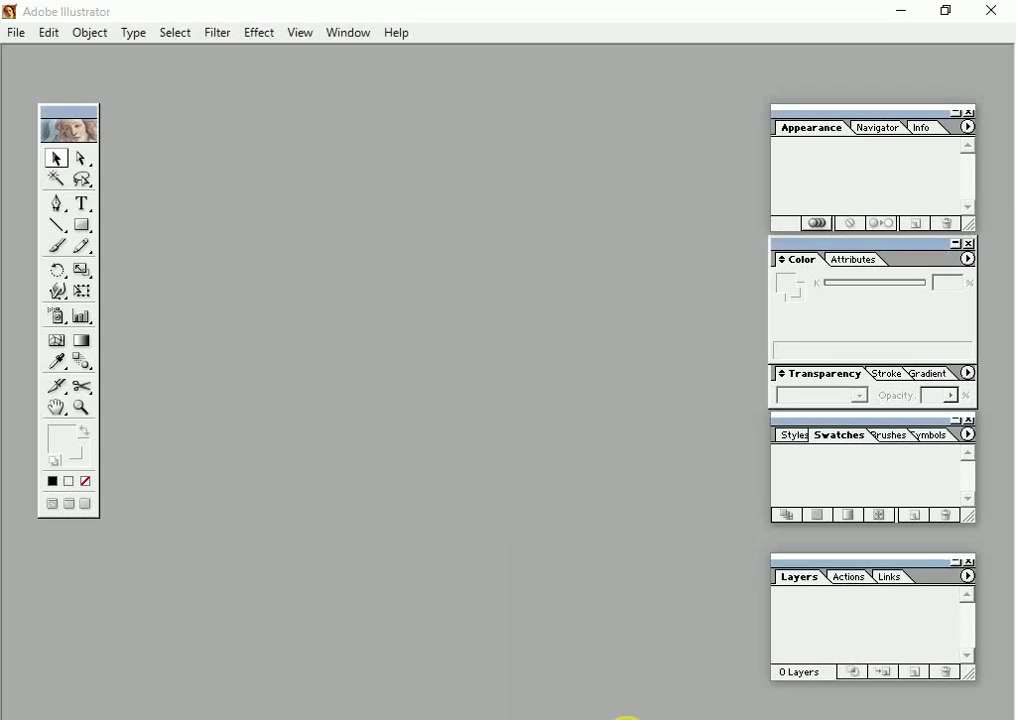
- Create a new 10 × 3 inch CMYK document, Untitled-1
drag(315, 620, 5, 714)
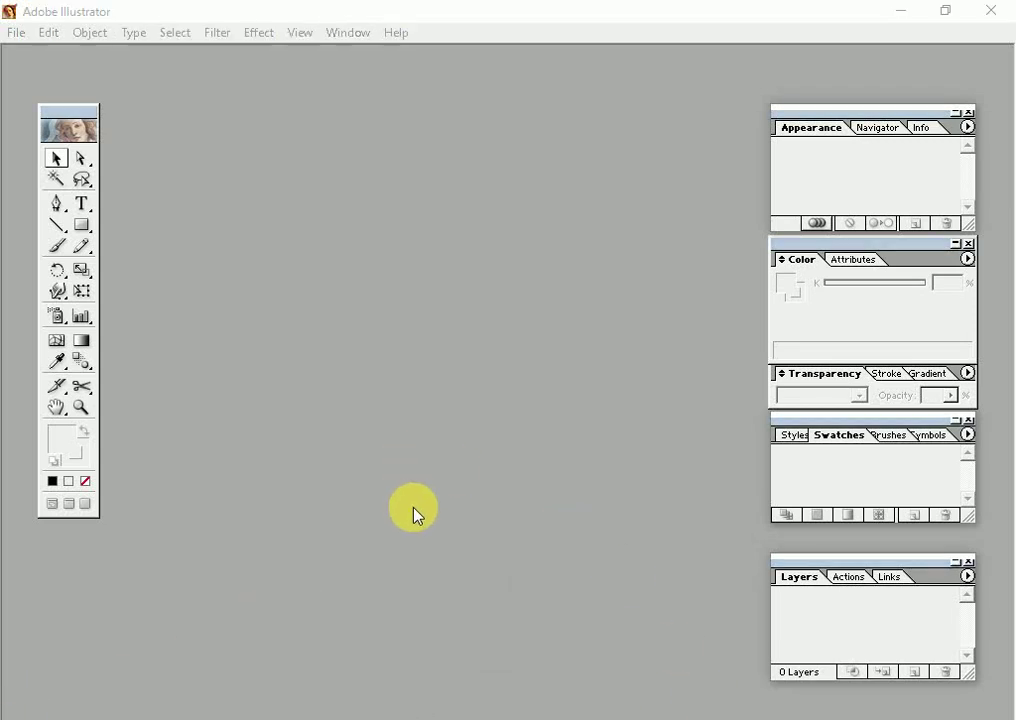
key(Tab)
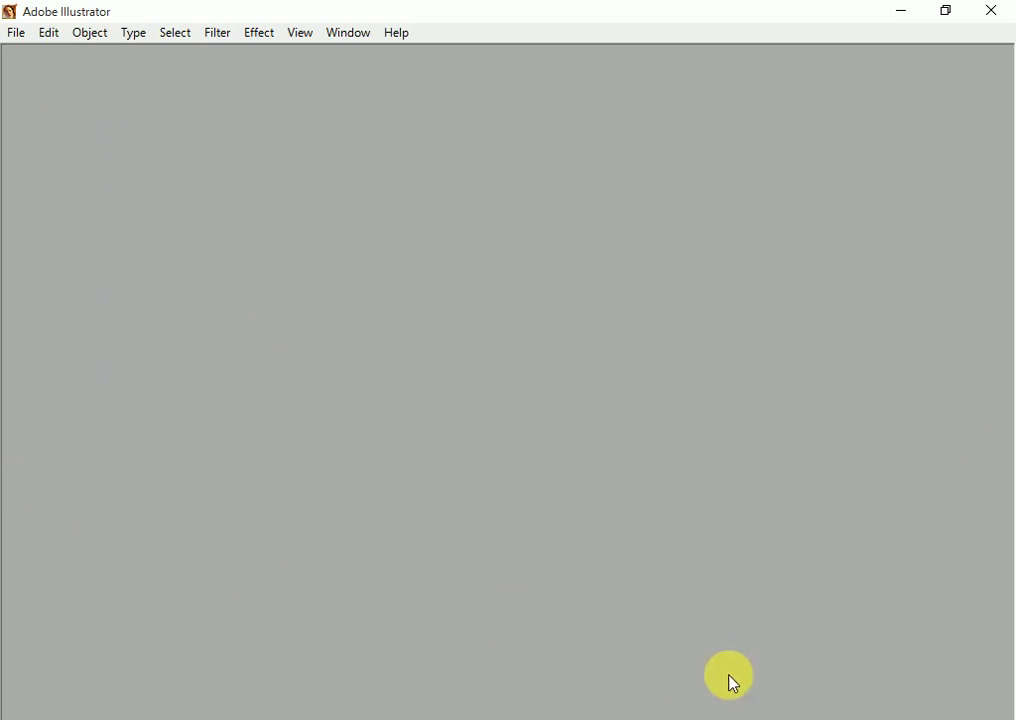
key(ctrl+n)
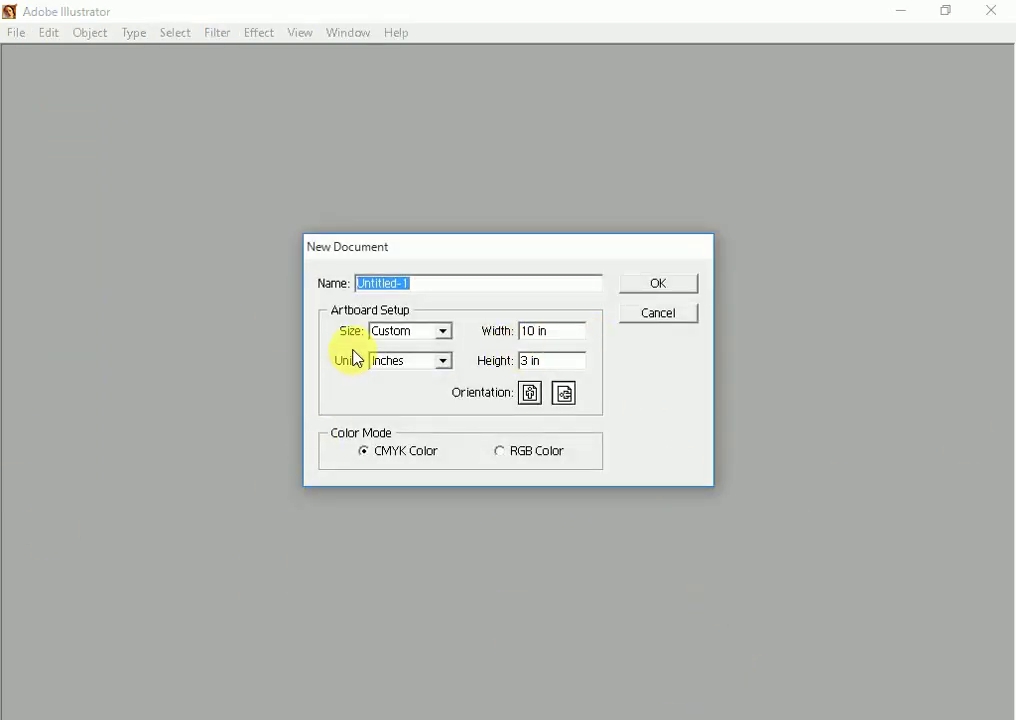
click(657, 287)
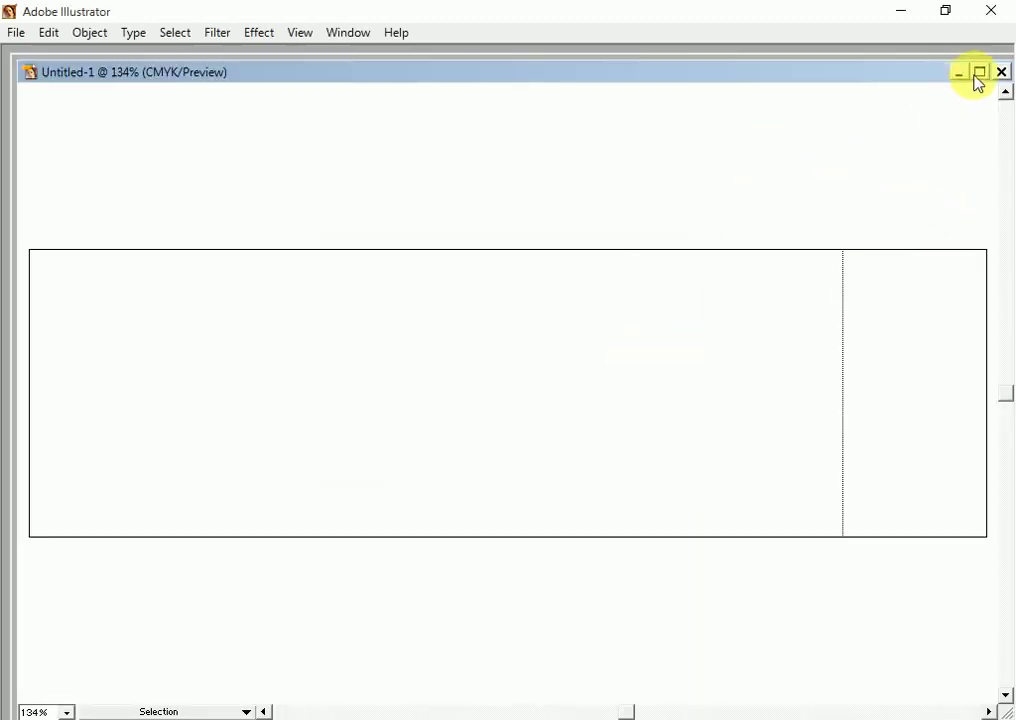
- Maximize the document window and draw a circle with the Ellipse tool
click(981, 72)
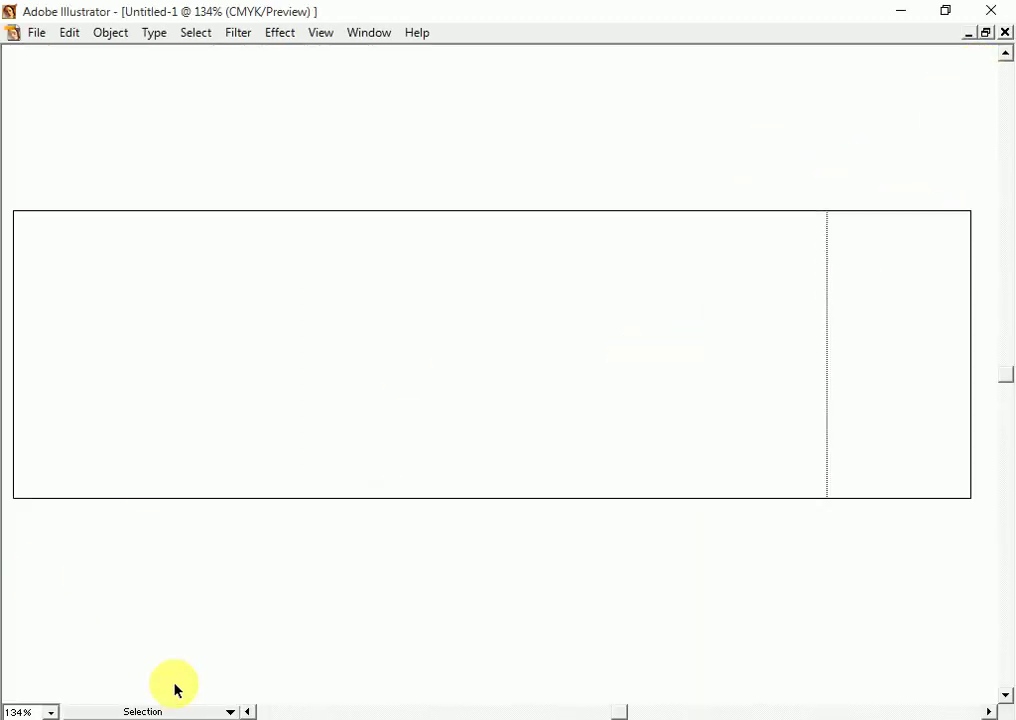
key(Tab)
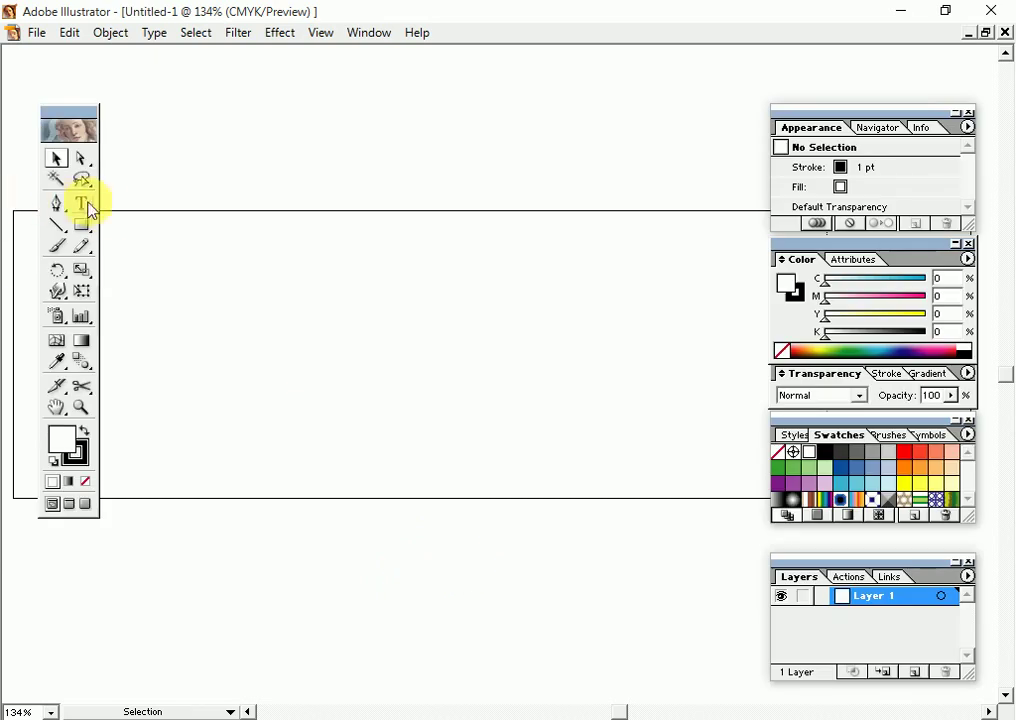
drag(85, 225, 148, 228)
key(Tab)
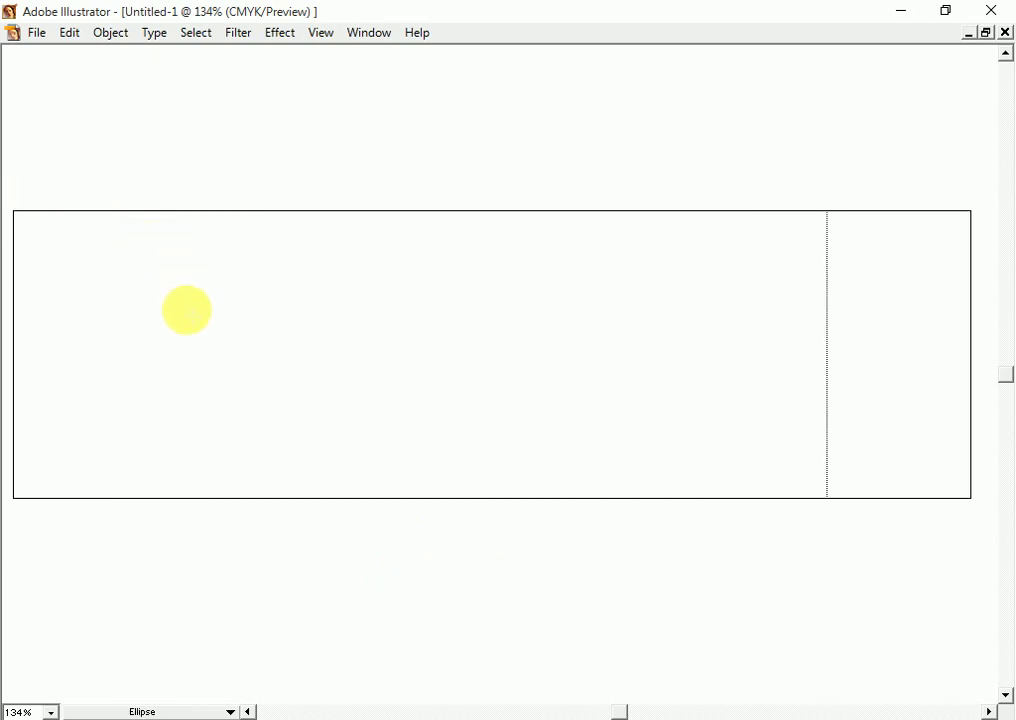
mouse_move(47, 247)
mouse_down()
mouse_move(313, 476)
mouse_move(345, 481)
mouse_up()
key(Tab)
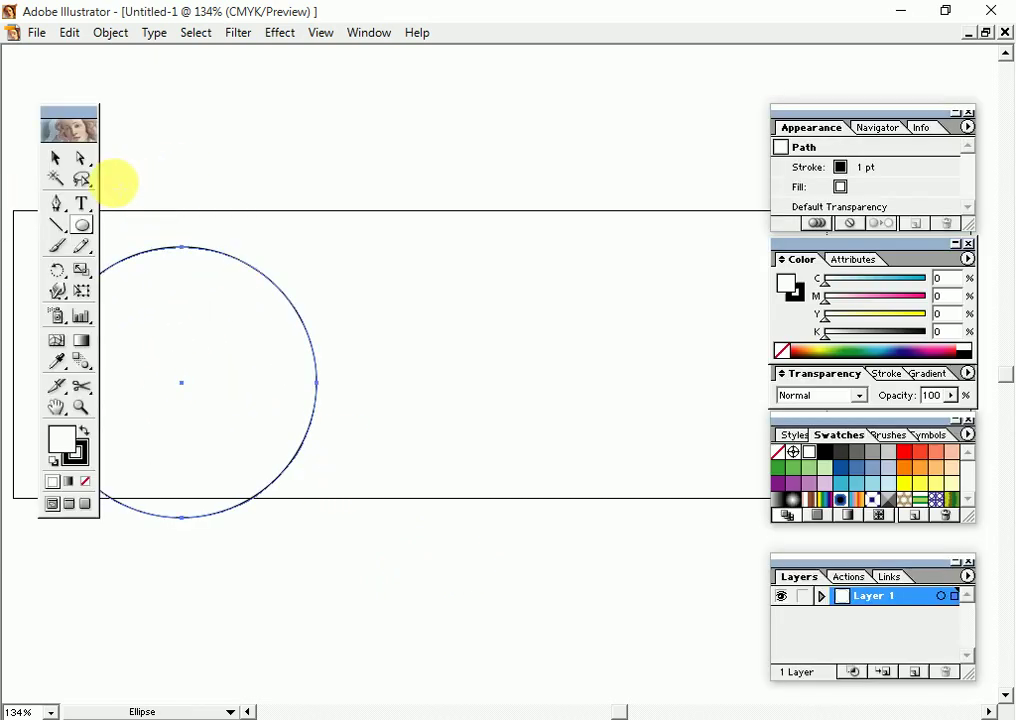
key(Tab)
- Enlarge the circle, place it over the artboard's left end, and Alt-drag a copy slightly right
drag(286, 431, 458, 420)
mouse_move(410, 378)
mouse_down()
mouse_move(260, 382)
mouse_move(237, 368)
mouse_up()
drag(302, 471, 437, 588)
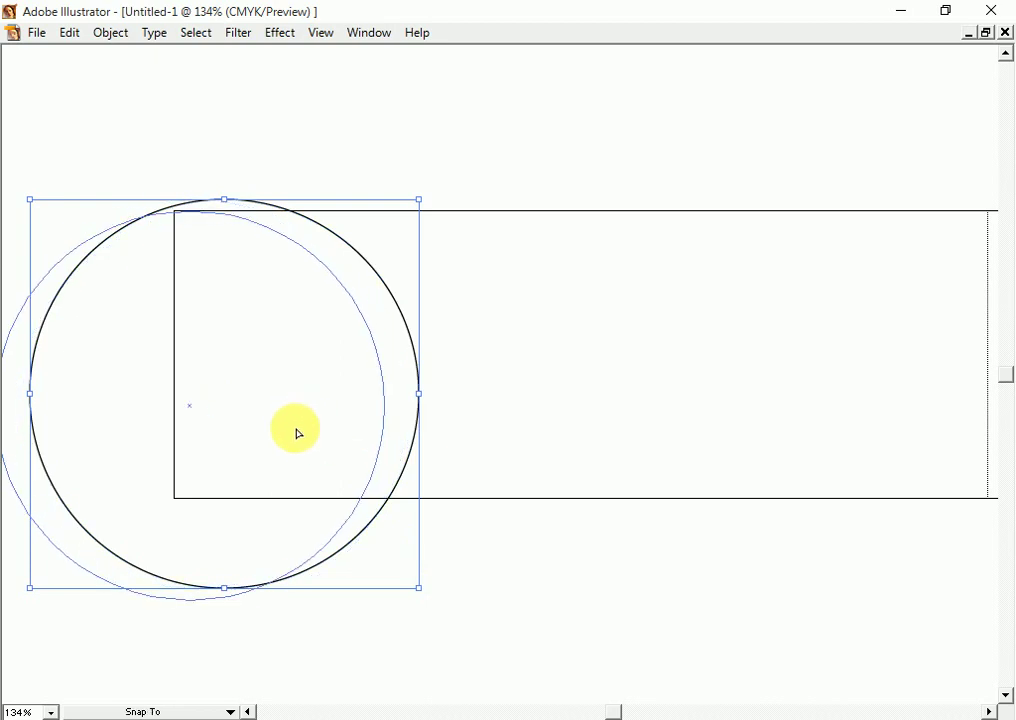
drag(328, 419, 295, 431)
drag(485, 512, 507, 512)
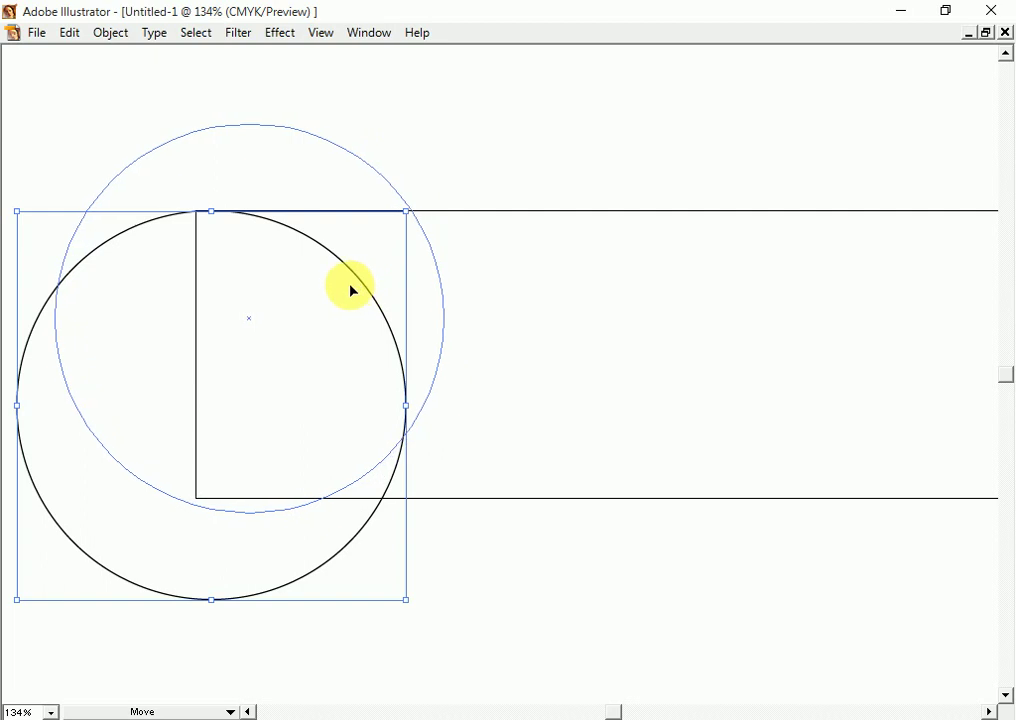
drag(316, 372, 351, 286)
drag(550, 470, 550, 500)
mouse_move(379, 403)
mouse_down()
mouse_move(325, 388)
mouse_move(387, 481)
mouse_up()
drag(590, 581, 590, 538)
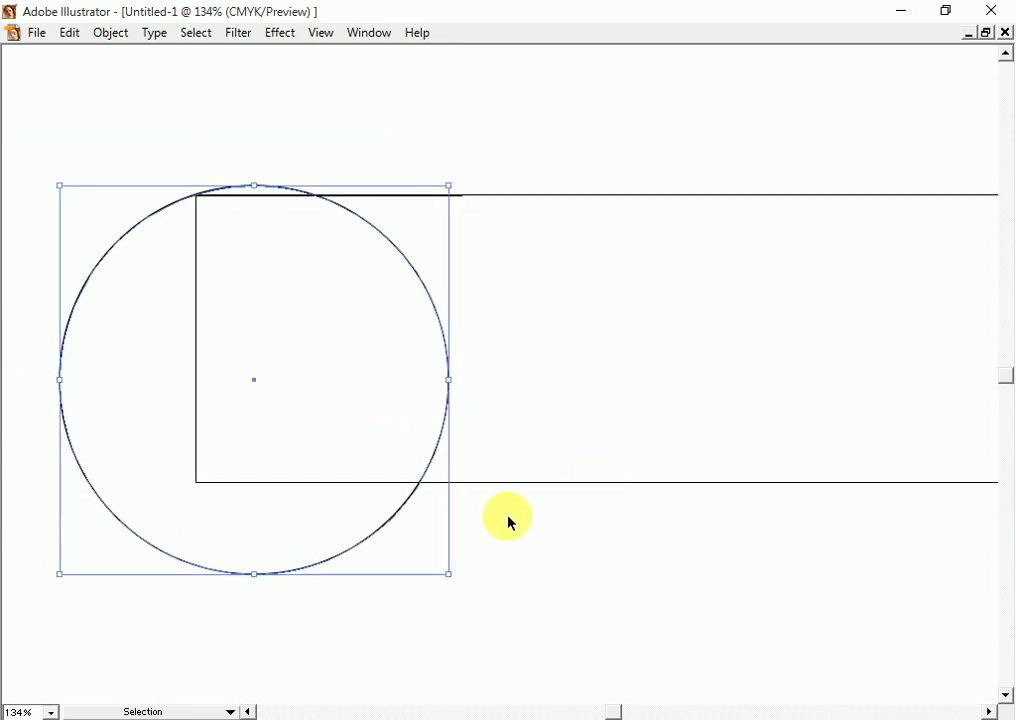
drag(358, 460, 370, 461)
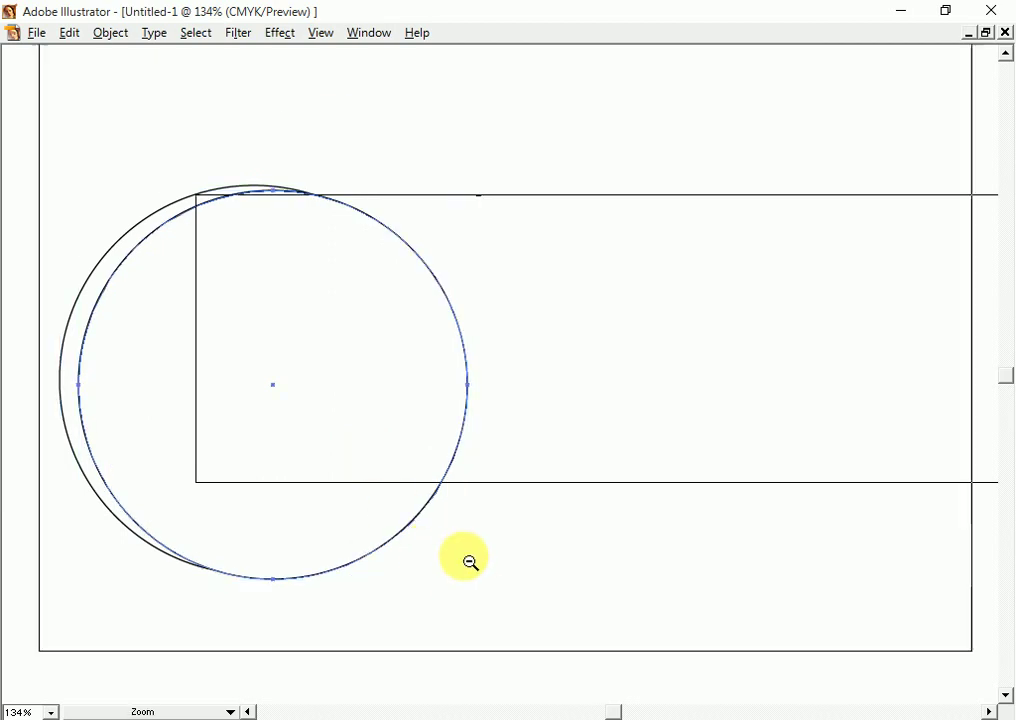
- Divide both overlapping circles with Pathfinder and ungroup the resulting pieces
ctrl+alt+click(465, 558)
drag(680, 556, 730, 571)
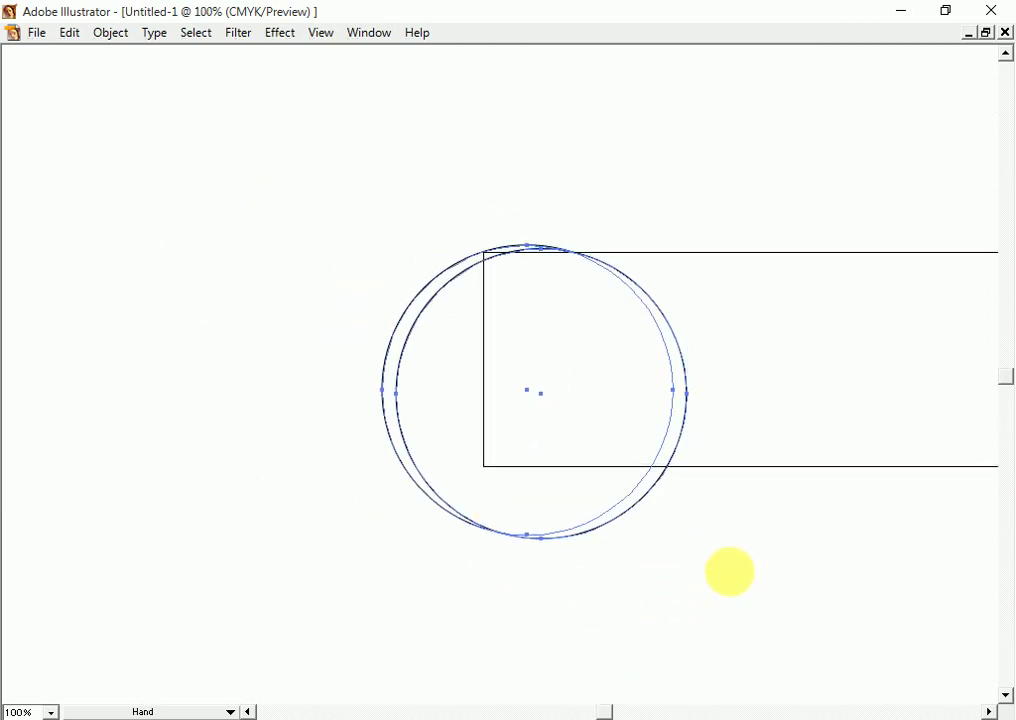
drag(667, 549, 570, 540)
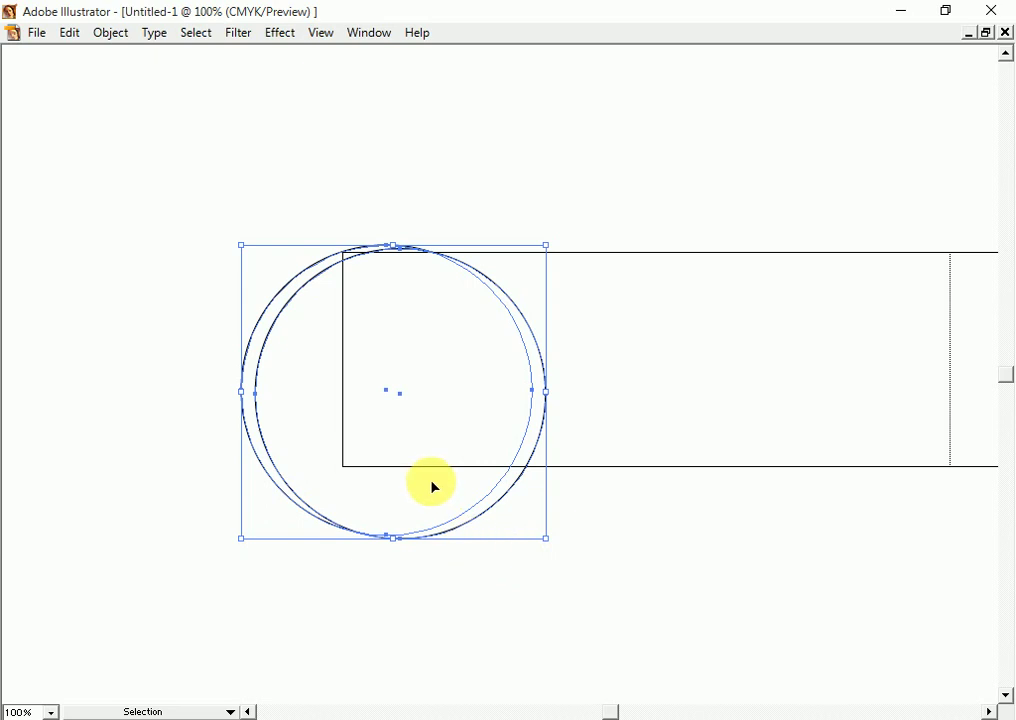
key(shift+F8)
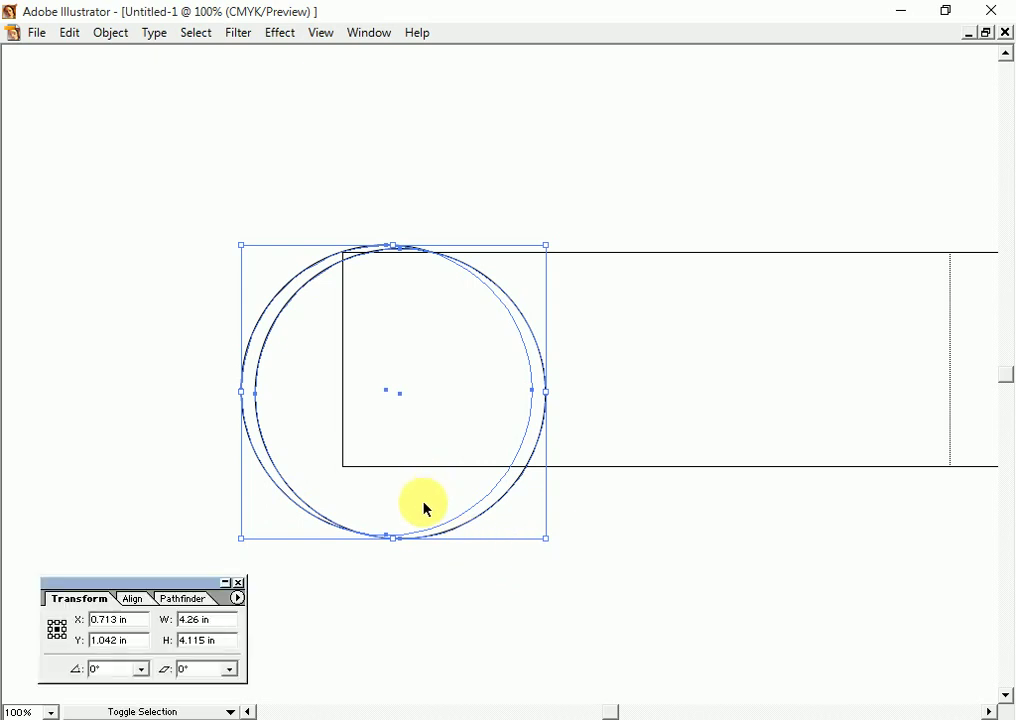
click(178, 598)
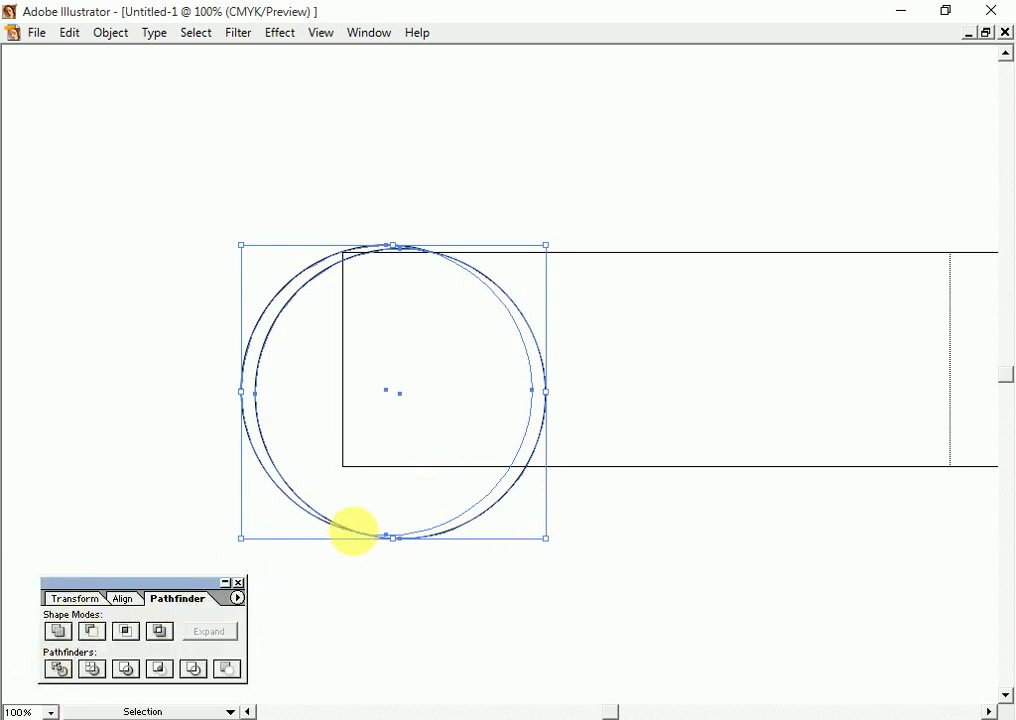
right_click(419, 452)
click(57, 668)
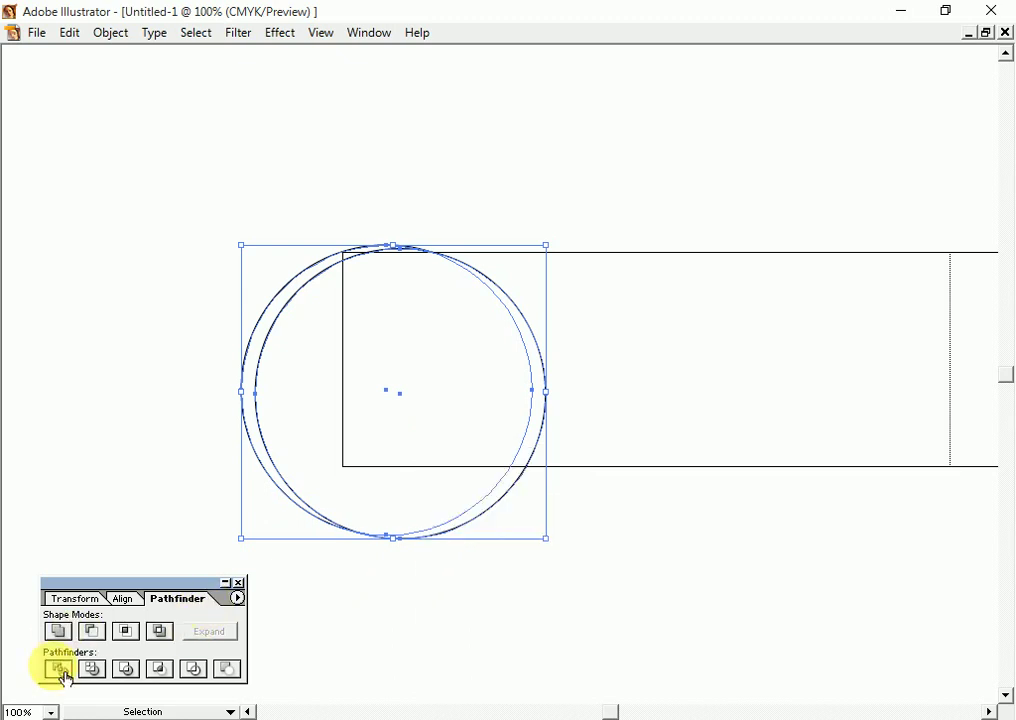
right_click(421, 425)
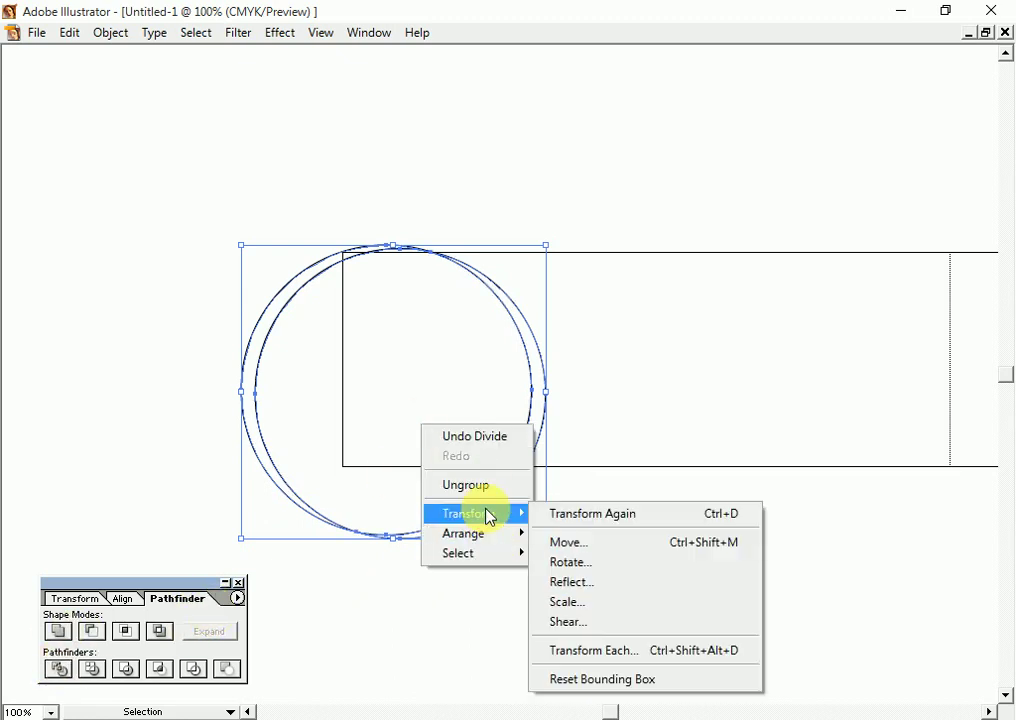
click(483, 484)
- Delete the left crescent piece, leaving the circle with a right crescent
click(608, 440)
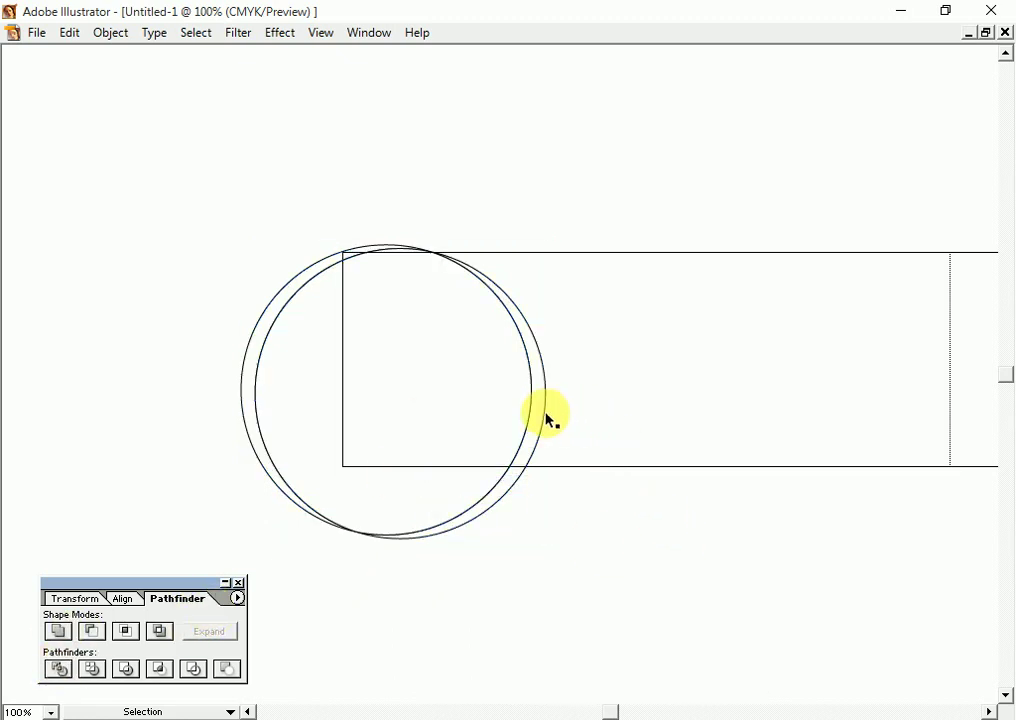
click(288, 501)
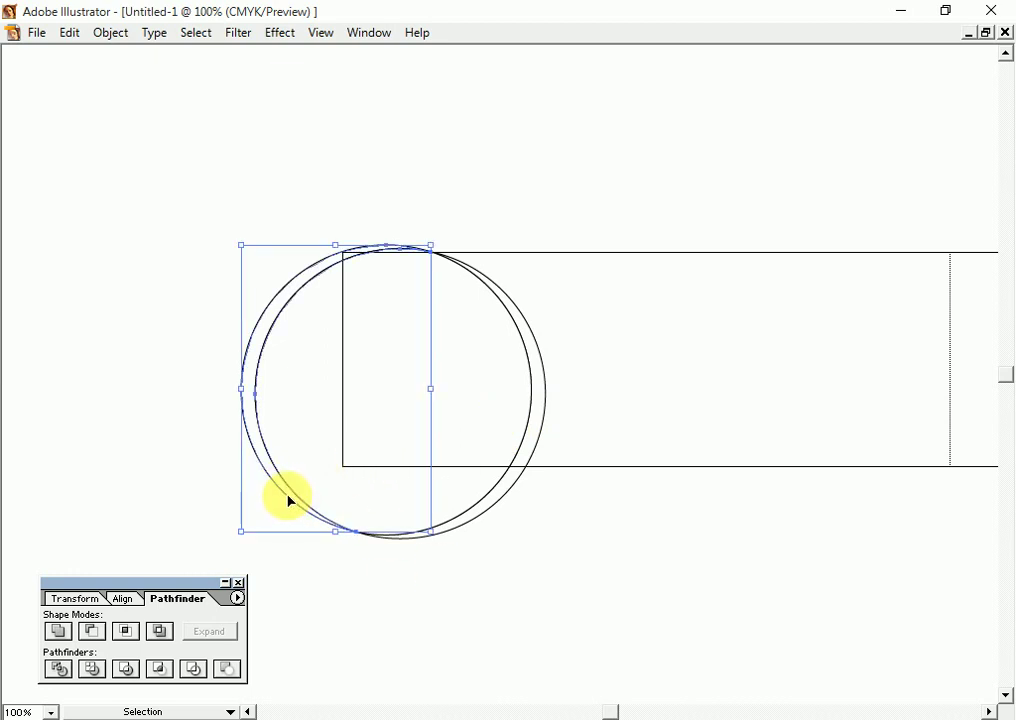
key(Delete)
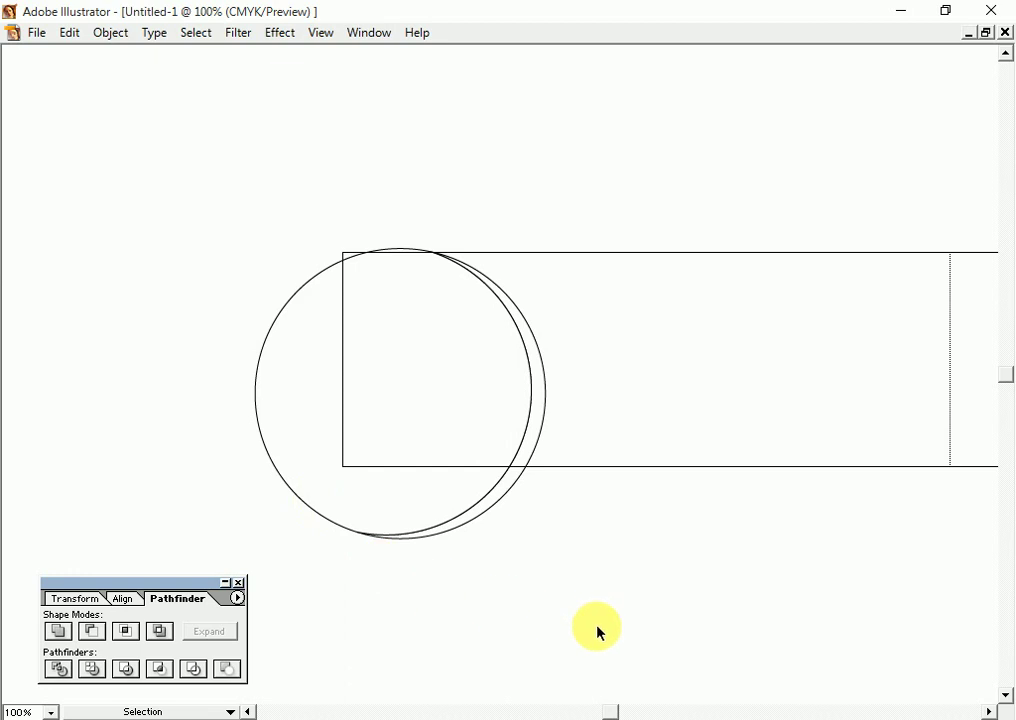
key(Tab)
- Draw a 10 × 3 inch rectangle, move it onto the artboard, and select it with the circles
mouse_move(93, 219)
mouse_down()
mouse_move(125, 233)
mouse_move(102, 229)
mouse_up()
key(Tab)
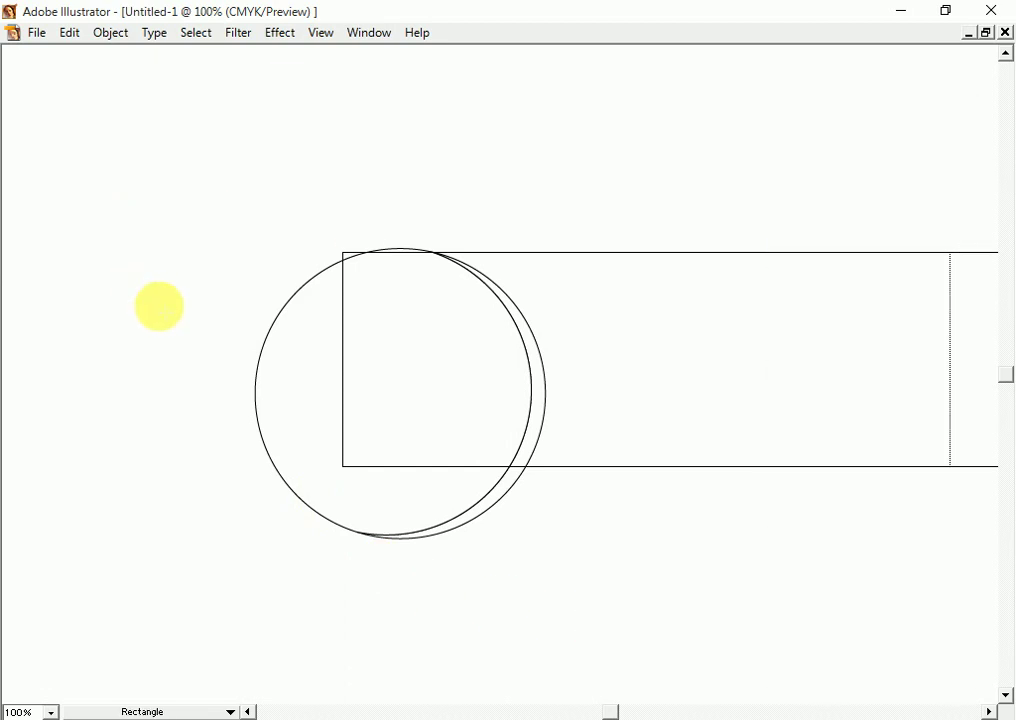
click(159, 306)
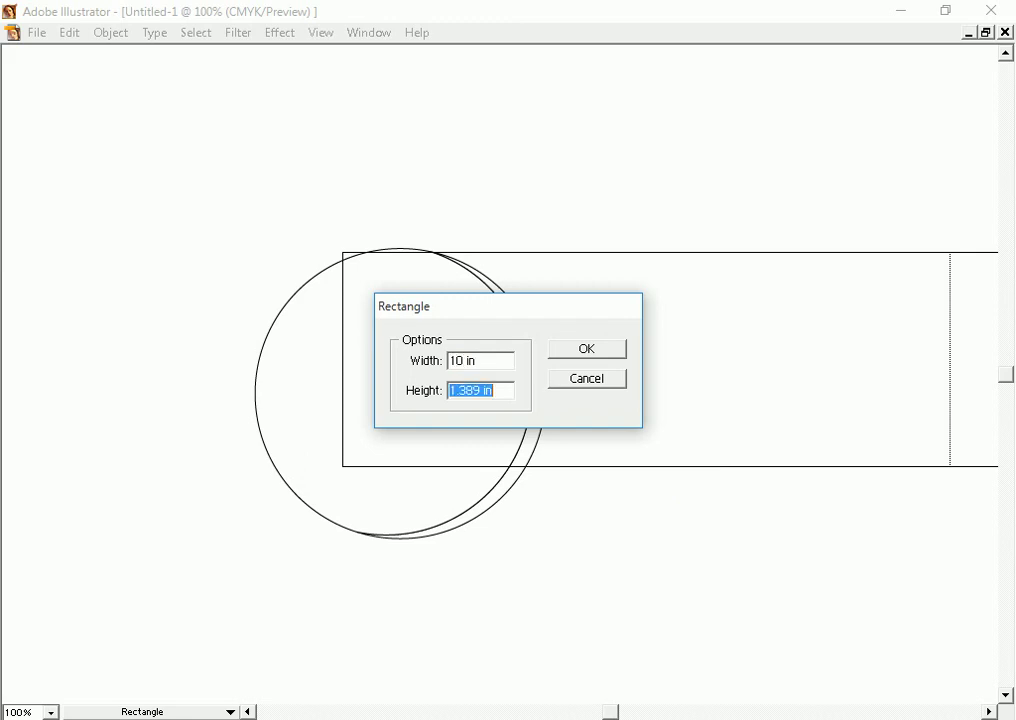
text(3)
key(Return)
key(Tab)
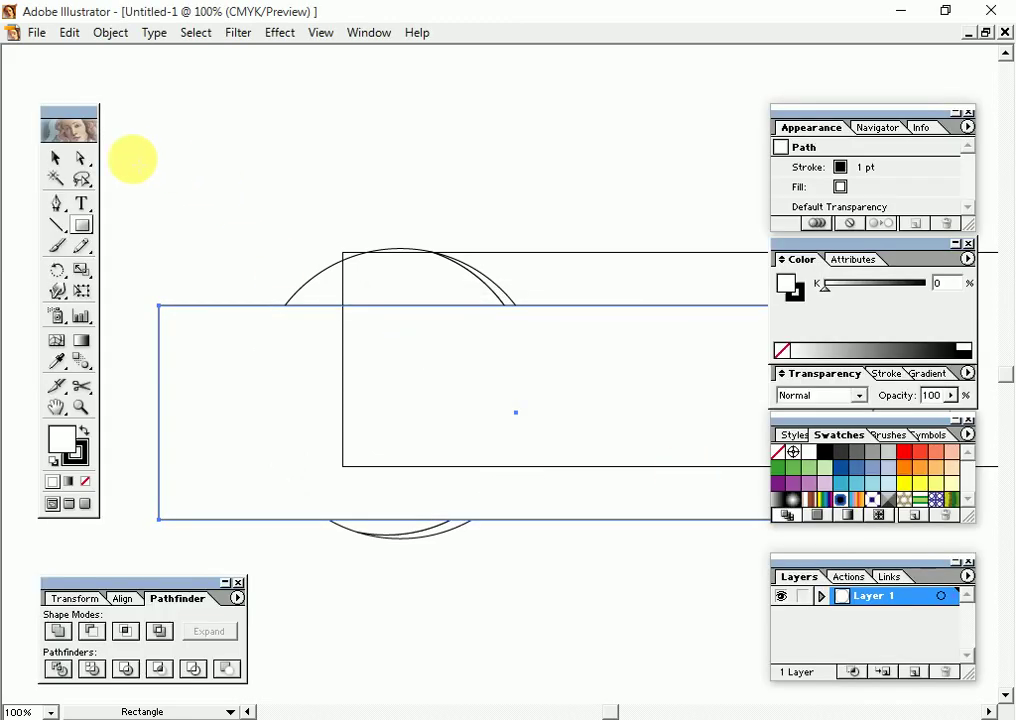
click(45, 154)
key(Tab)
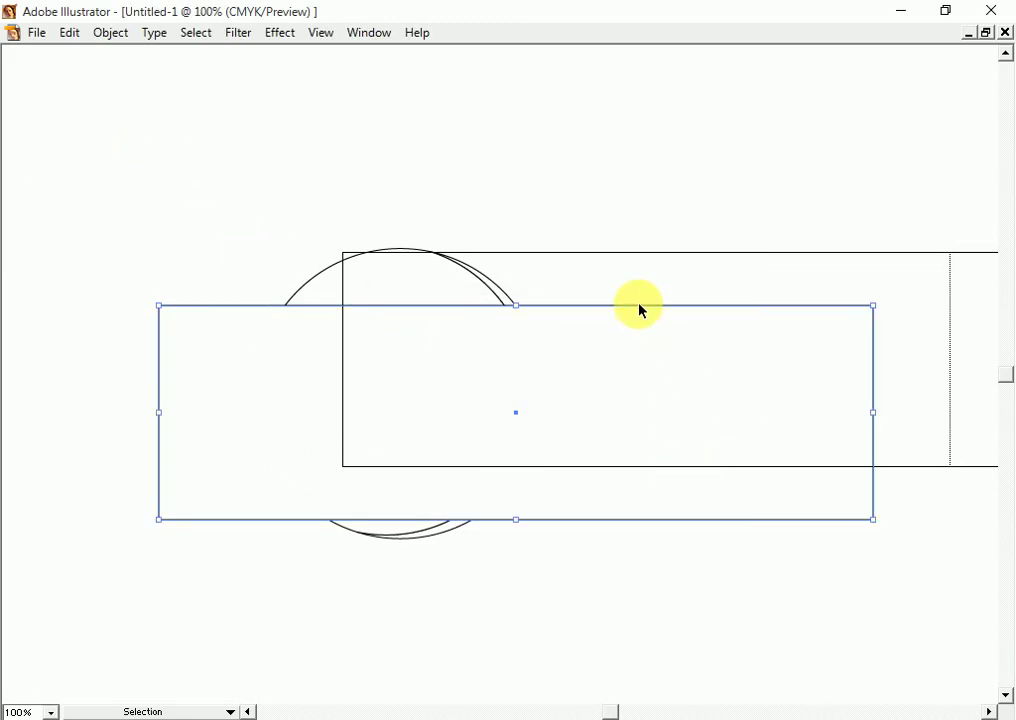
mouse_move(640, 307)
mouse_down()
mouse_move(823, 255)
mouse_move(628, 474)
mouse_move(797, 495)
mouse_up()
drag(447, 577, 302, 435)
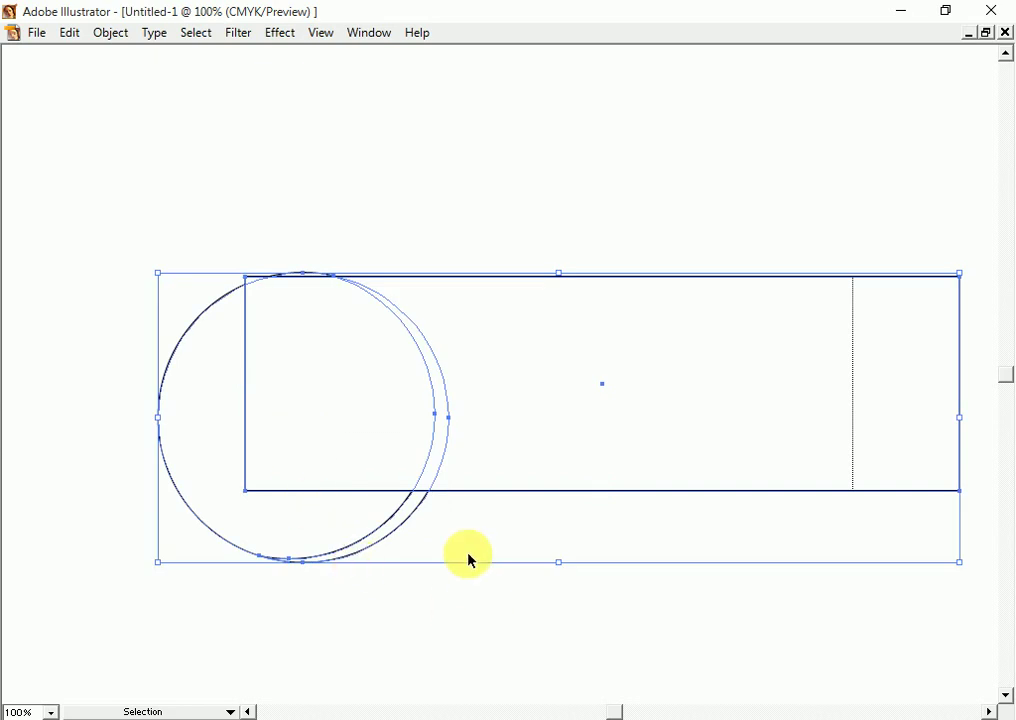
- Divide the circle and rectangle with Pathfinder and ungroup the pieces
key(shift+F8)
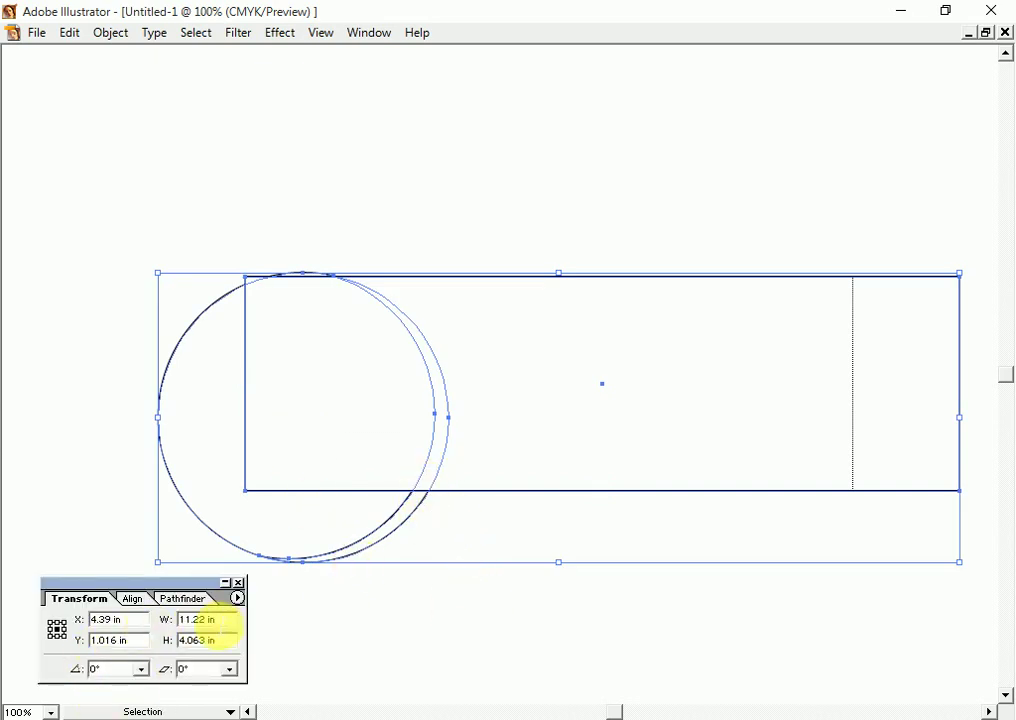
click(190, 600)
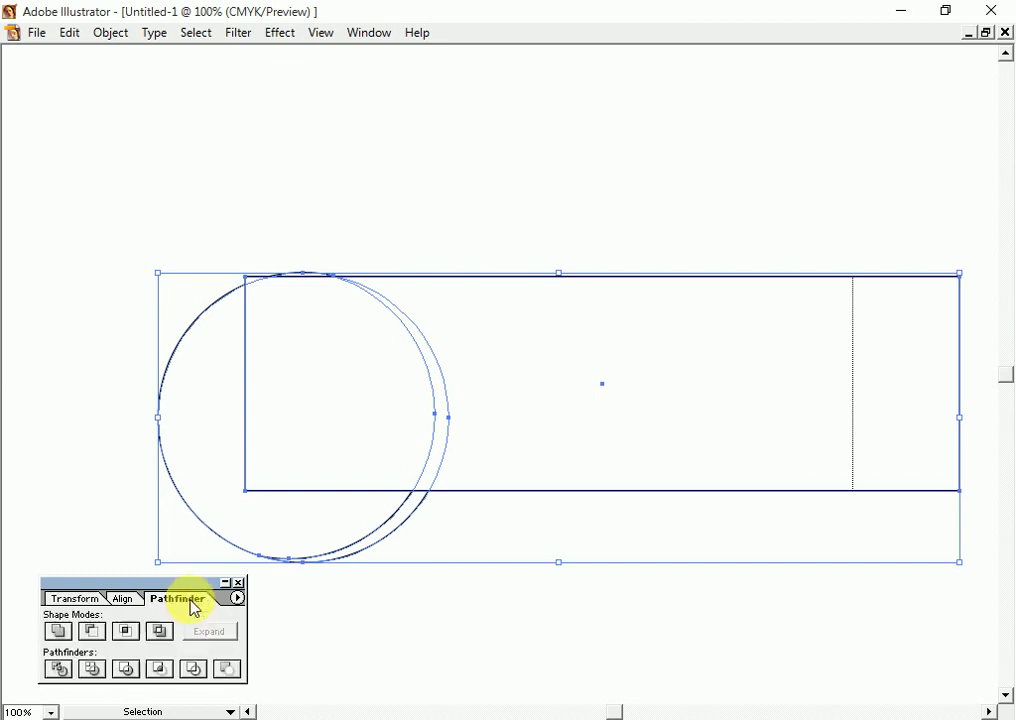
click(60, 669)
right_click(295, 452)
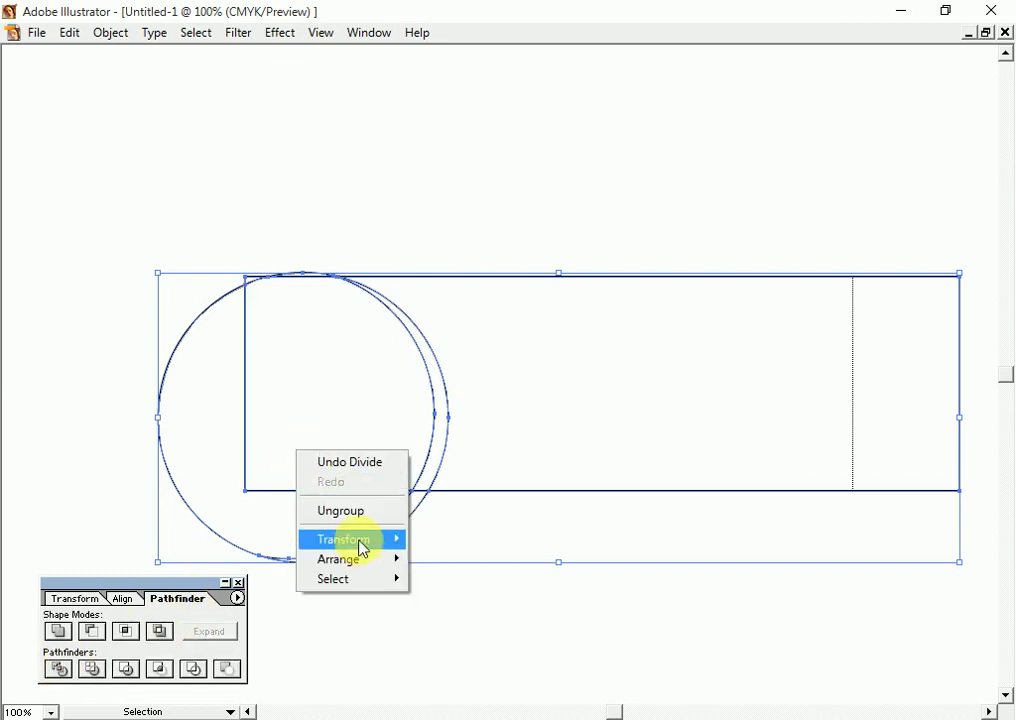
click(352, 510)
click(447, 663)
key(Tab)
key(Tab)
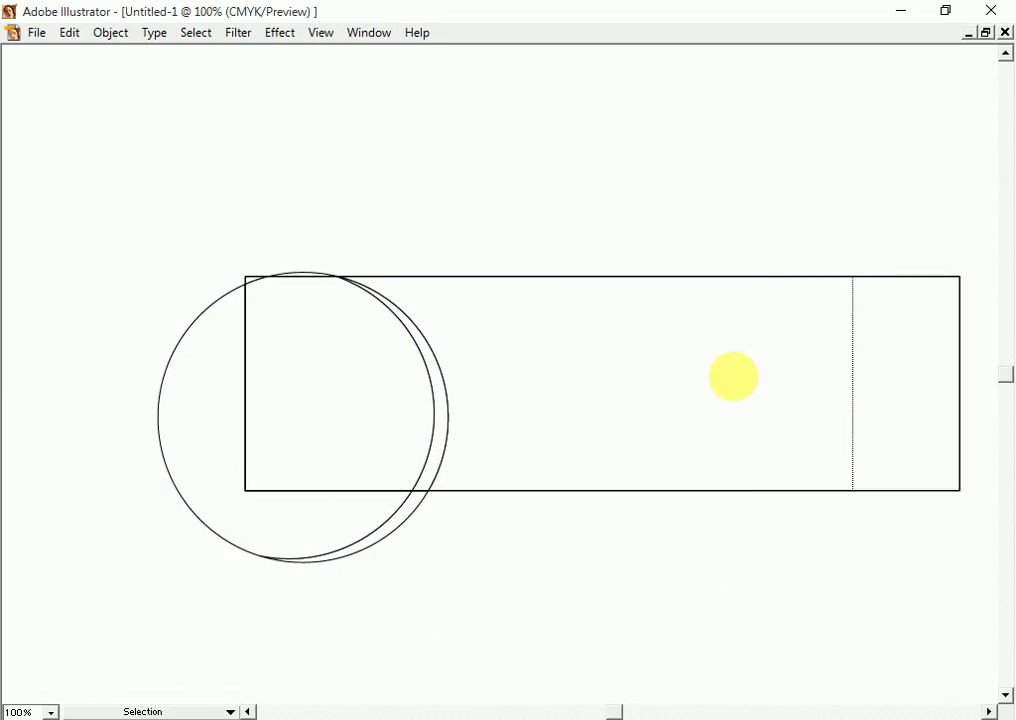
click(610, 491)
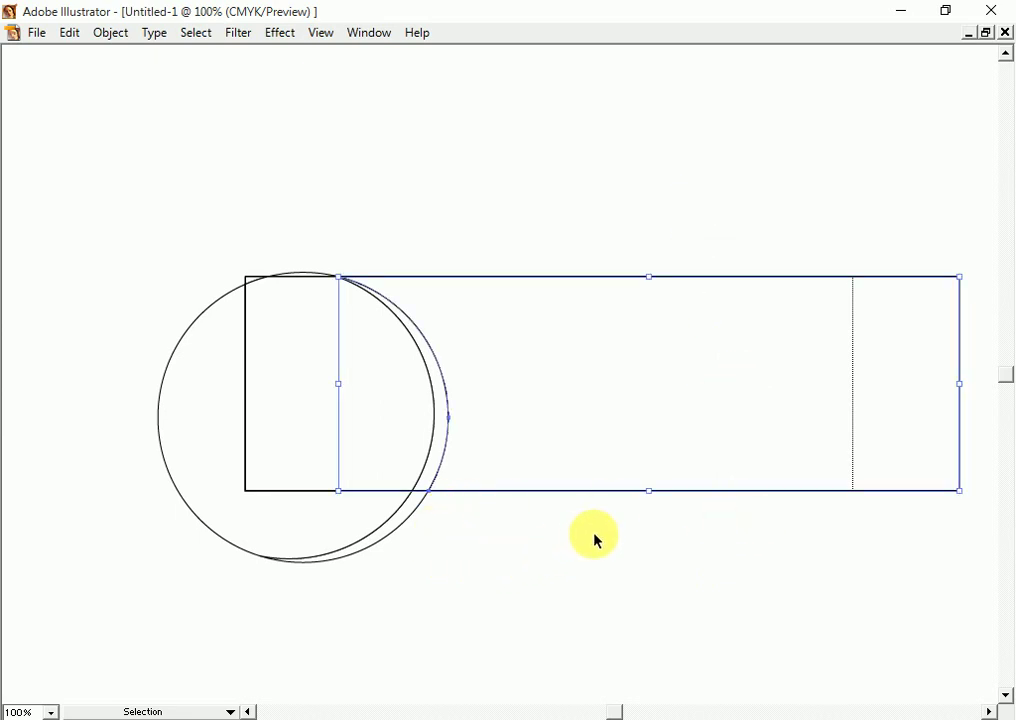
click(595, 540)
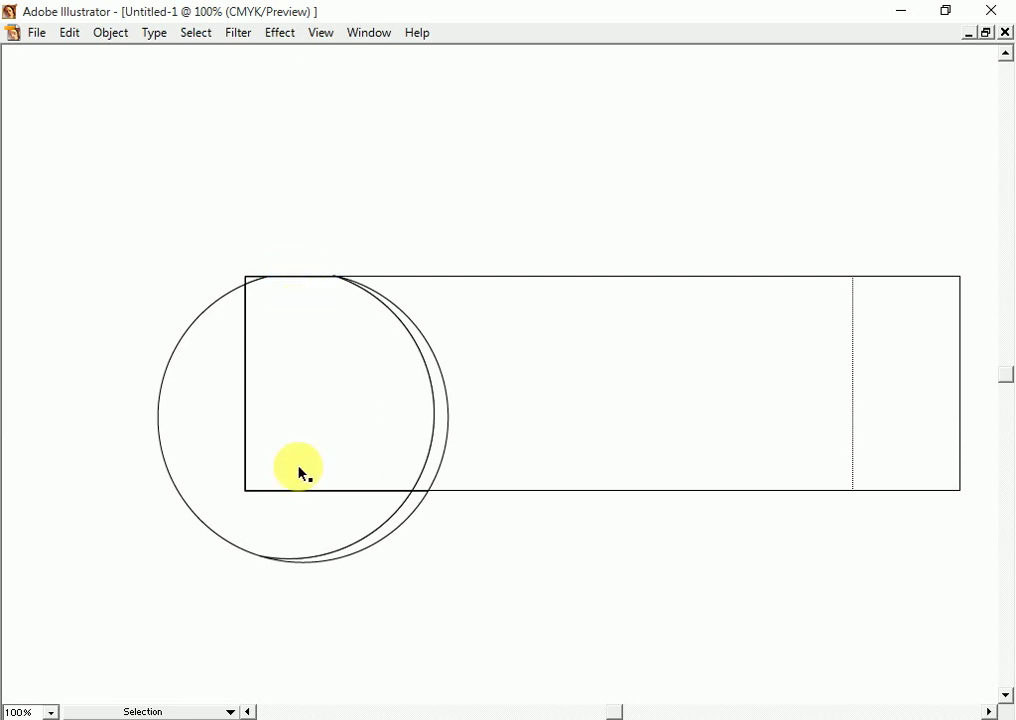
- Delete the circle parts lying outside the banner
click(325, 555)
key(Delete)
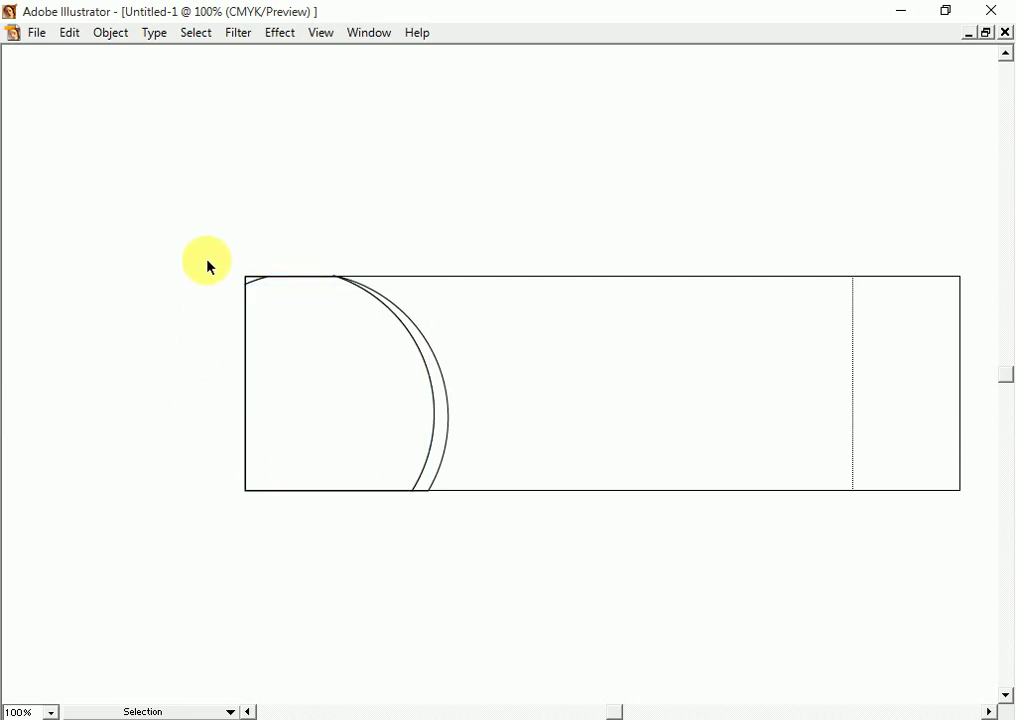
click(259, 286)
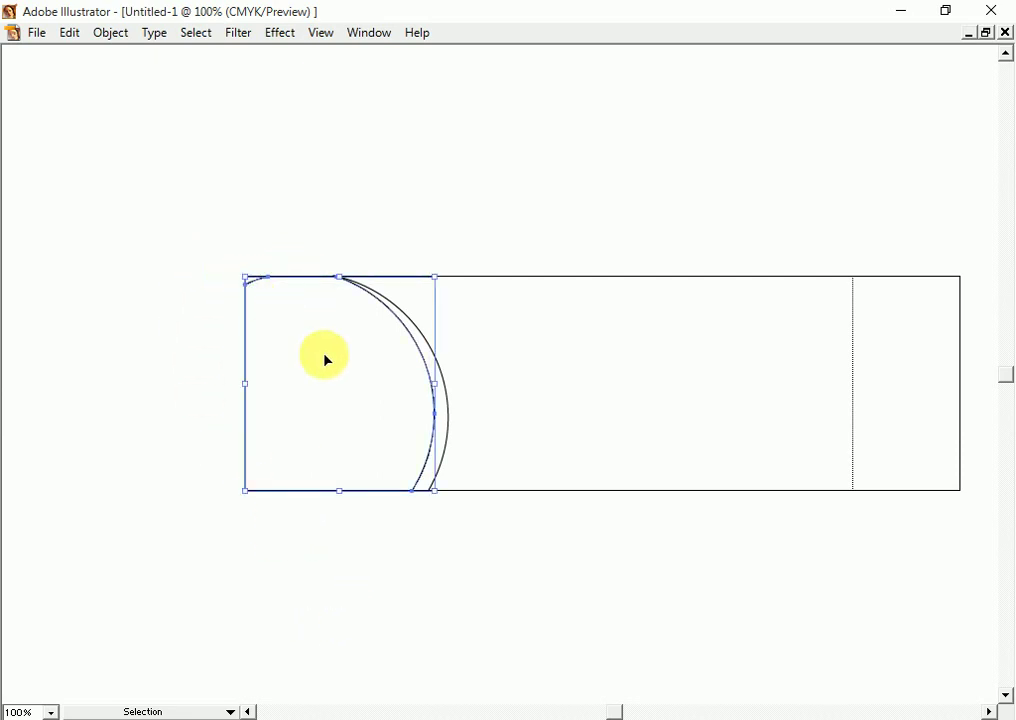
click(525, 598)
drag(364, 328, 365, 330)
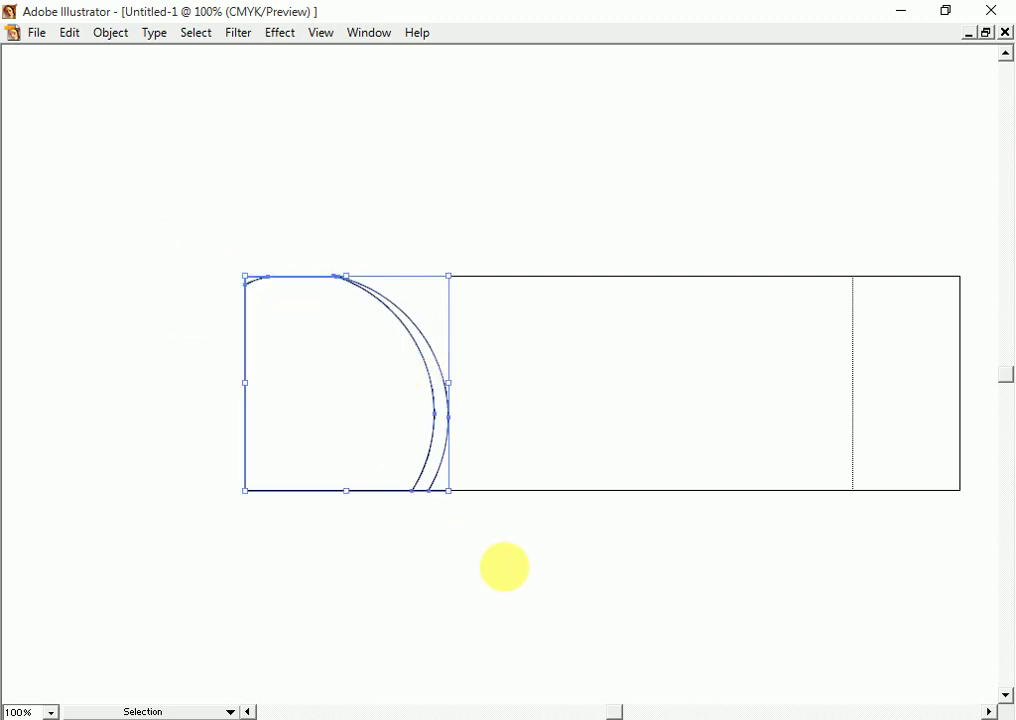
click(503, 565)
- Zoom in on the banner's top-left corner and inspect the corner path
key(z)
click(442, 494)
drag(442, 494, 503, 544)
click(443, 552)
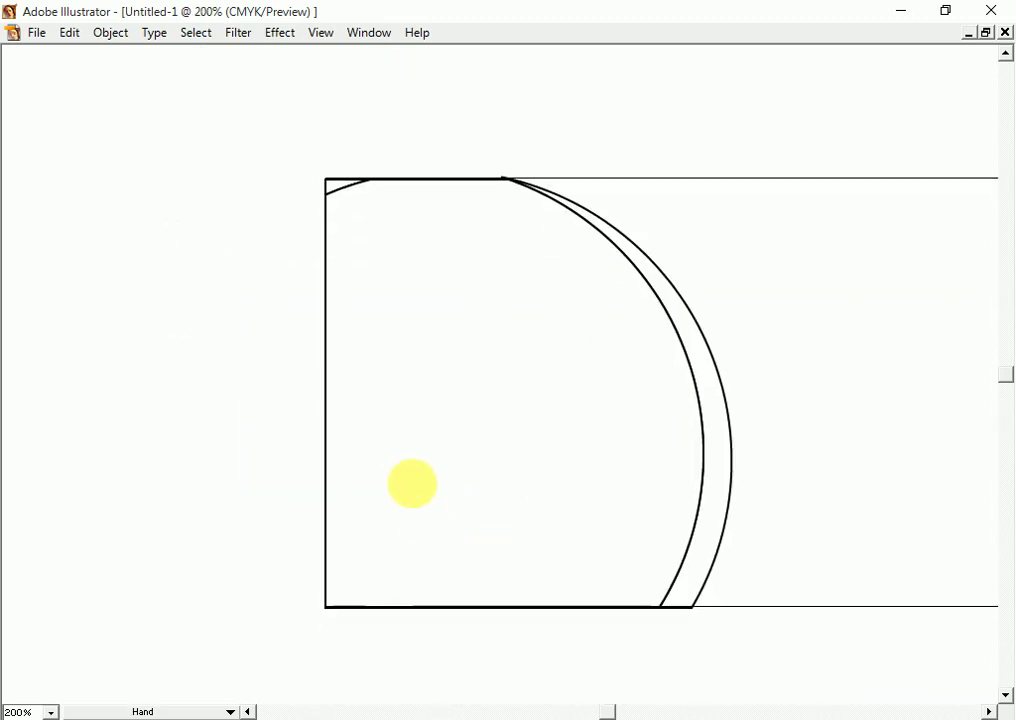
scroll(410, 483, up, 3)
key(v)
click(340, 332)
right_click(416, 383)
key(Escape)
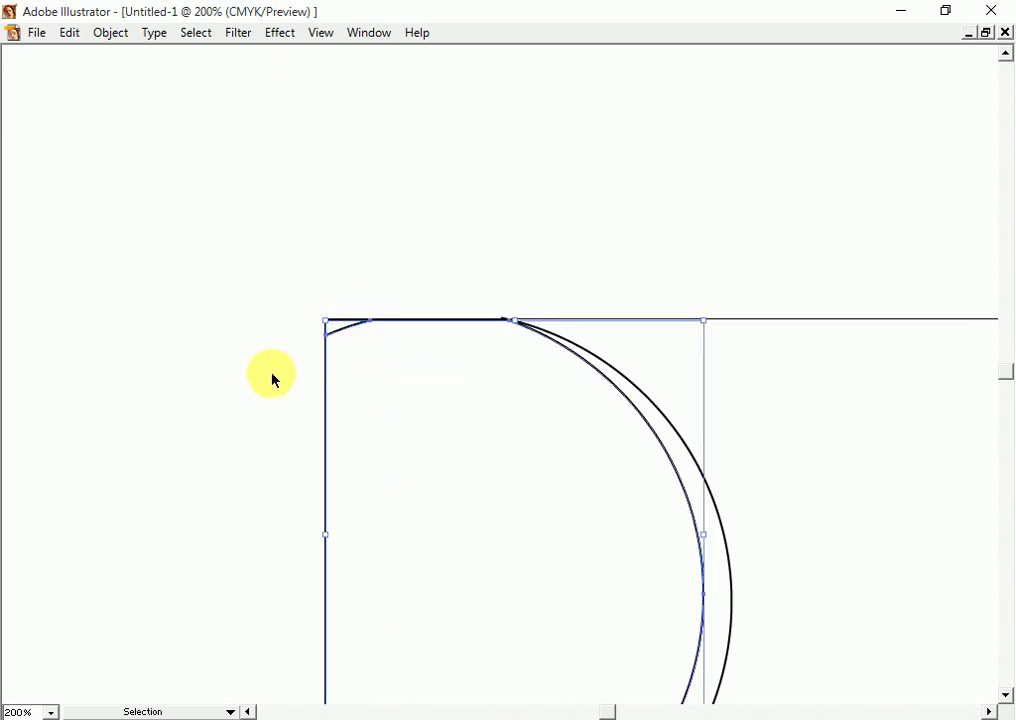
click(272, 379)
- Select the corner path and zoom to 600% with the corner and arcs in view
key(z)
alt+click(488, 401)
key(v)
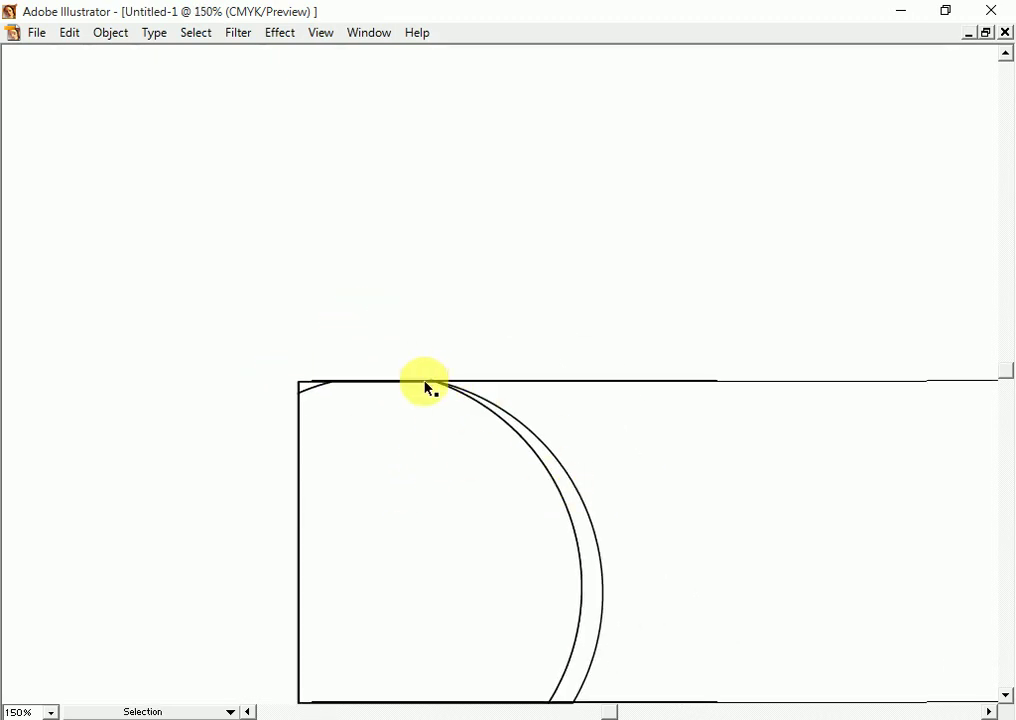
click(425, 387)
key(z)
click(483, 433)
drag(483, 433, 511, 693)
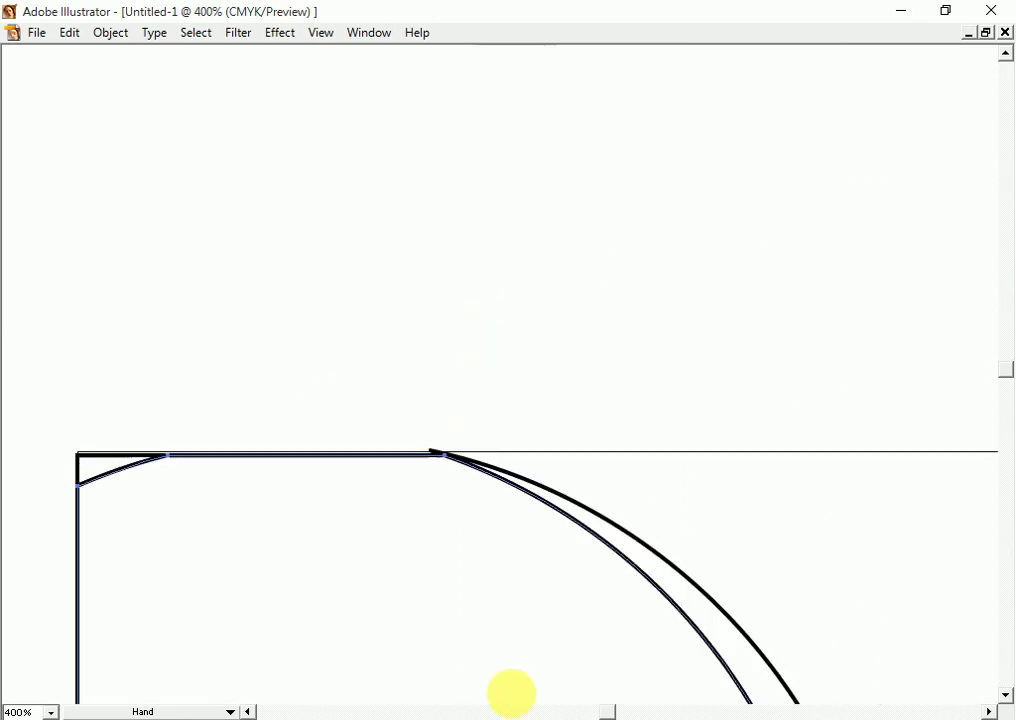
key(z)
click(508, 501)
key(v)
mouse_move(493, 413)
mouse_down()
mouse_move(555, 463)
mouse_move(783, 470)
mouse_up()
right_click(286, 368)
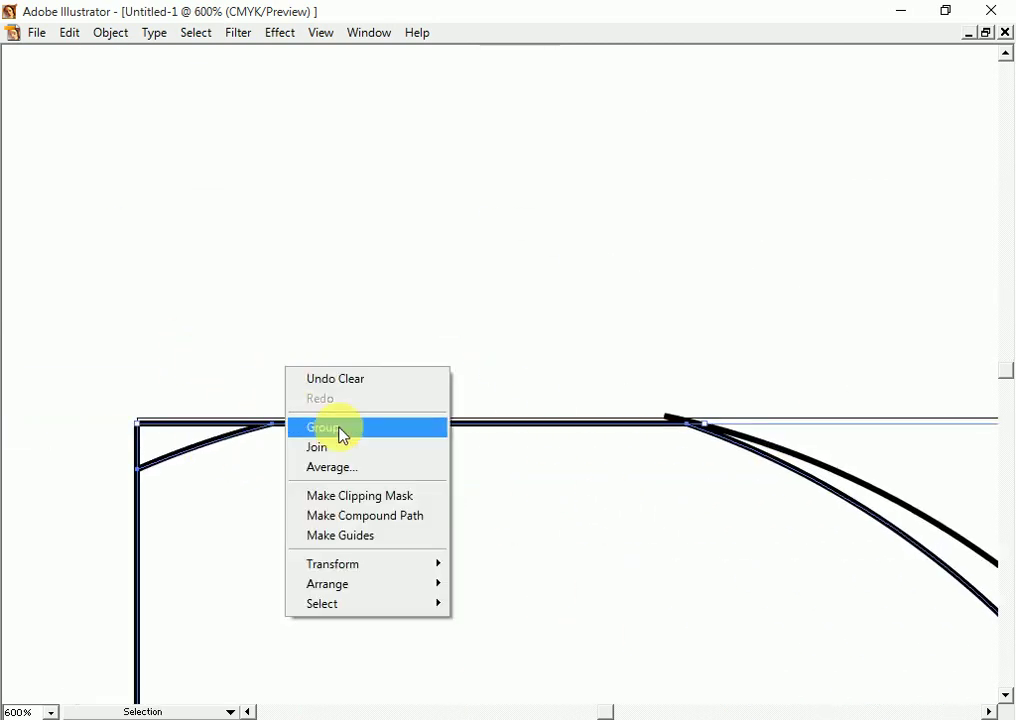
click(215, 454)
drag(209, 449, 267, 533)
key(ctrl+z)
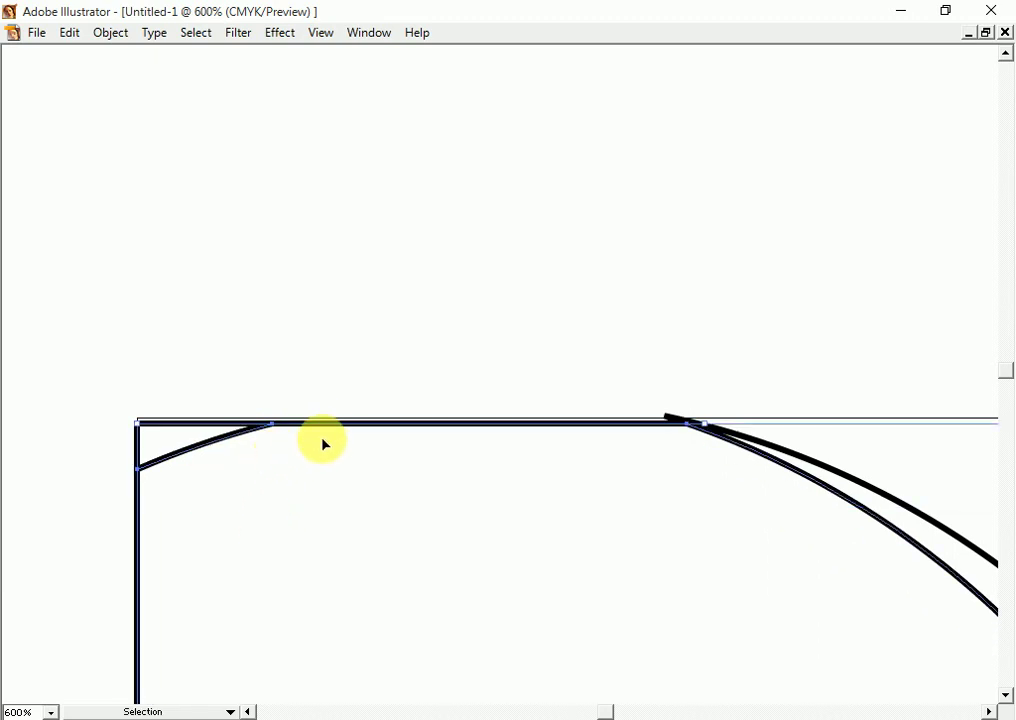
key(ctrl+shift+z)
click(250, 432)
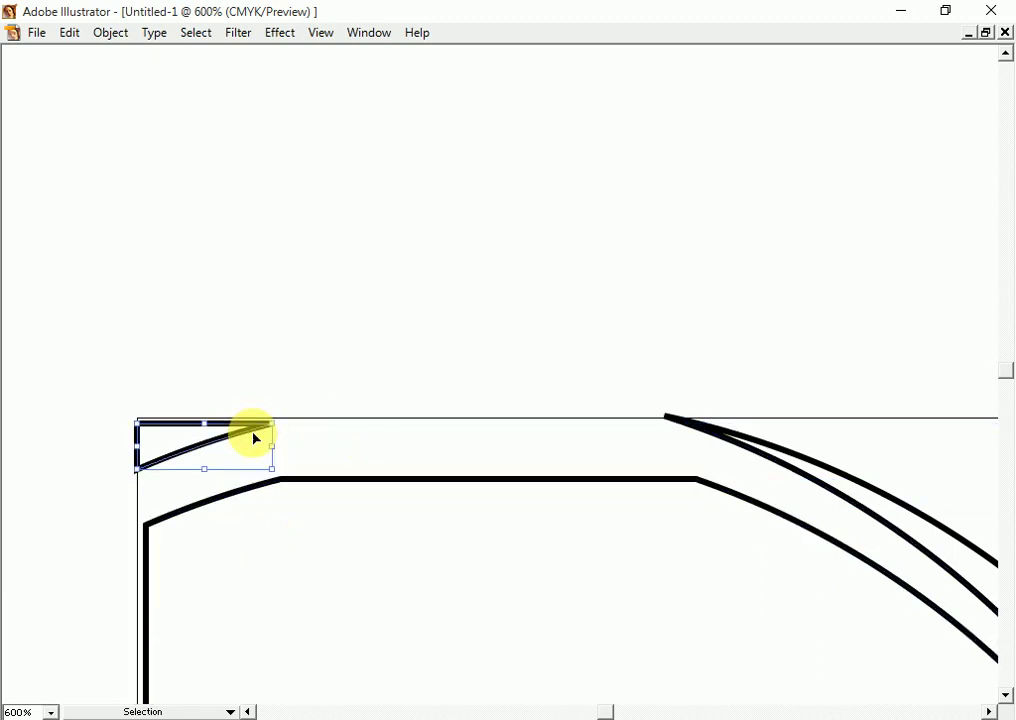
key(ctrl+z)
drag(449, 556, 172, 550)
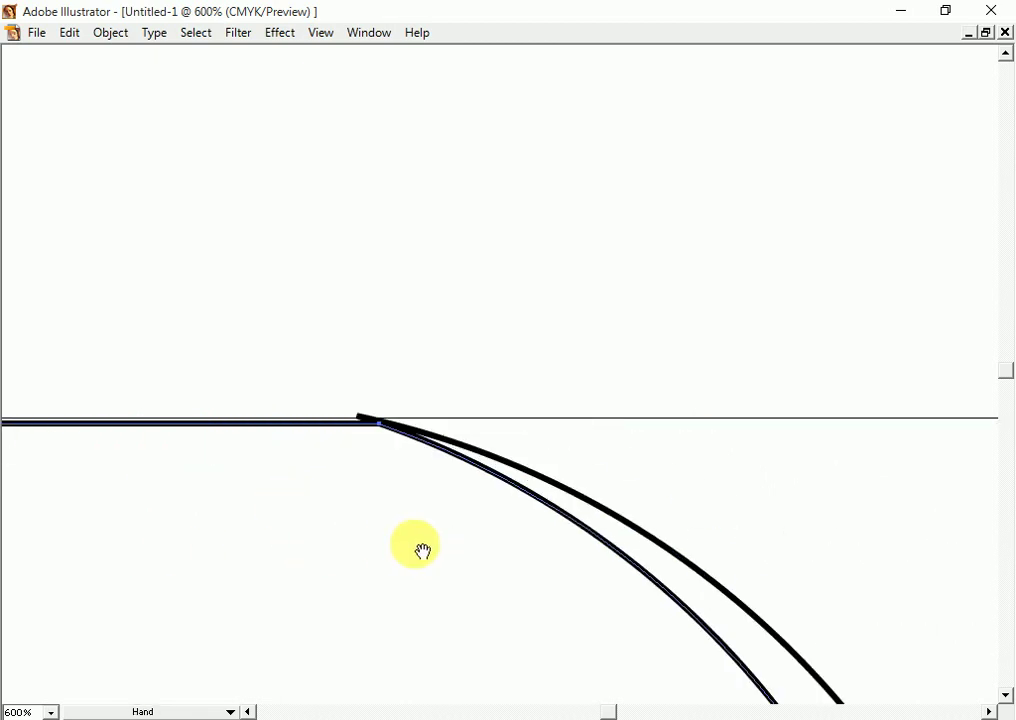
drag(422, 544, 408, 476)
shift+click(549, 420)
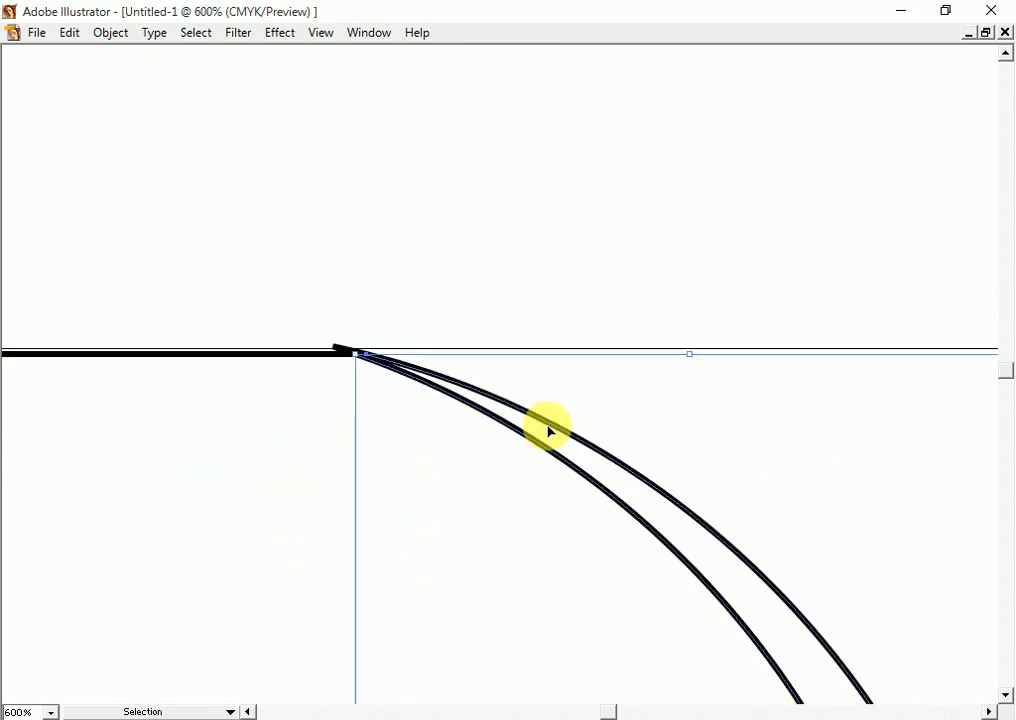
mouse_move(549, 431)
mouse_down()
mouse_move(641, 487)
mouse_move(800, 447)
mouse_up()
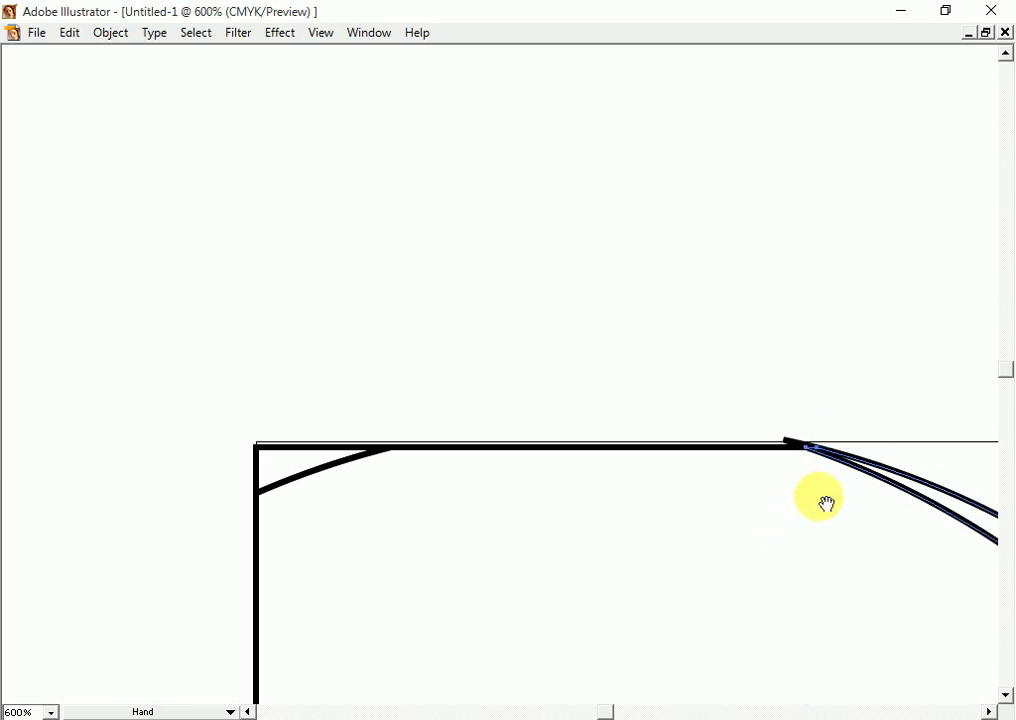
drag(826, 501, 661, 501)
drag(650, 447, 667, 459)
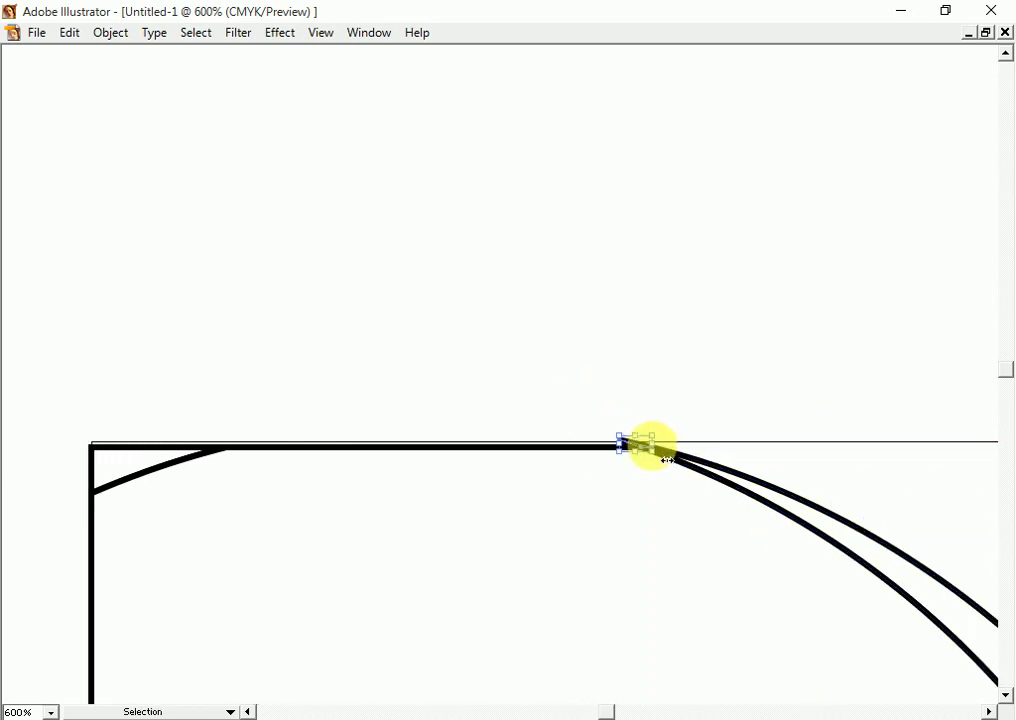
click(657, 590)
drag(628, 603, 628, 497)
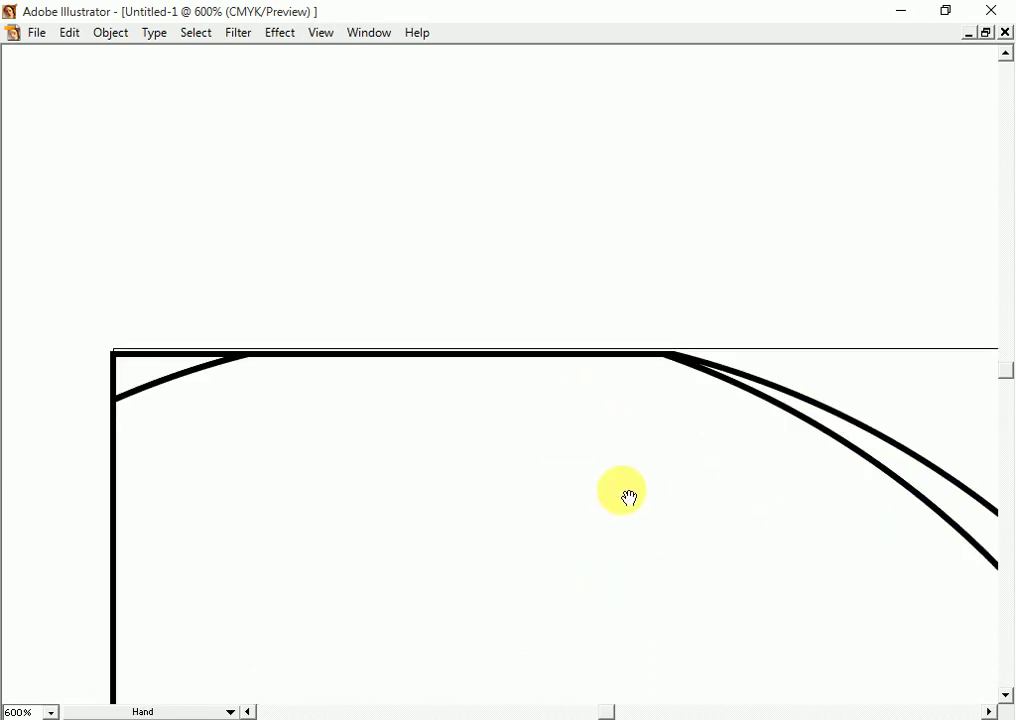
alt+click(566, 545)
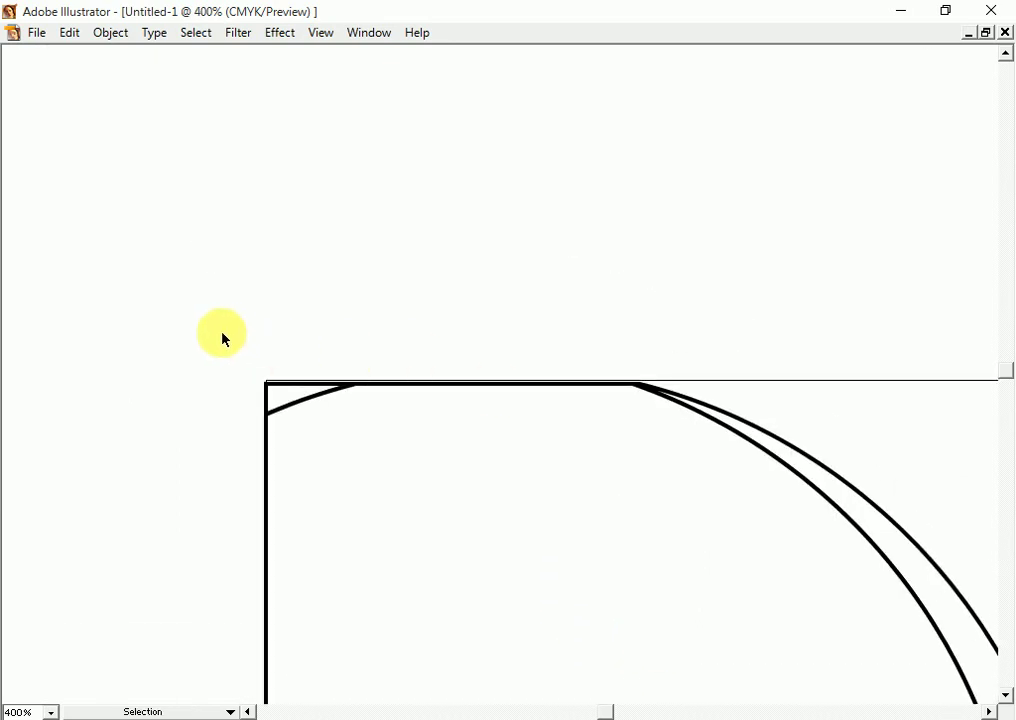
drag(222, 336, 375, 531)
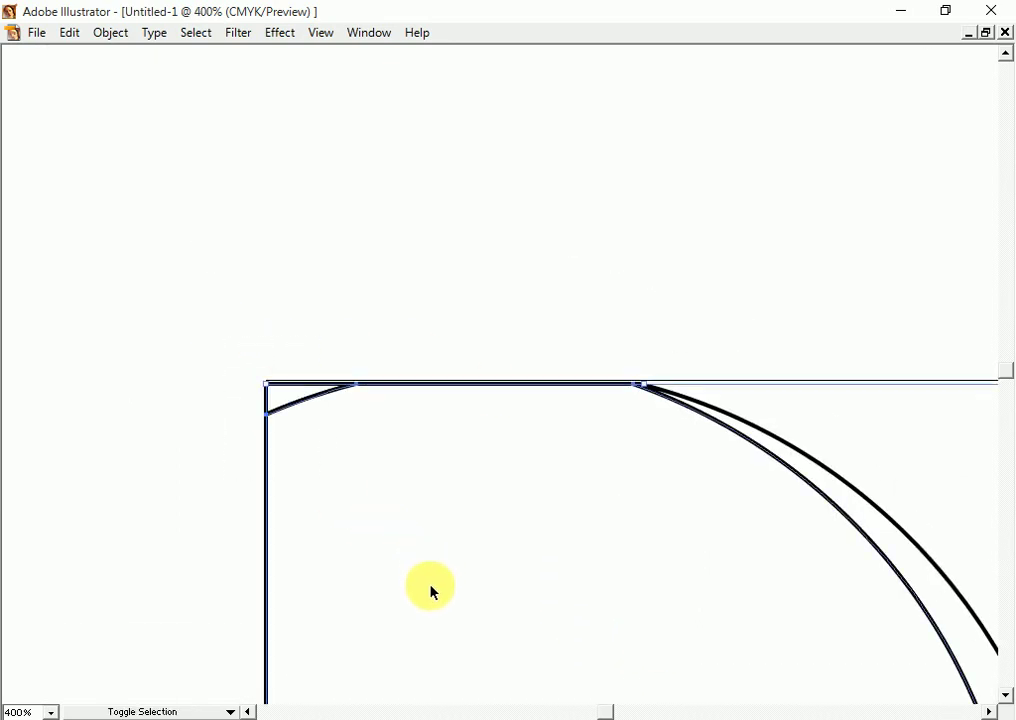
- Merge the selected corner pieces into one shape with Pathfinder Add to Shape Area
key(shift+F8)
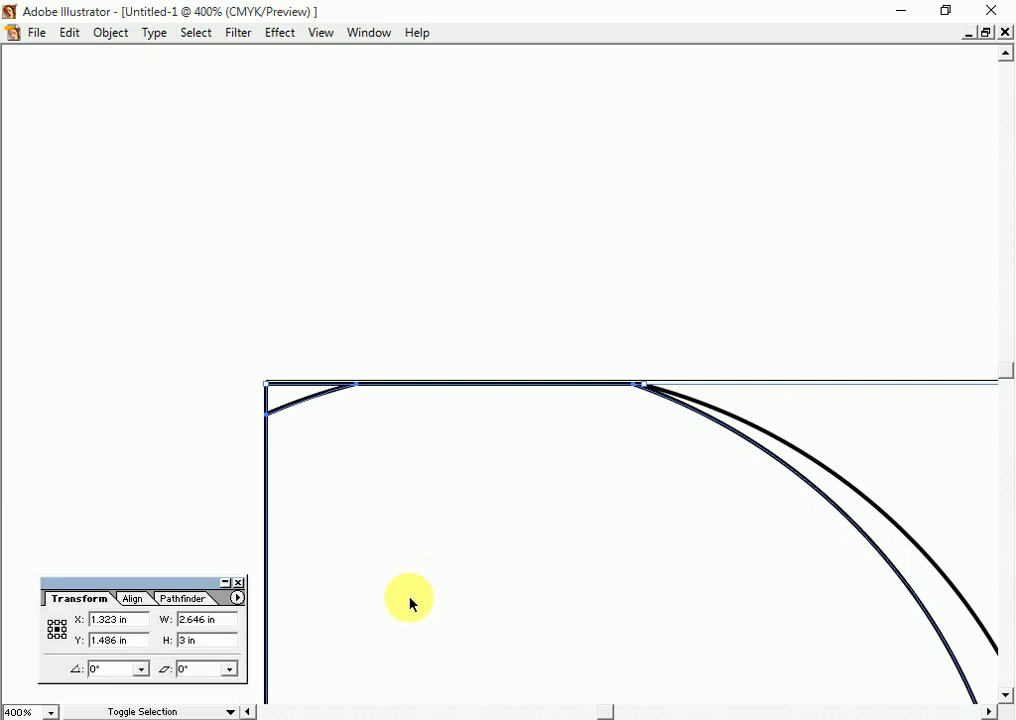
key(shift+F7)
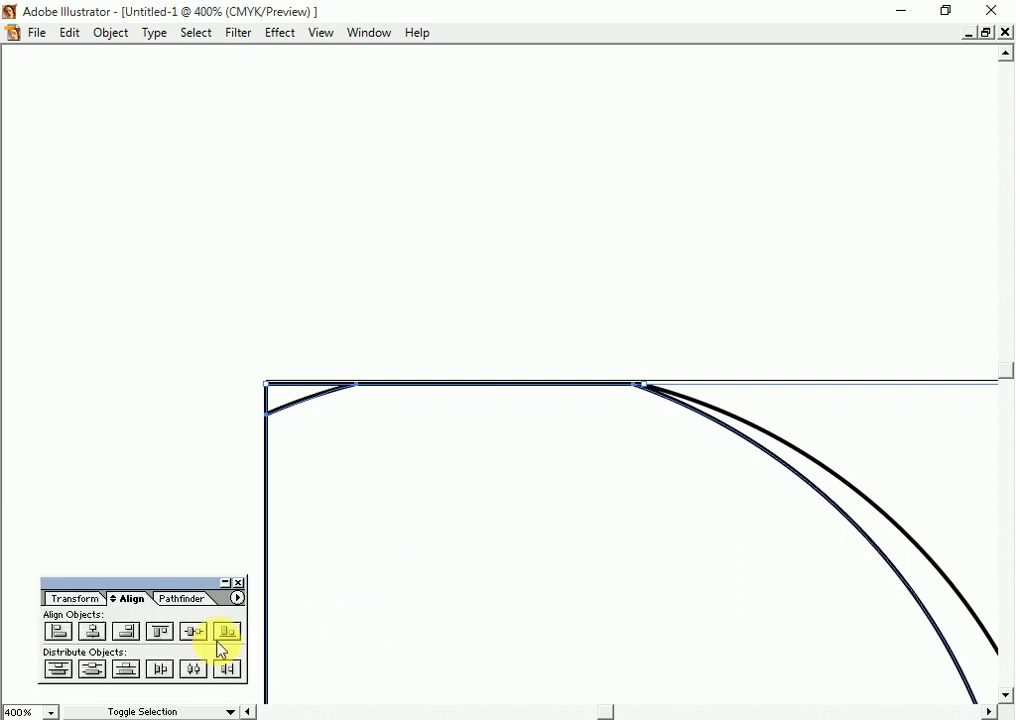
key(shift+F8)
key(shift+F9)
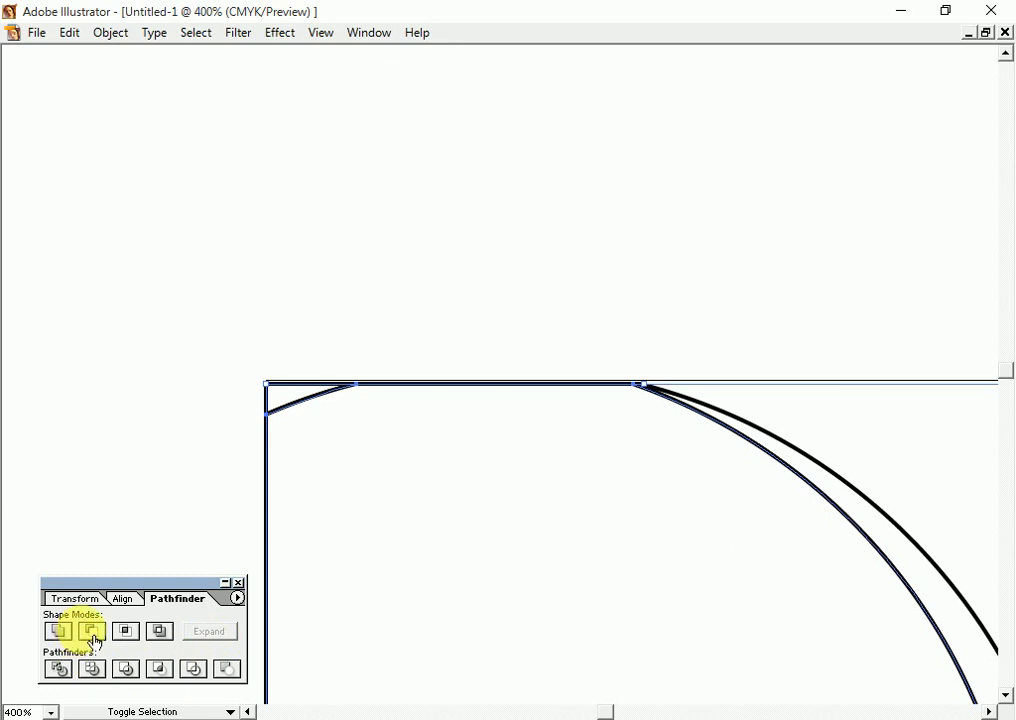
click(60, 636)
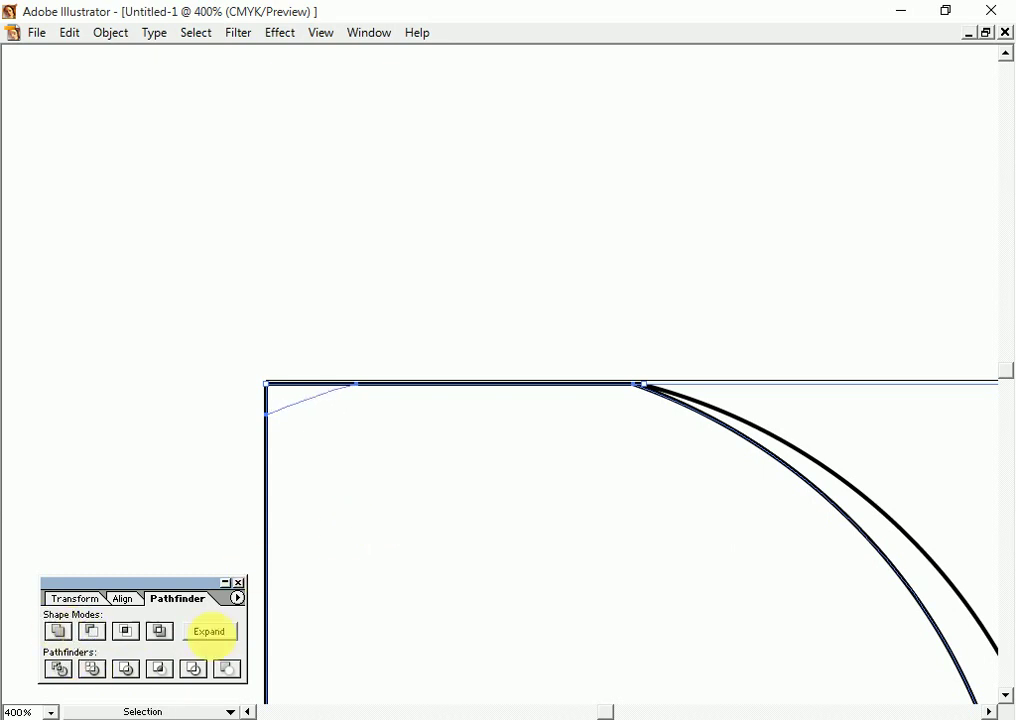
- Zoom out to 200% over the banner's left end and select the crescent
ctrl+alt+click(640, 490)
drag(581, 431, 628, 463)
key(Tab)
key(Tab)
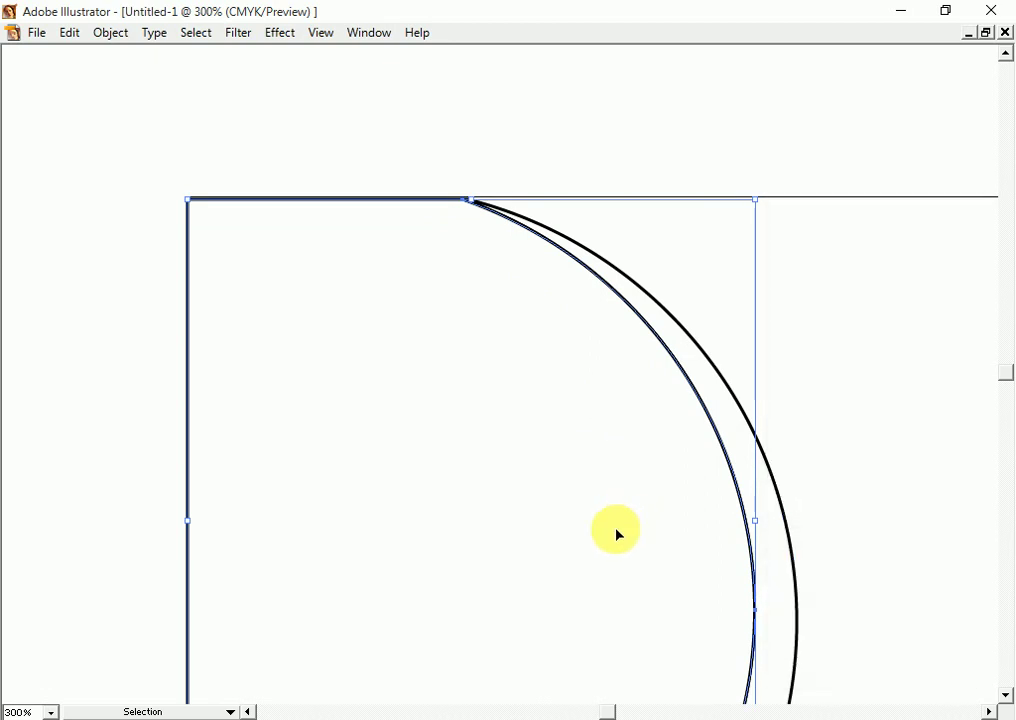
drag(617, 533, 676, 440)
ctrl+alt+click(605, 503)
drag(605, 503, 603, 595)
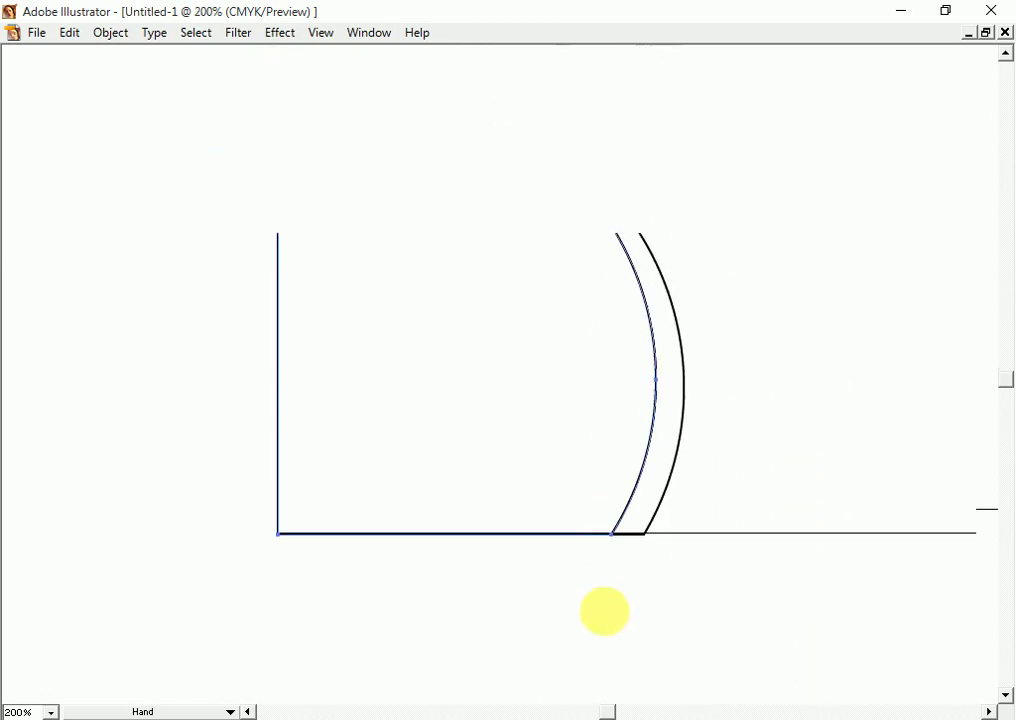
click(738, 636)
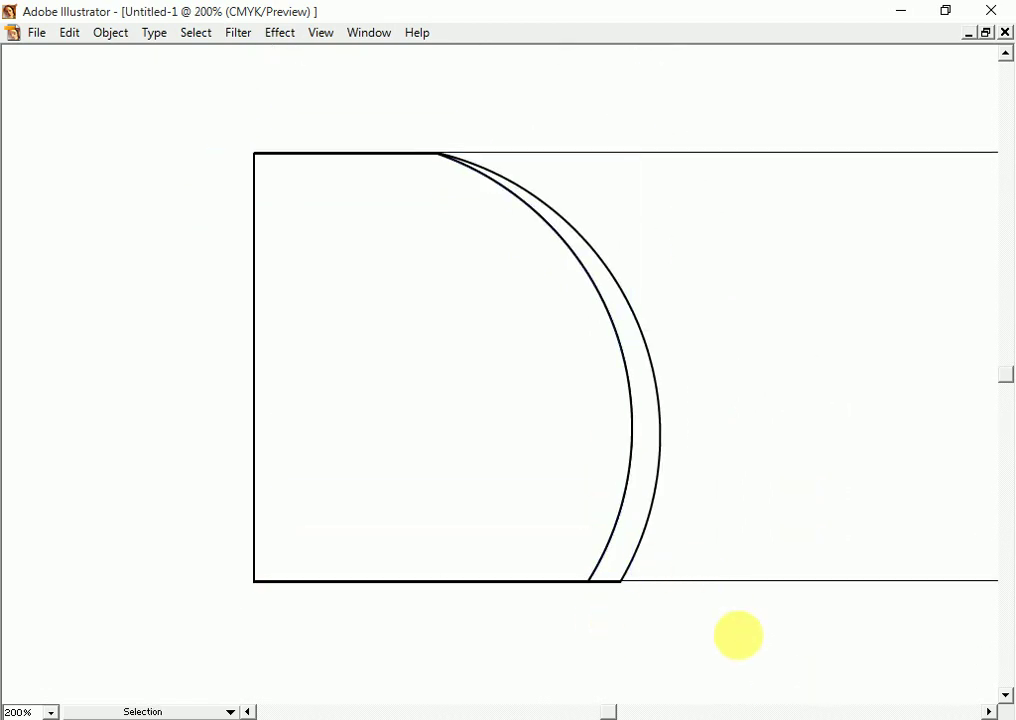
click(631, 452)
key(Tab)
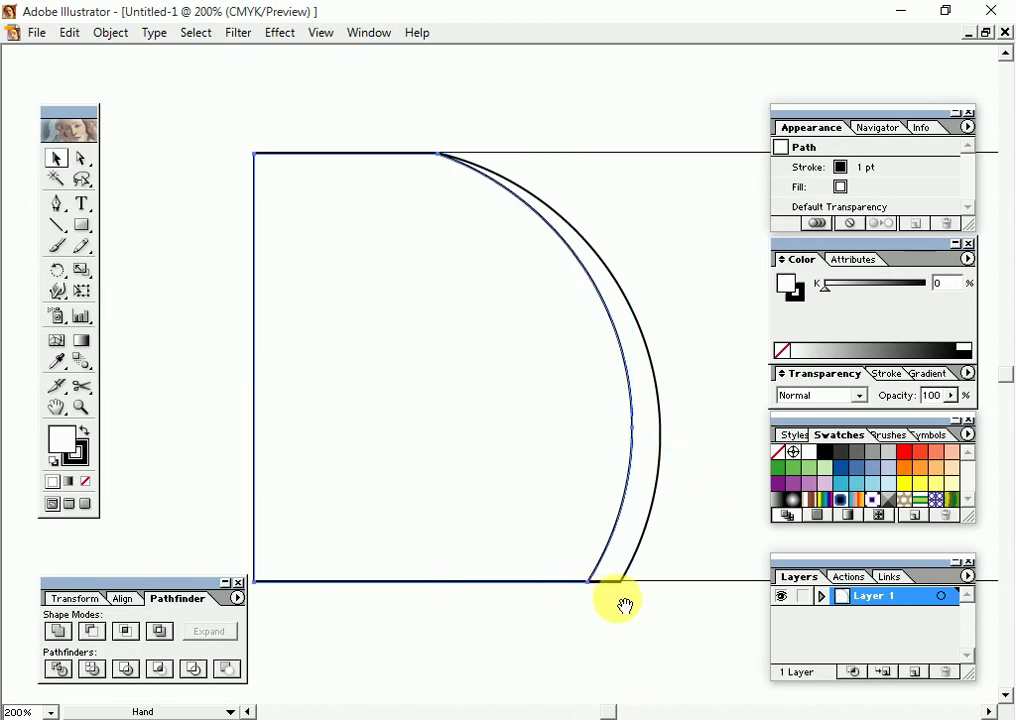
scroll(608, 512, right, 2)
click(584, 496)
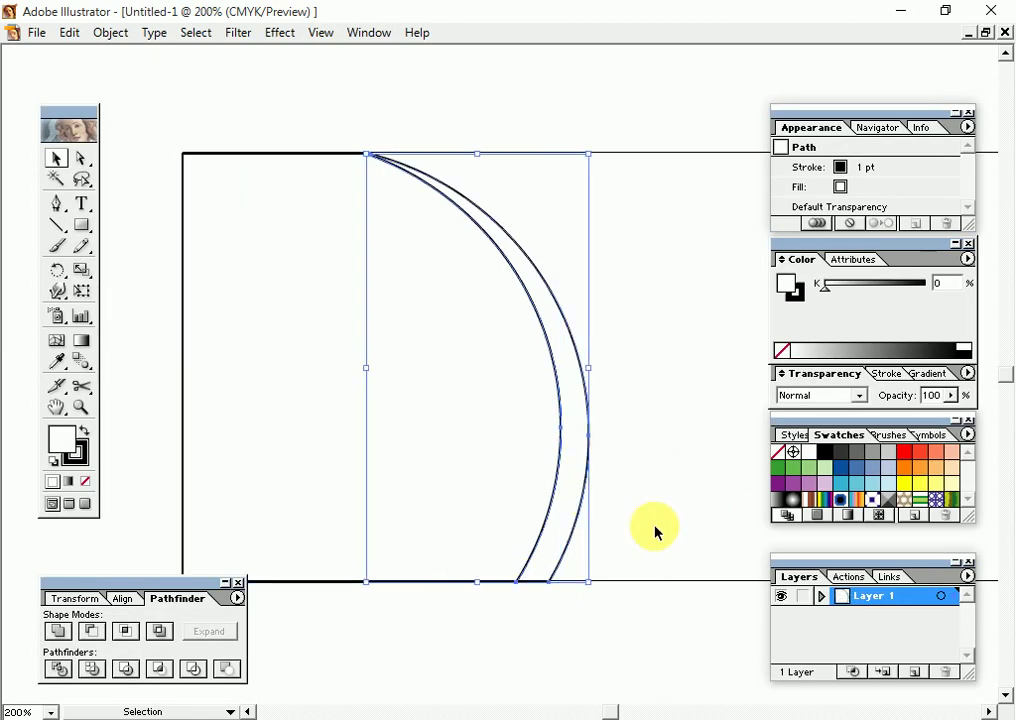
- Fill the crescent light blue with no stroke, and remove the D-shaped path's outline
click(903, 483)
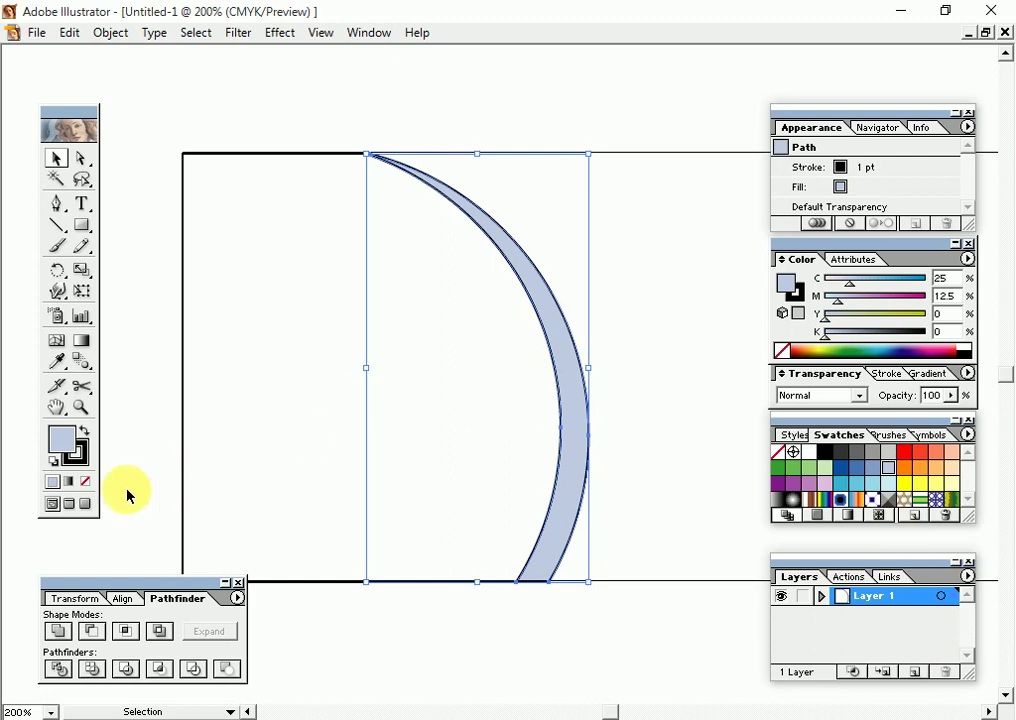
click(80, 455)
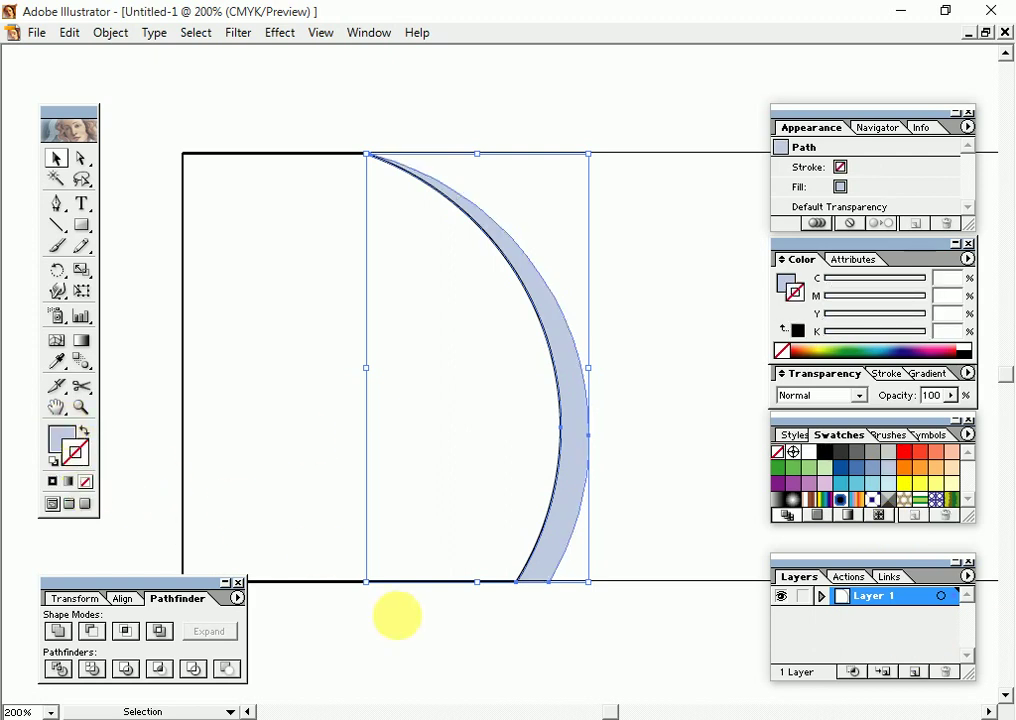
click(397, 613)
click(316, 581)
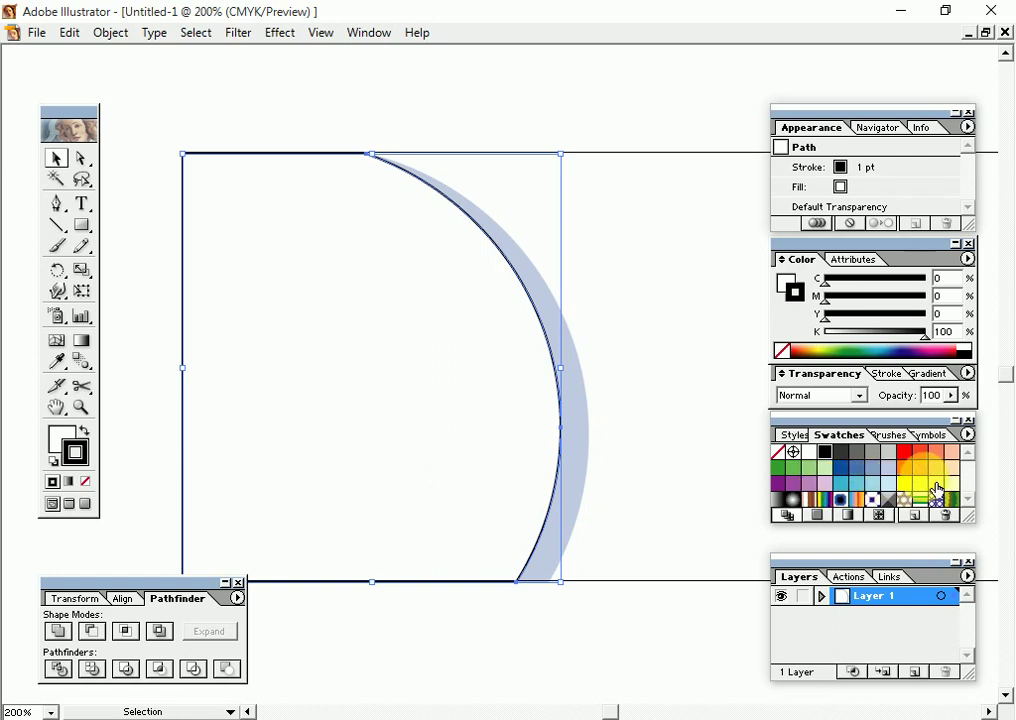
click(809, 452)
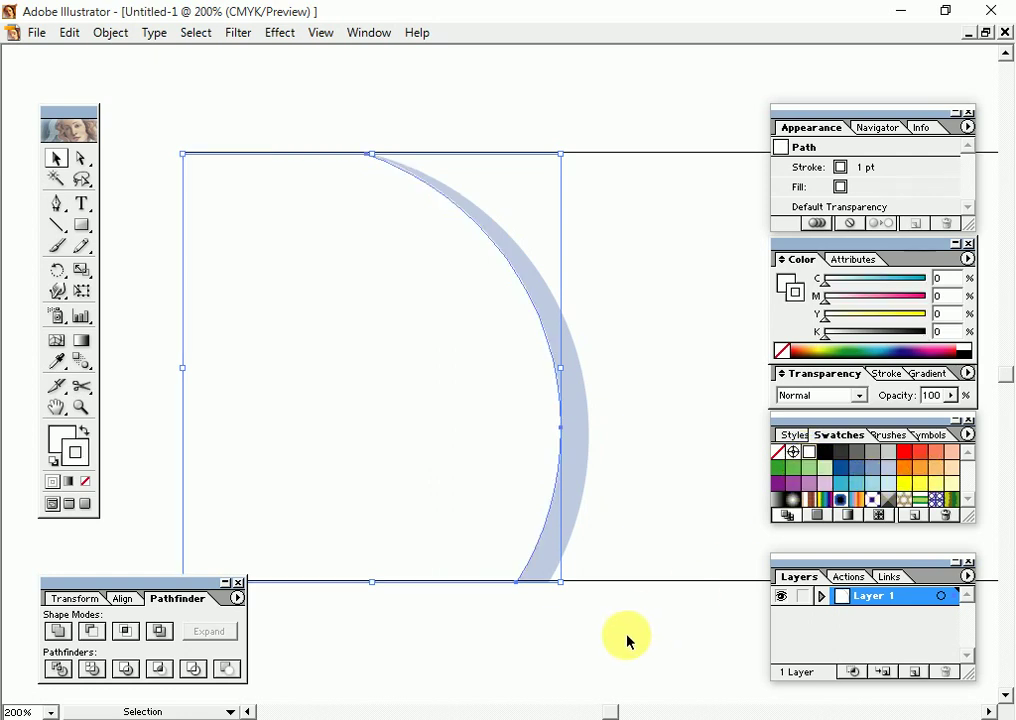
click(86, 482)
key(Tab)
- Draw a 10 × 3 in rectangle and move it onto the banner outline
click(537, 640)
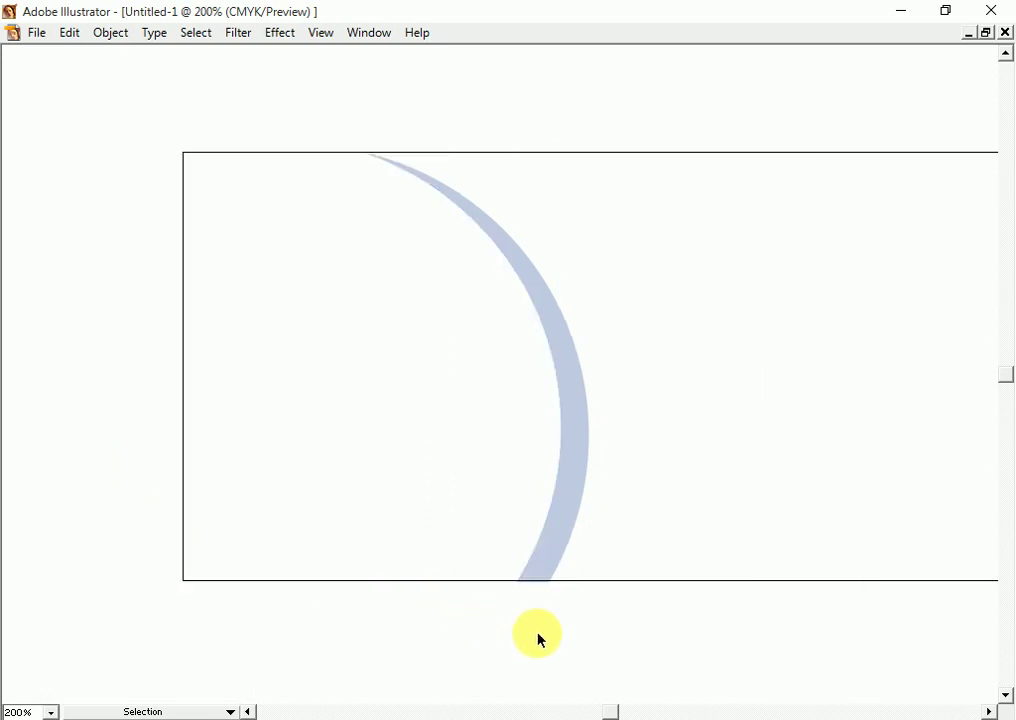
key(ctrl+minus)
drag(626, 538, 499, 651)
key(ctrl+minus)
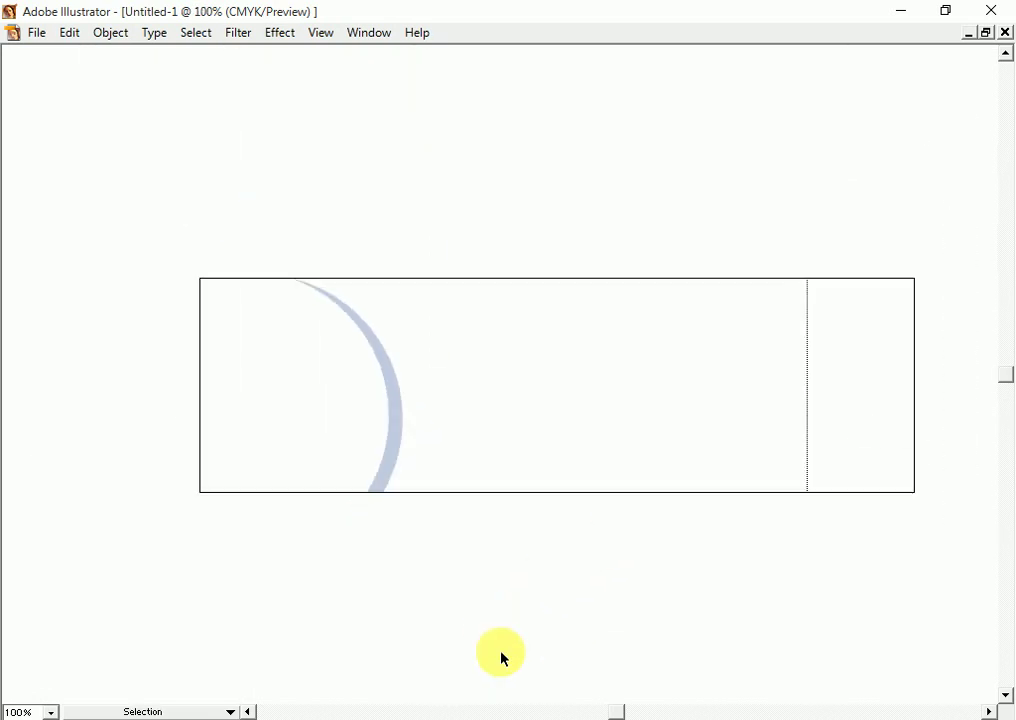
key(Tab)
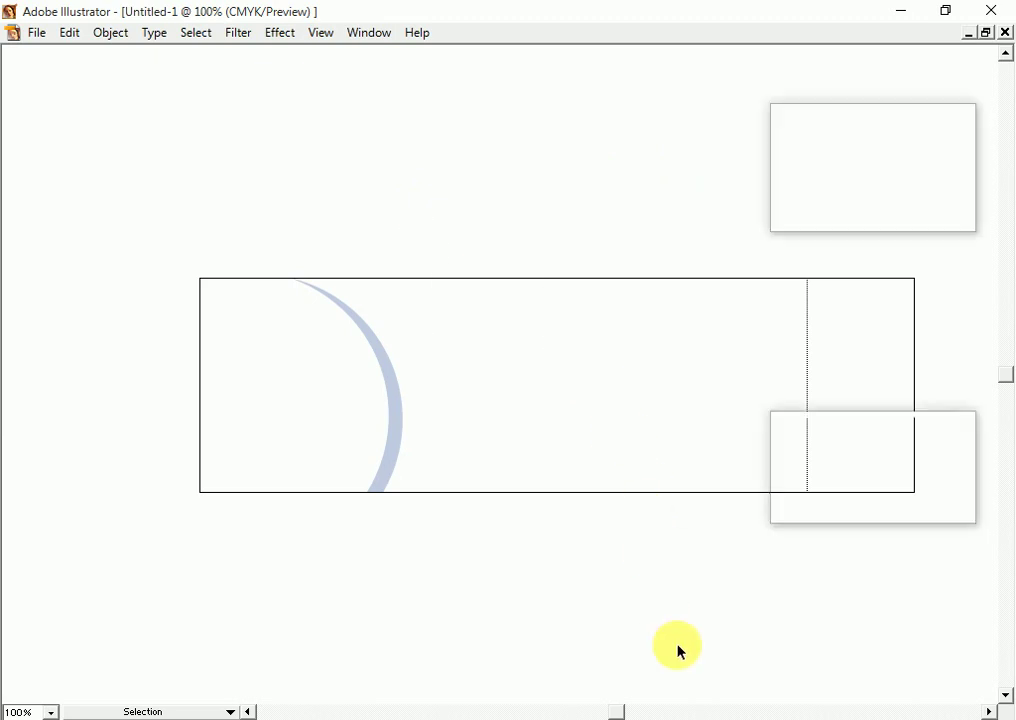
click(79, 227)
click(370, 188)
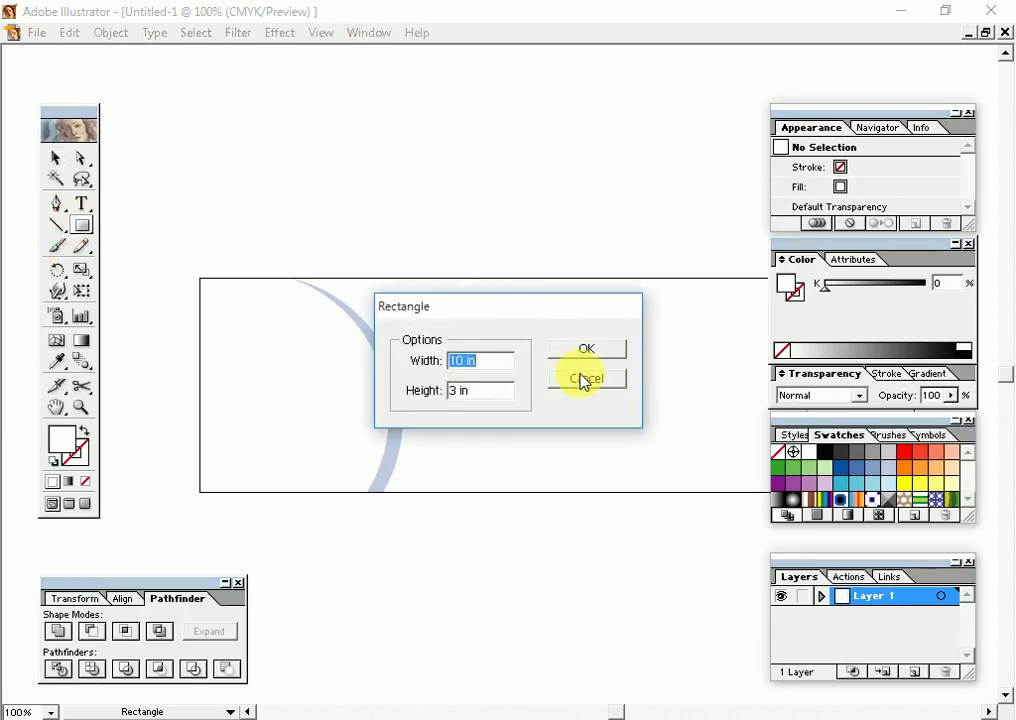
click(606, 354)
key(Tab)
key(Tab)
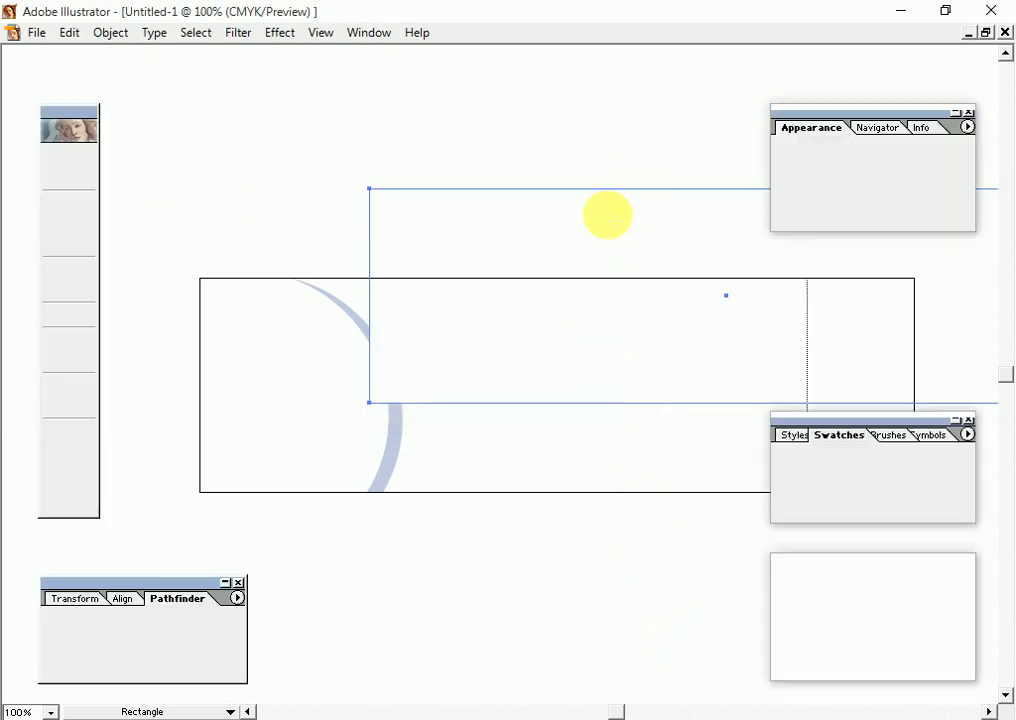
click(54, 161)
key(Tab)
mouse_move(730, 205)
mouse_down()
mouse_move(578, 305)
mouse_move(662, 434)
mouse_up()
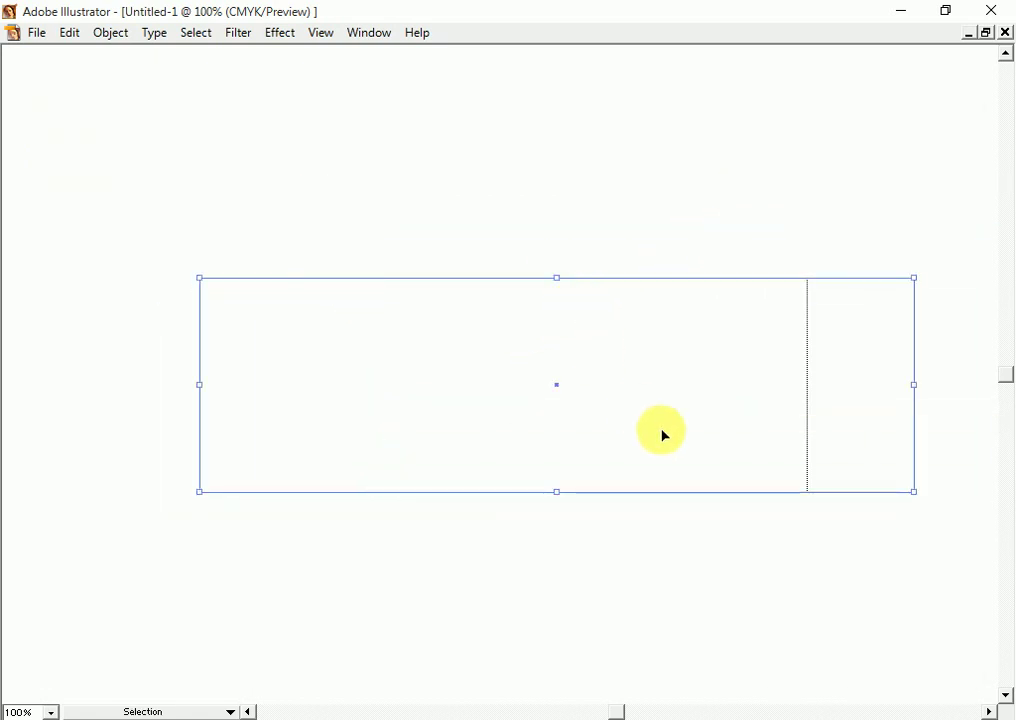
- Fill the new rectangle green and recentre the banner to preview it
key(Tab)
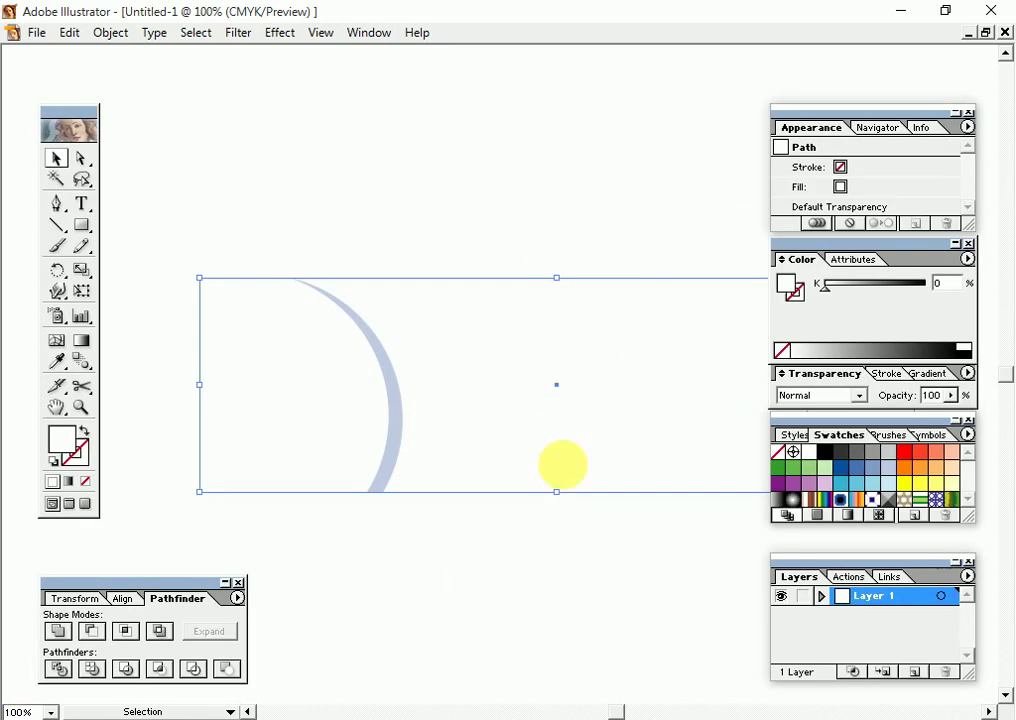
drag(454, 377, 407, 377)
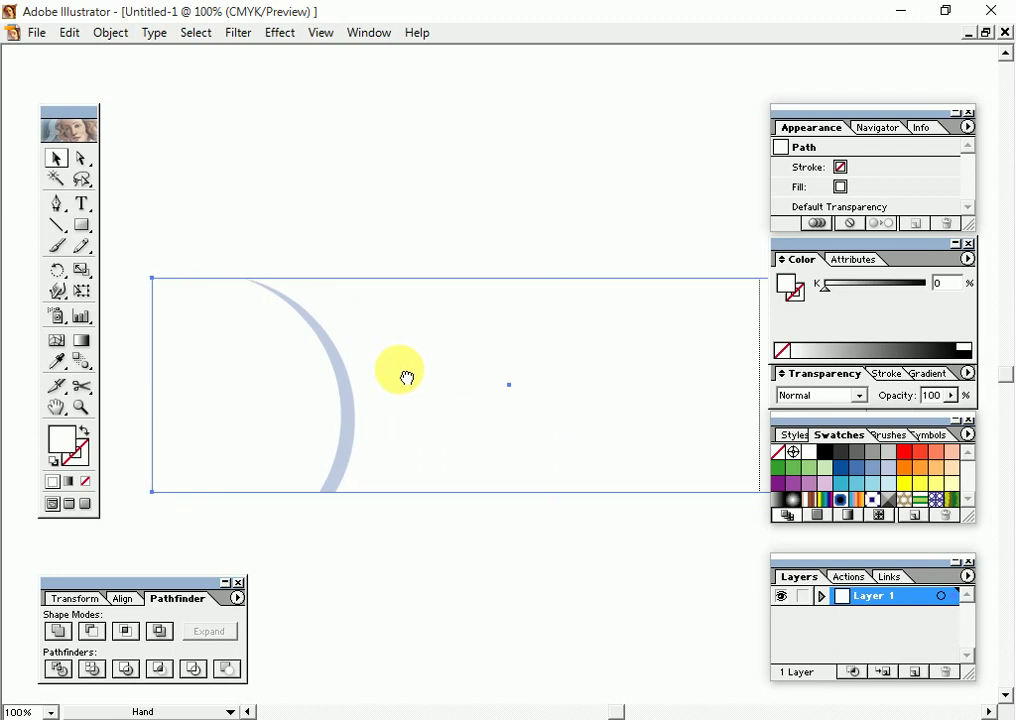
click(789, 478)
click(609, 584)
key(Tab)
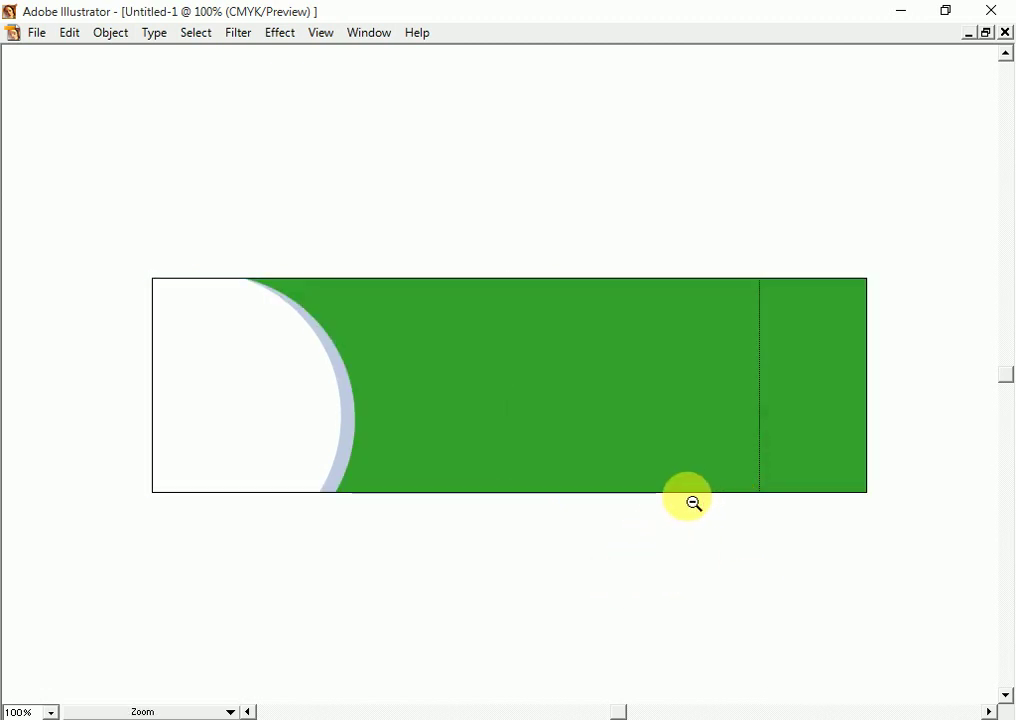
ctrl+alt+click(692, 501)
drag(628, 410, 769, 576)
ctrl+click(713, 565)
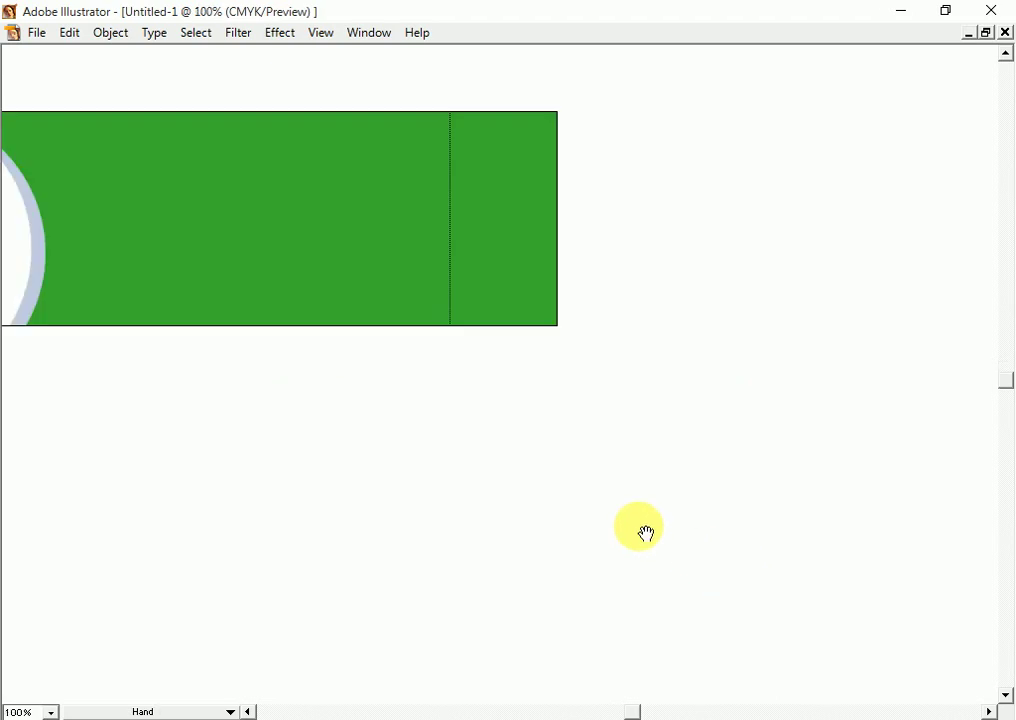
drag(569, 490, 782, 608)
drag(555, 417, 721, 490)
drag(774, 567, 704, 567)
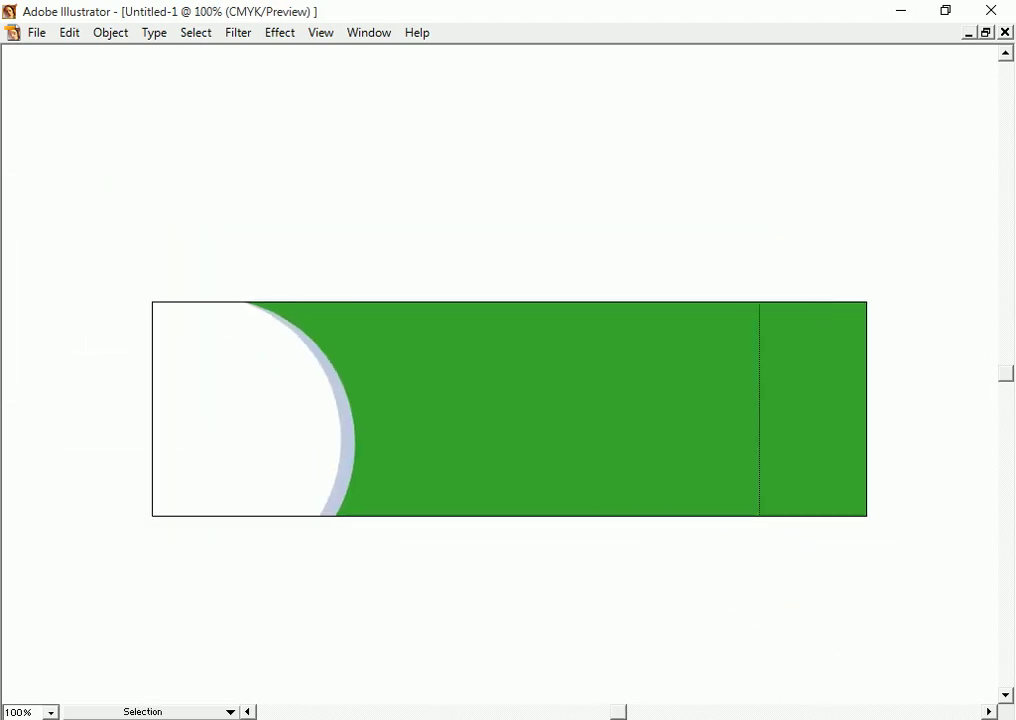
key(Tab)
- Set the character font to SutonnyBanglaMJ in Bold
click(82, 203)
key(Tab)
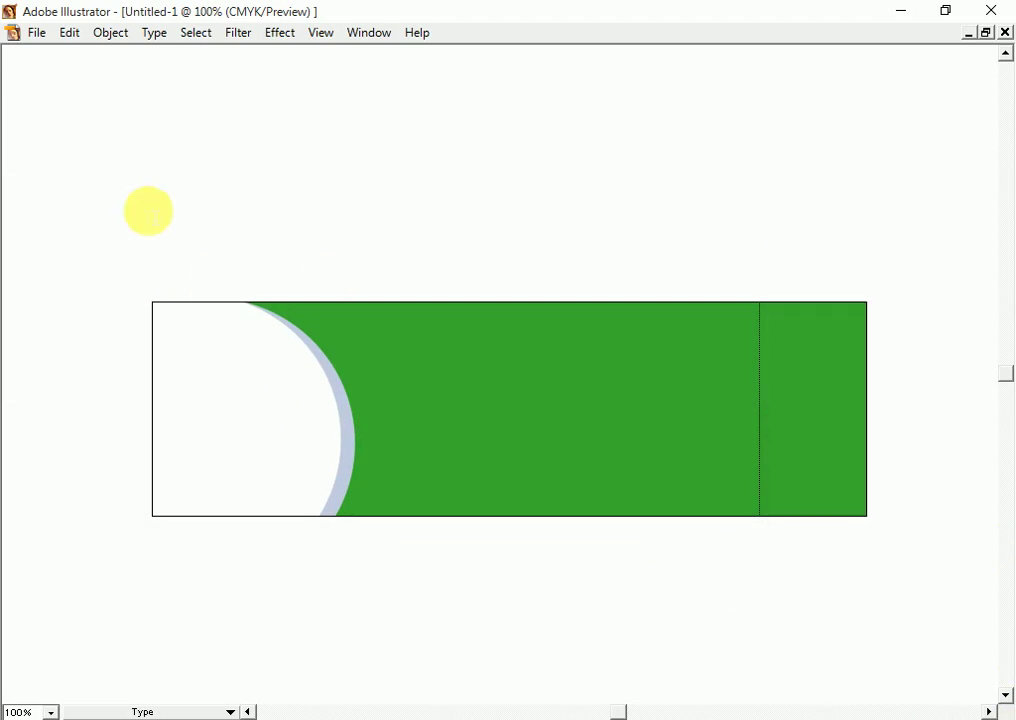
key(ctrl+t)
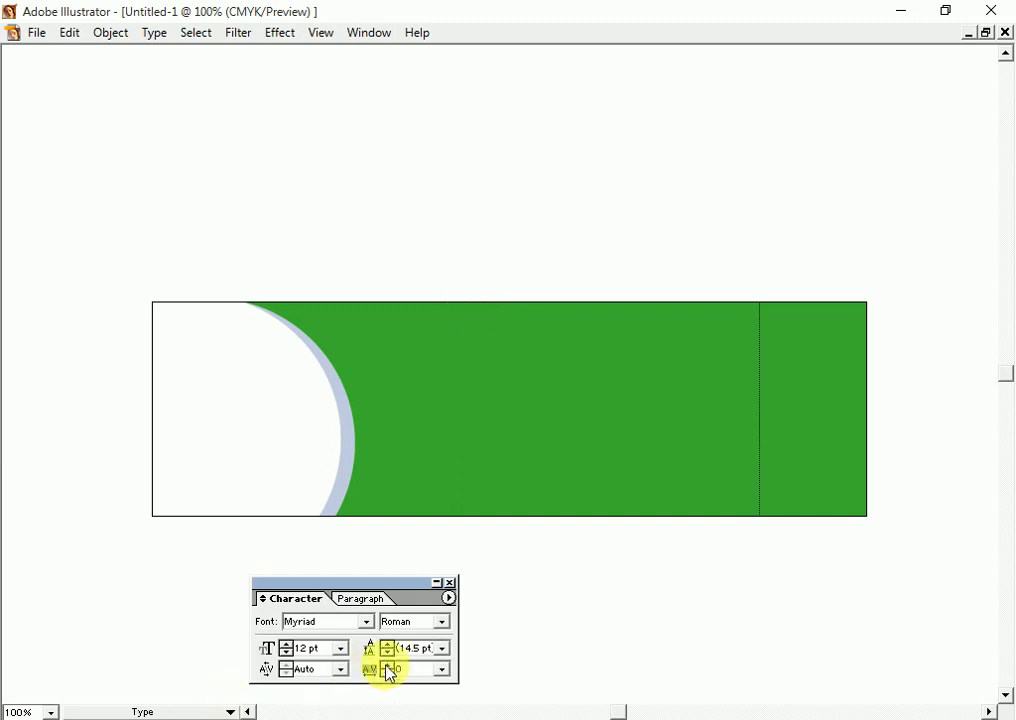
click(366, 622)
click(328, 622)
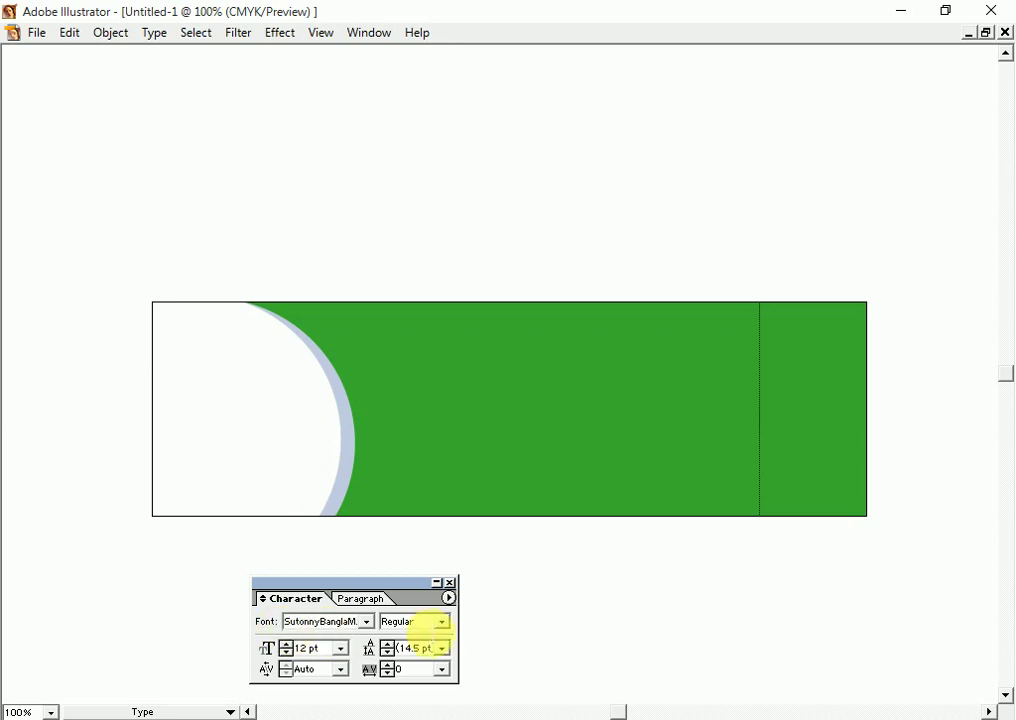
click(447, 622)
click(398, 666)
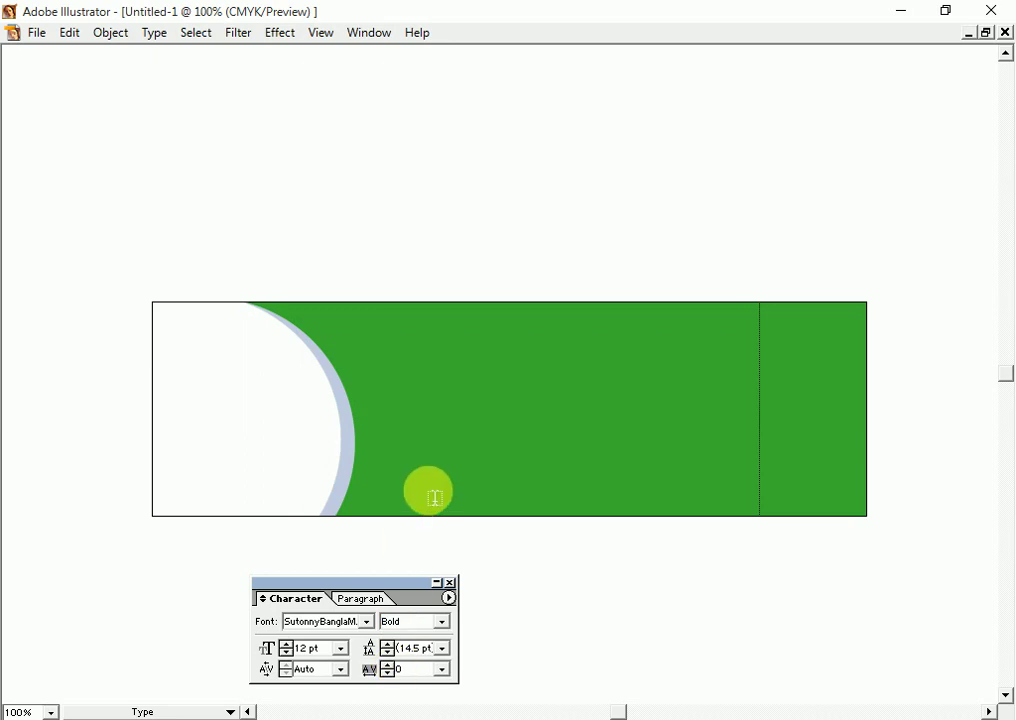
key(ctrl+t)
- Start a text line on the green banner and select the font size field
key(t)
click(430, 436)
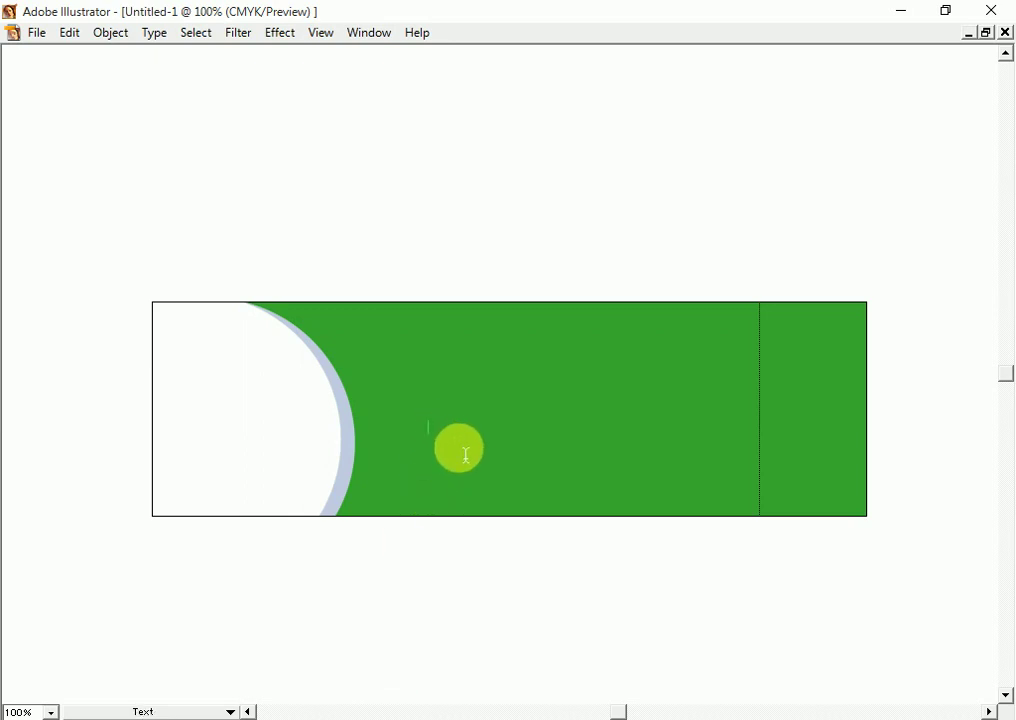
key(ctrl+t)
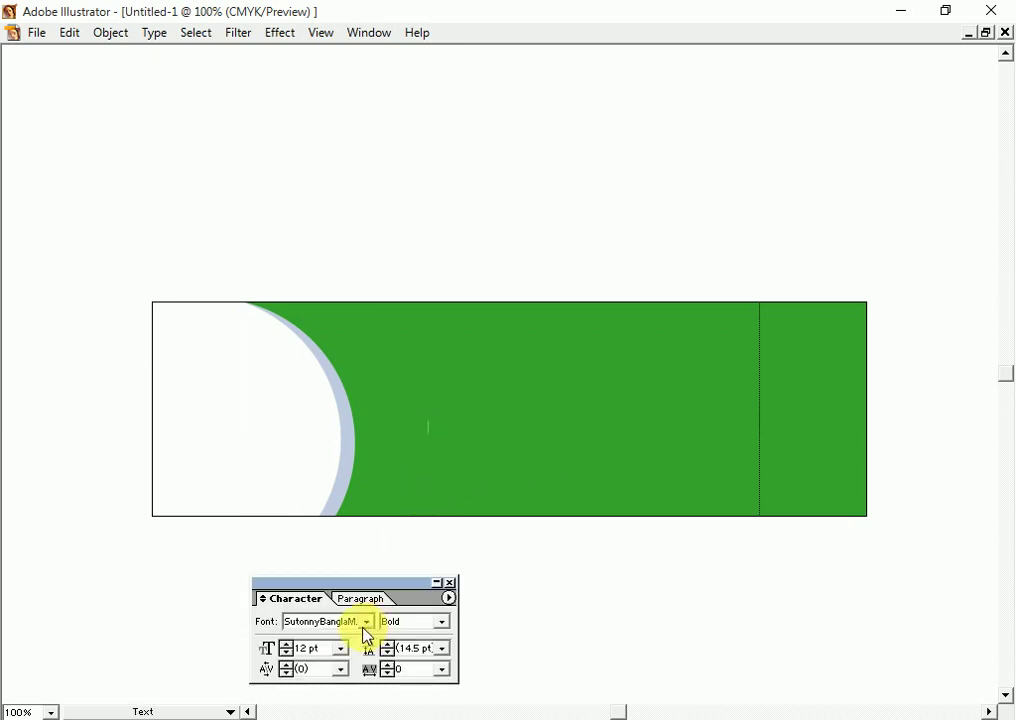
click(310, 648)
text(150)
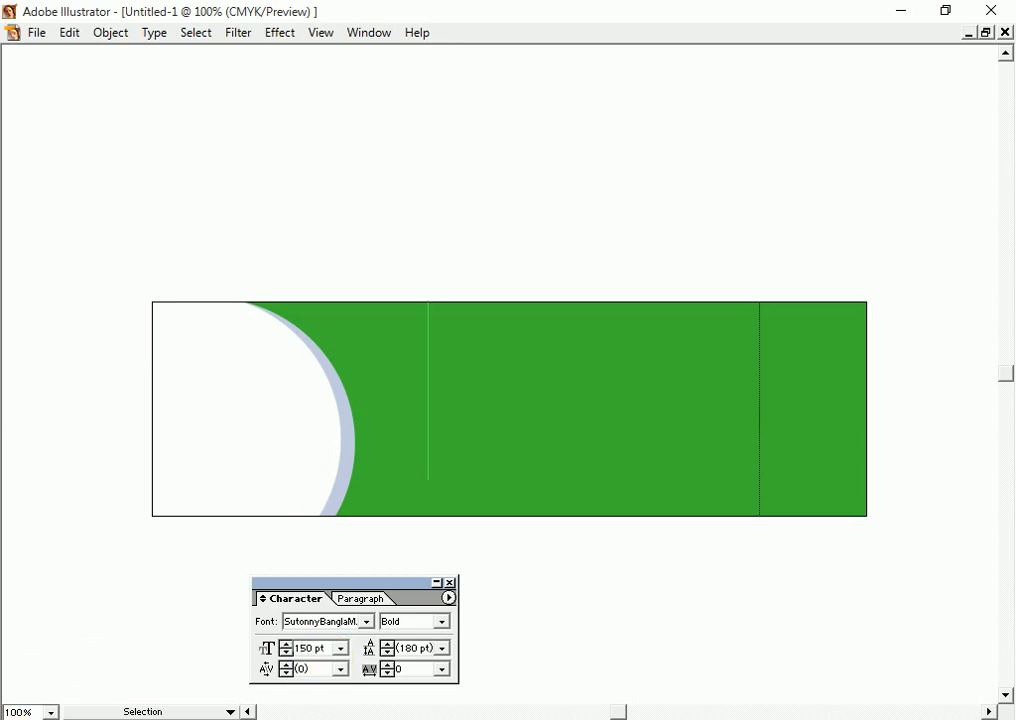
- Type the 150 pt Bengali title 'প্রবাসী বাংলা সংস্থা' across the green banner
key(ctrl+t)
key(ctrl+minus)
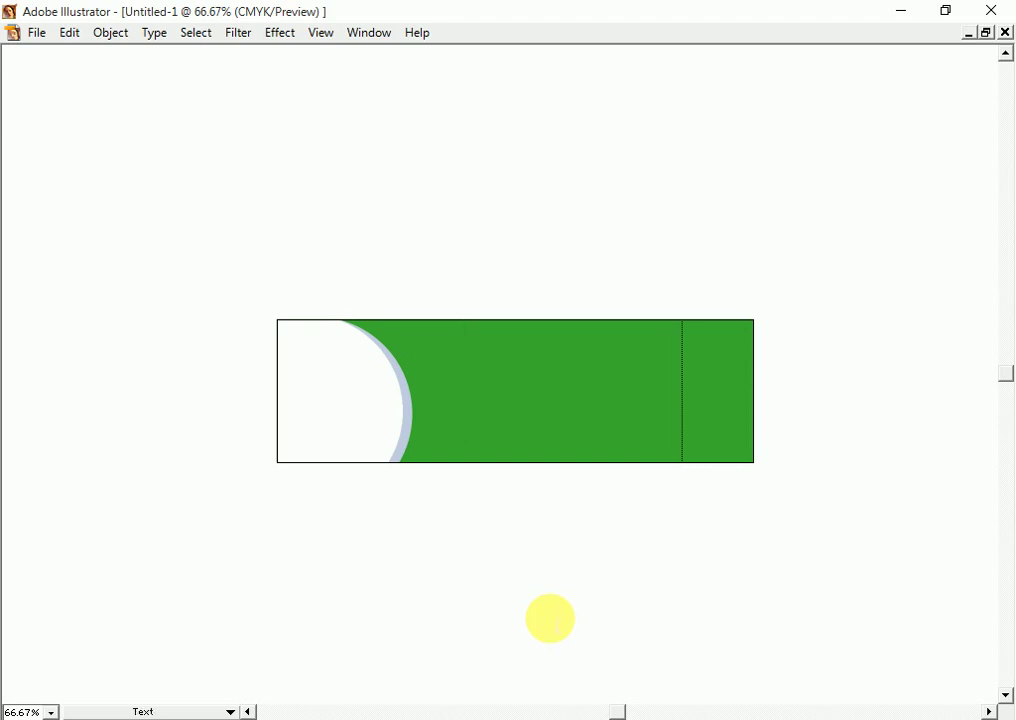
text(বা)
key(BackSpace)
key(BackSpace)
text(প্রবা)
text(সী বা)
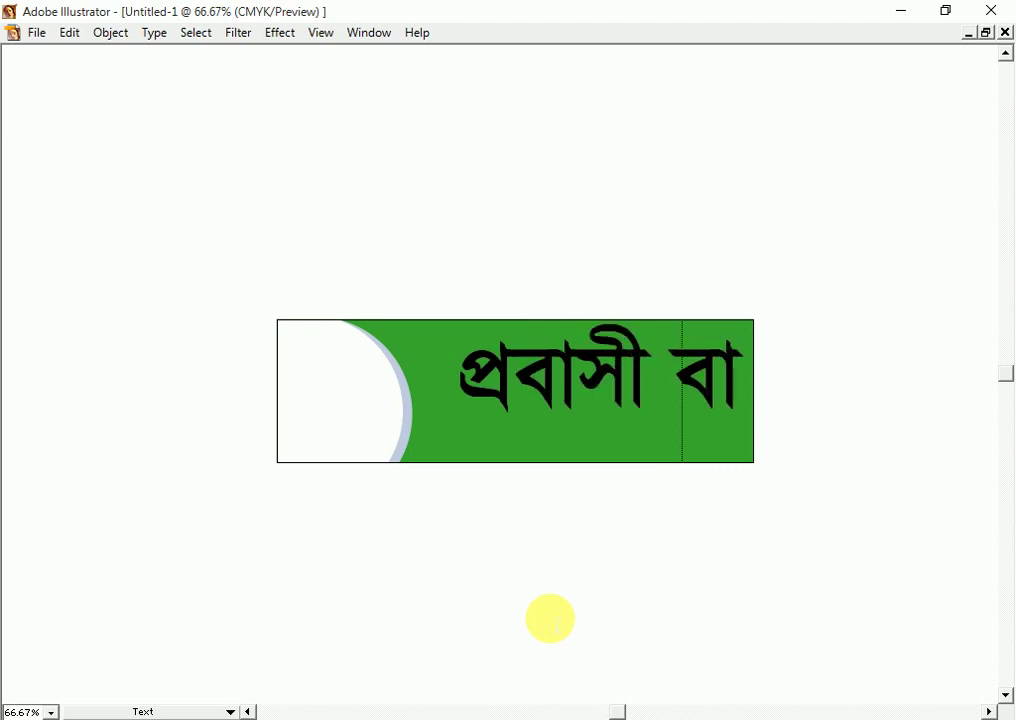
text(ংলা)
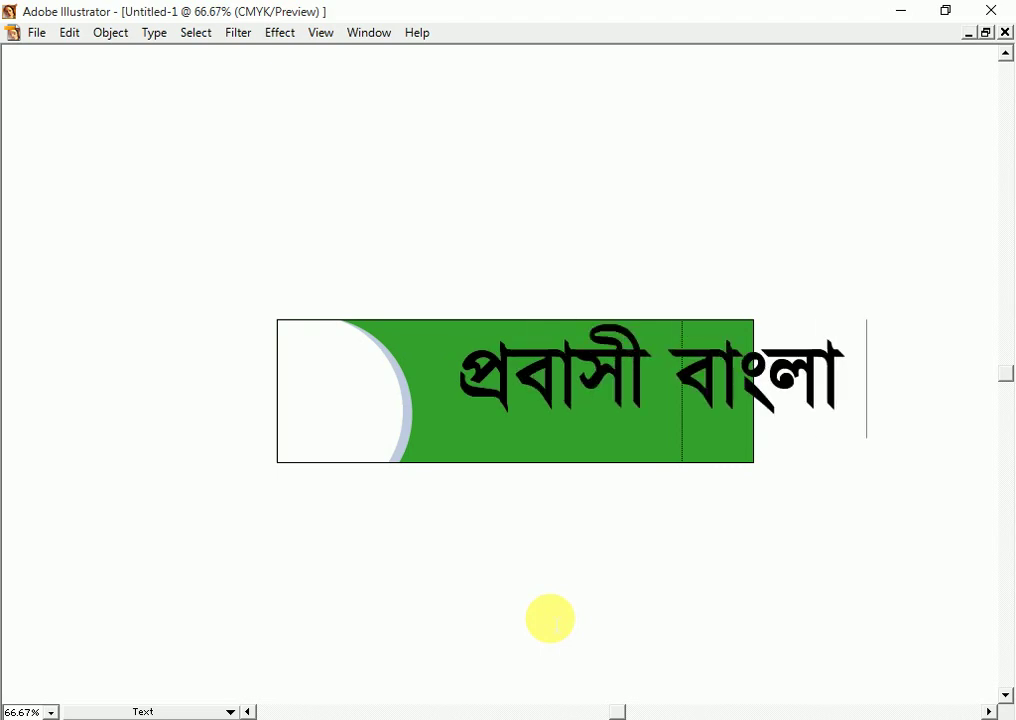
key(ctrl+minus)
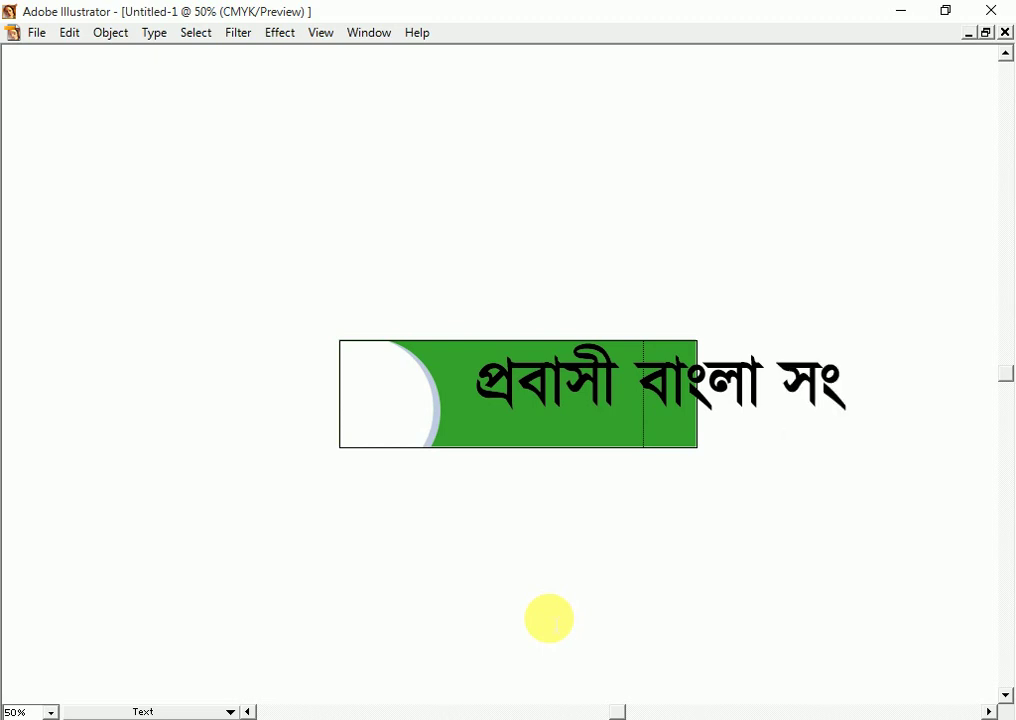
text(স্থা)
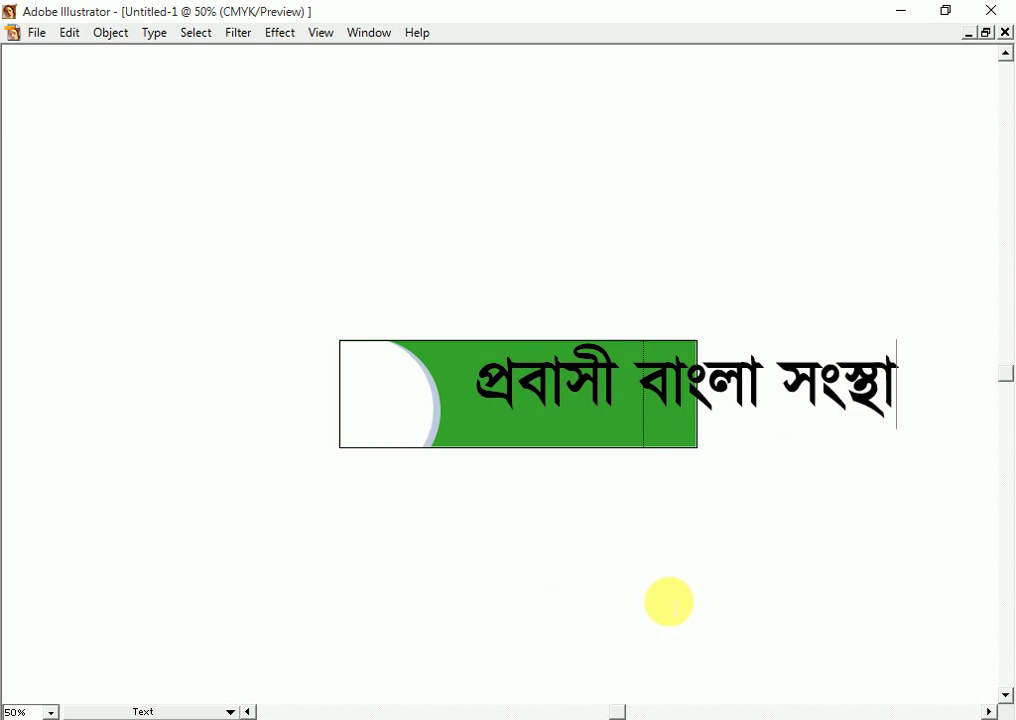
key(Escape)
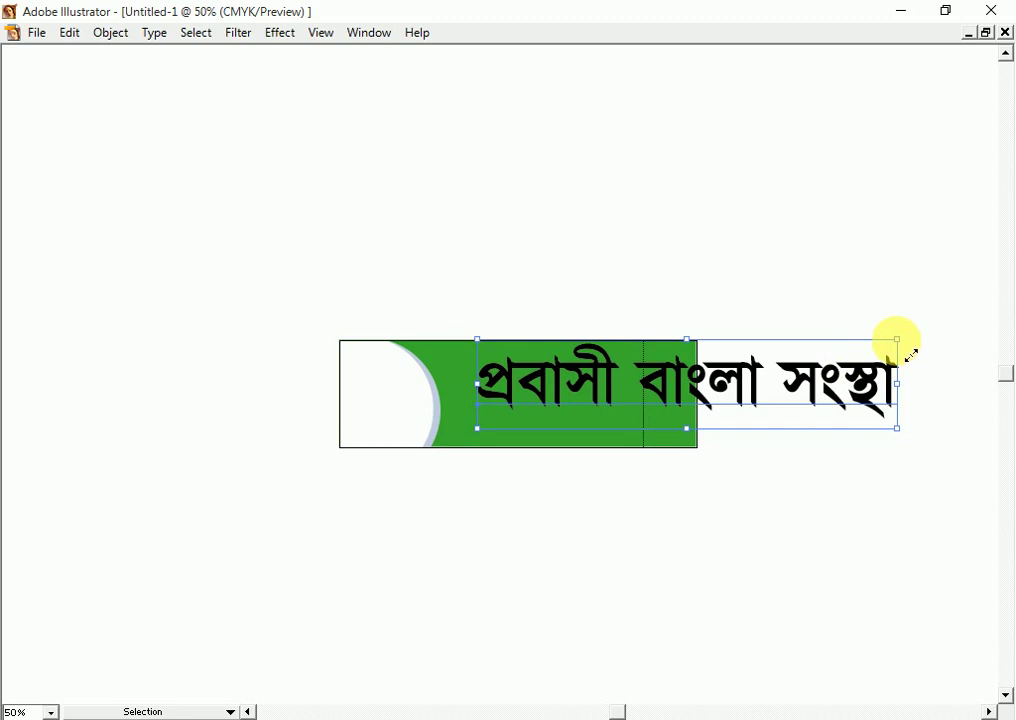
- Scale the Bengali title down so it fits inside the green banner
drag(910, 354, 745, 371)
drag(636, 391, 612, 397)
drag(742, 446, 701, 436)
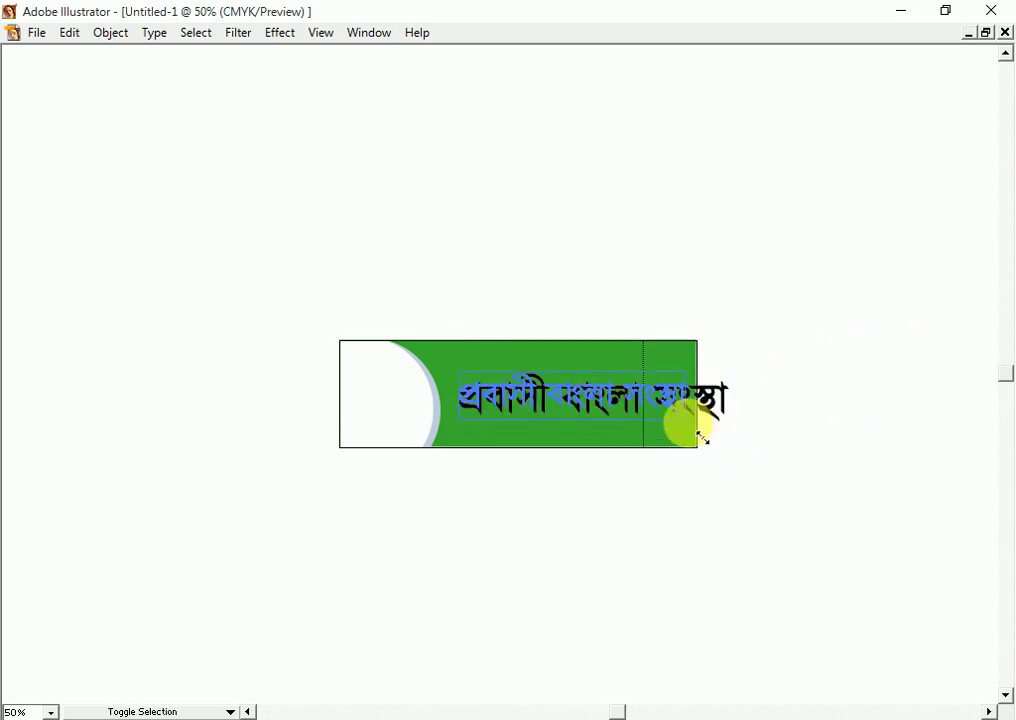
click(760, 495)
- Zoom in on the banner and nudge the title slightly left
key(z)
click(658, 454)
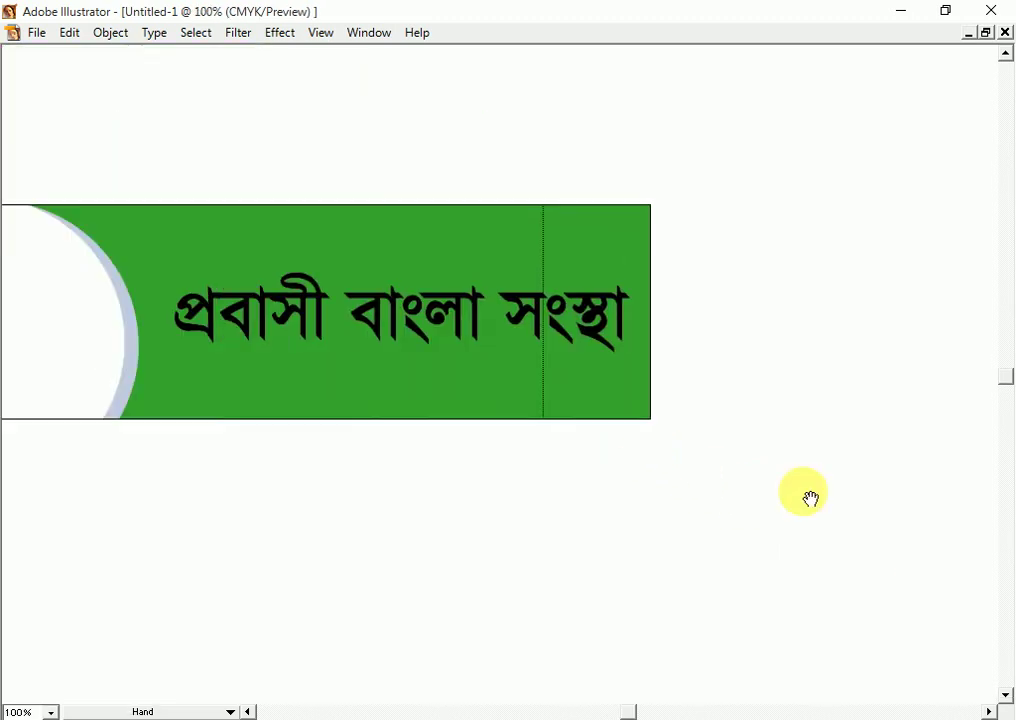
drag(810, 495, 860, 540)
key(v)
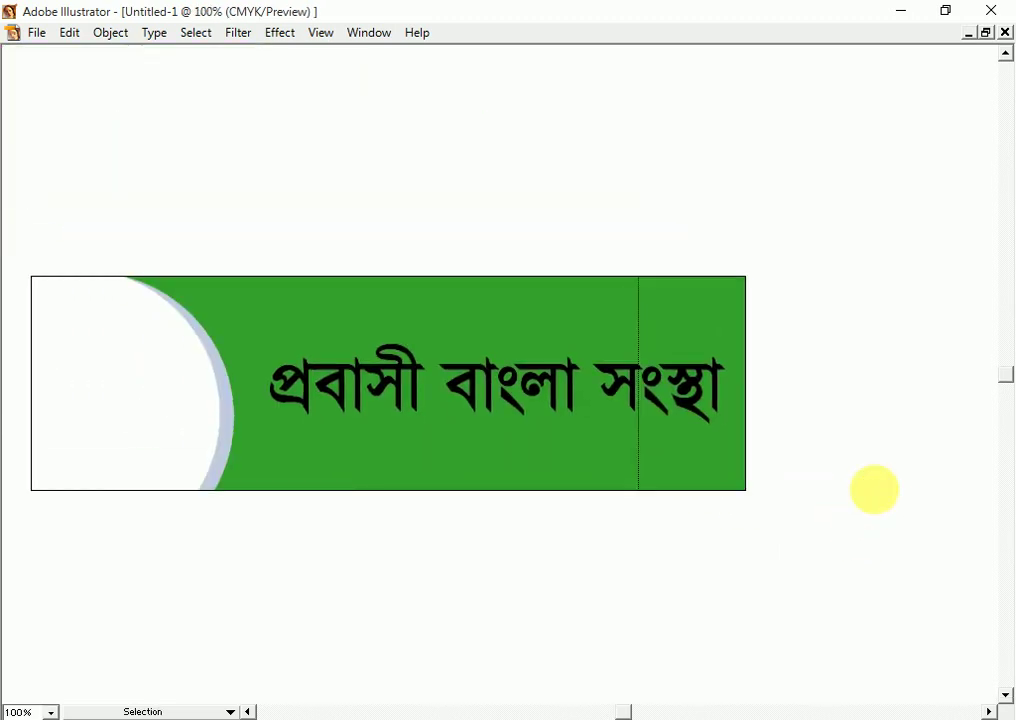
click(545, 387)
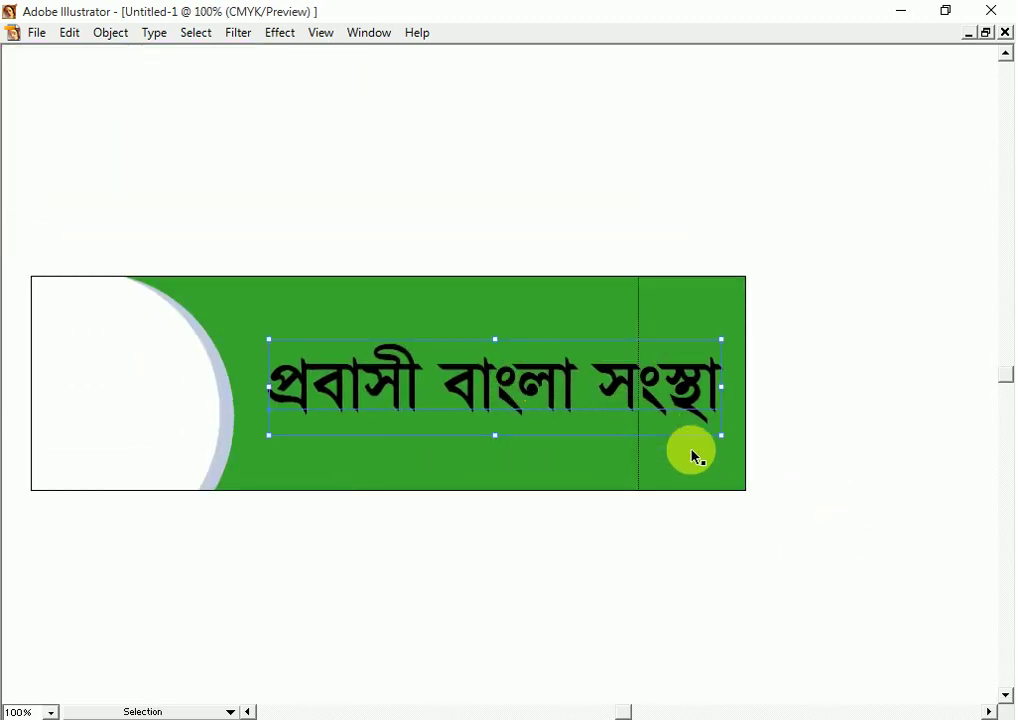
key(Left)
key(Left)
key(Left)
key(Left)
key(Left)
key(Left)
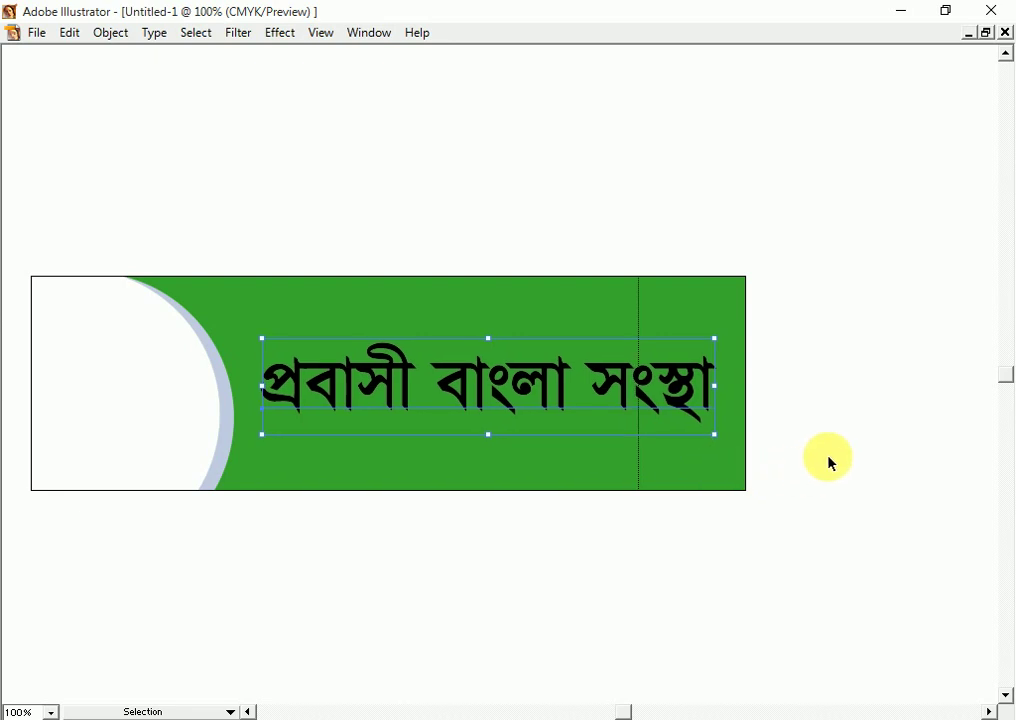
key(Tab)
- Fill the Bengali title white and zoom in on it
click(808, 452)
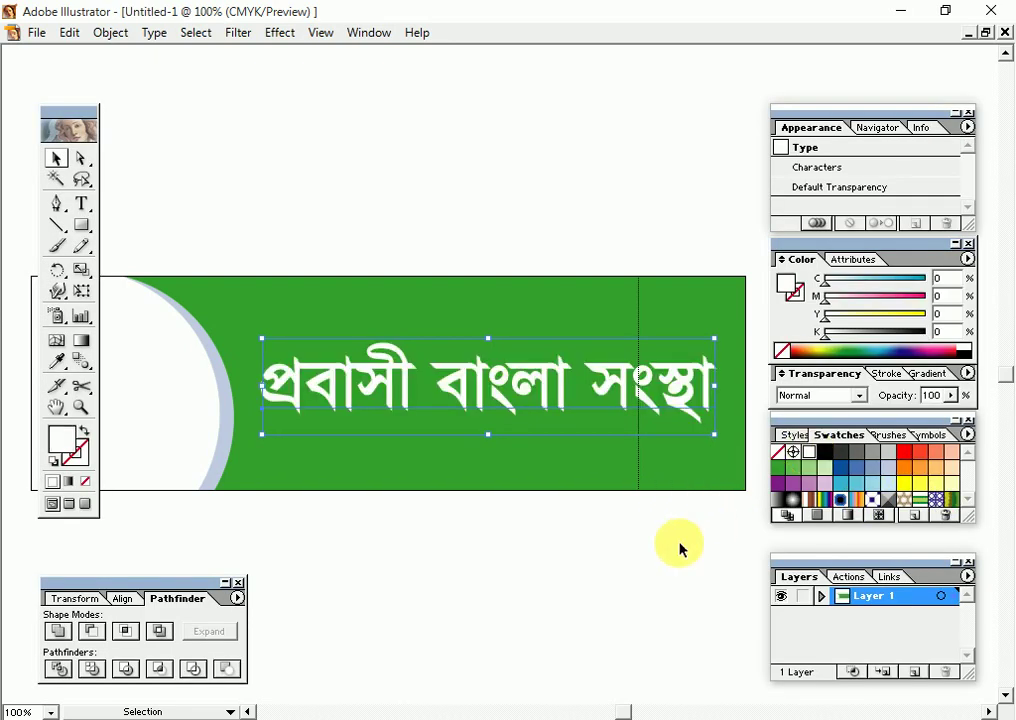
key(Tab)
key(ctrl+plus)
key(ctrl+plus)
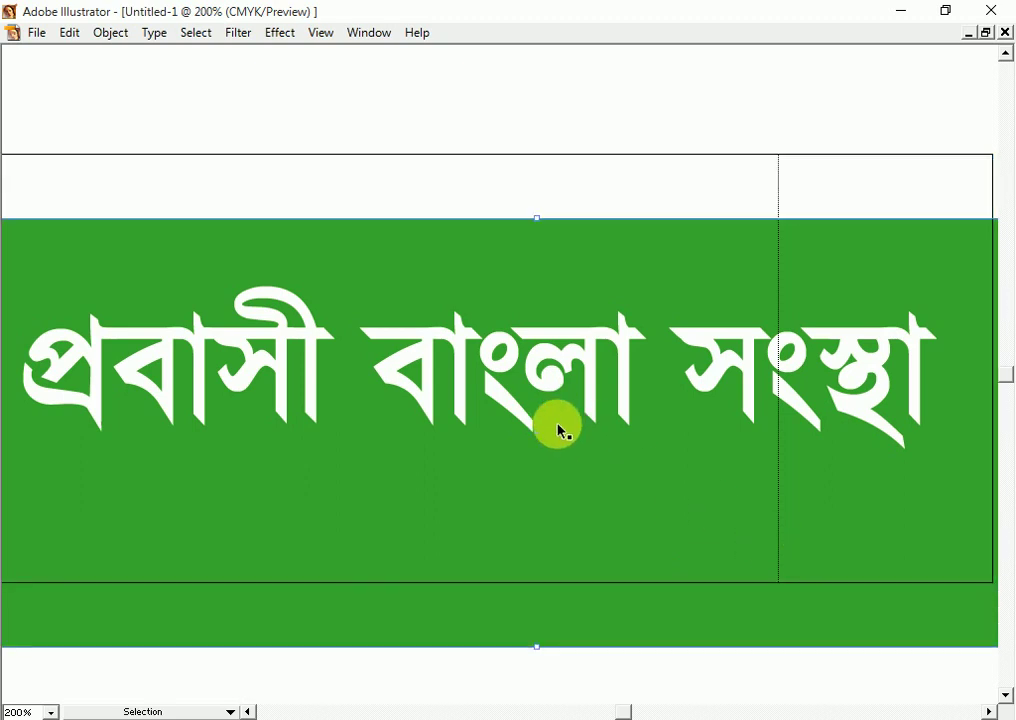
mouse_move(567, 485)
mouse_down()
mouse_move(547, 480)
mouse_move(660, 499)
mouse_up()
key(ctrl+z)
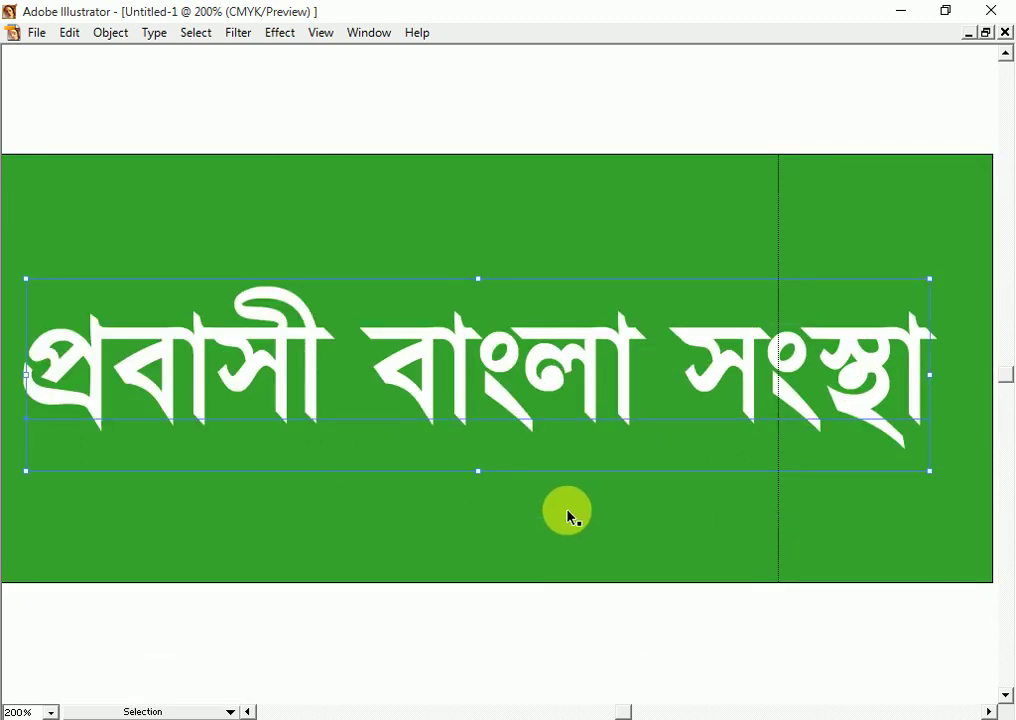
drag(567, 515, 658, 522)
- Make an offset black copy of the title and send it behind as a drop shadow
drag(453, 368, 456, 381)
key(Tab)
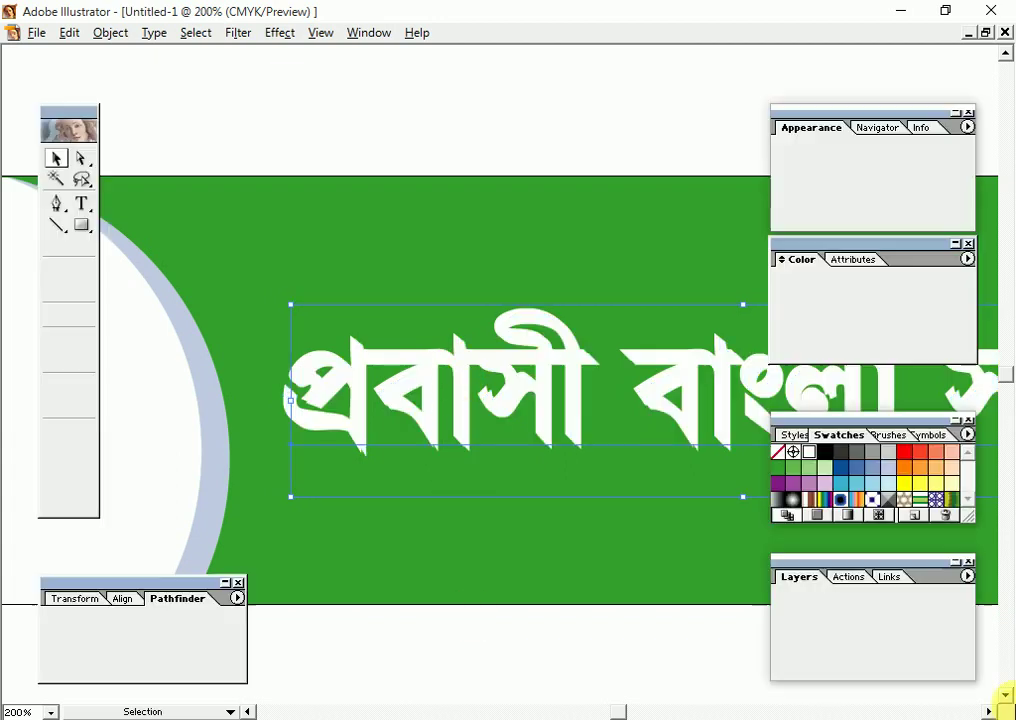
click(833, 459)
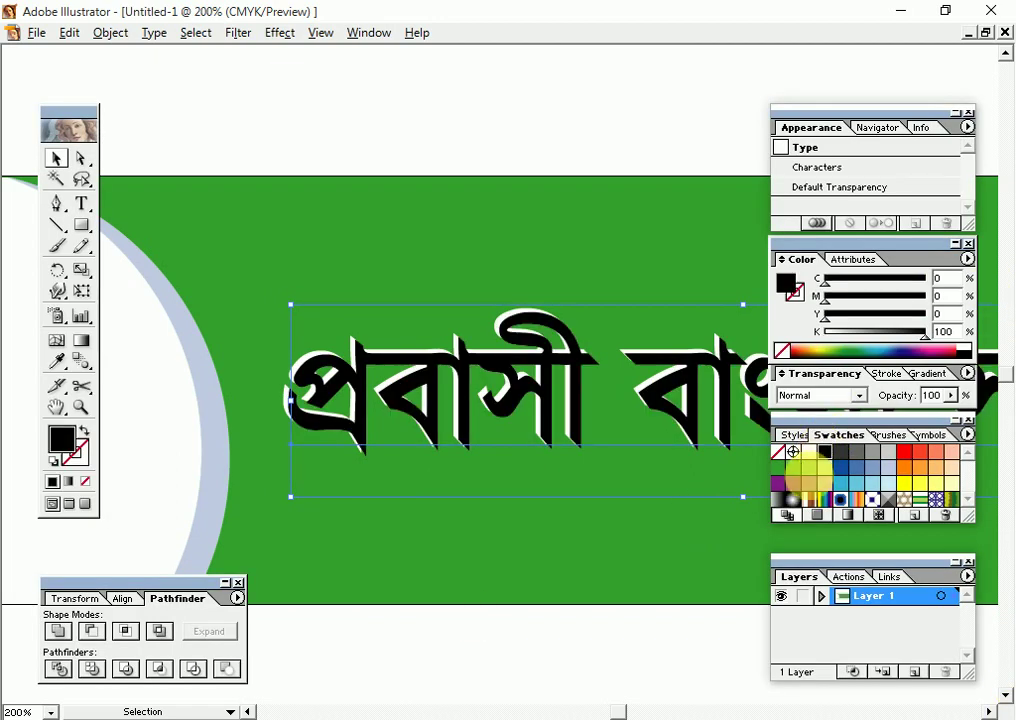
key(Tab)
key(ctrl+bracketleft)
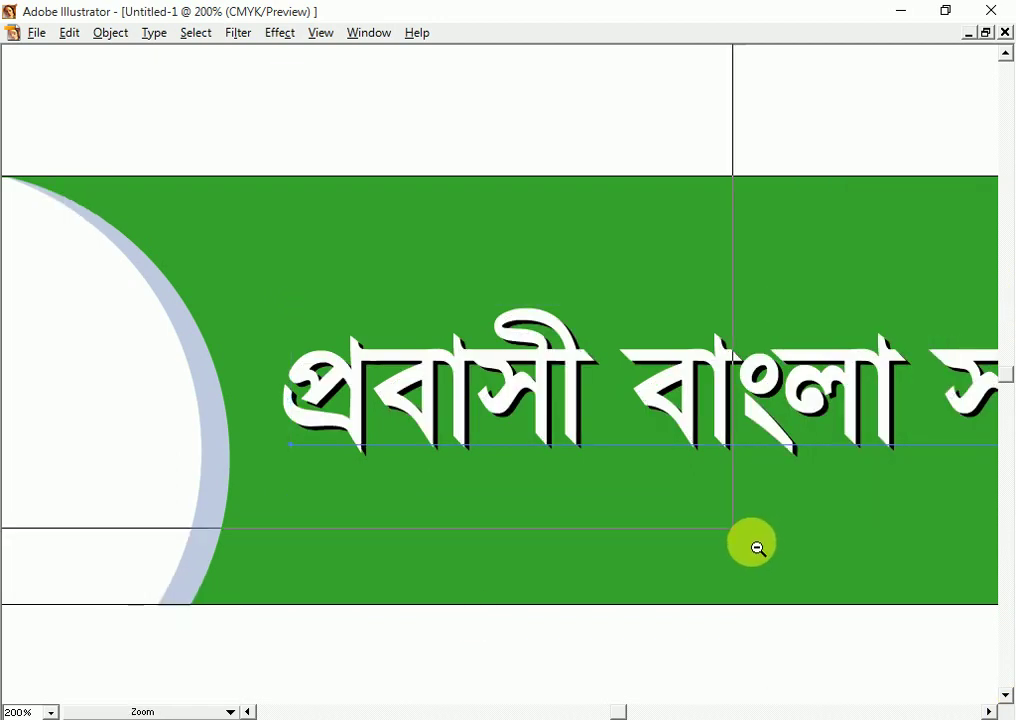
- Zoom out to the whole banner and bring over the shahpur EPS logo file
ctrl+alt+click(760, 545)
drag(594, 545, 726, 527)
ctrl+alt+click(520, 450)
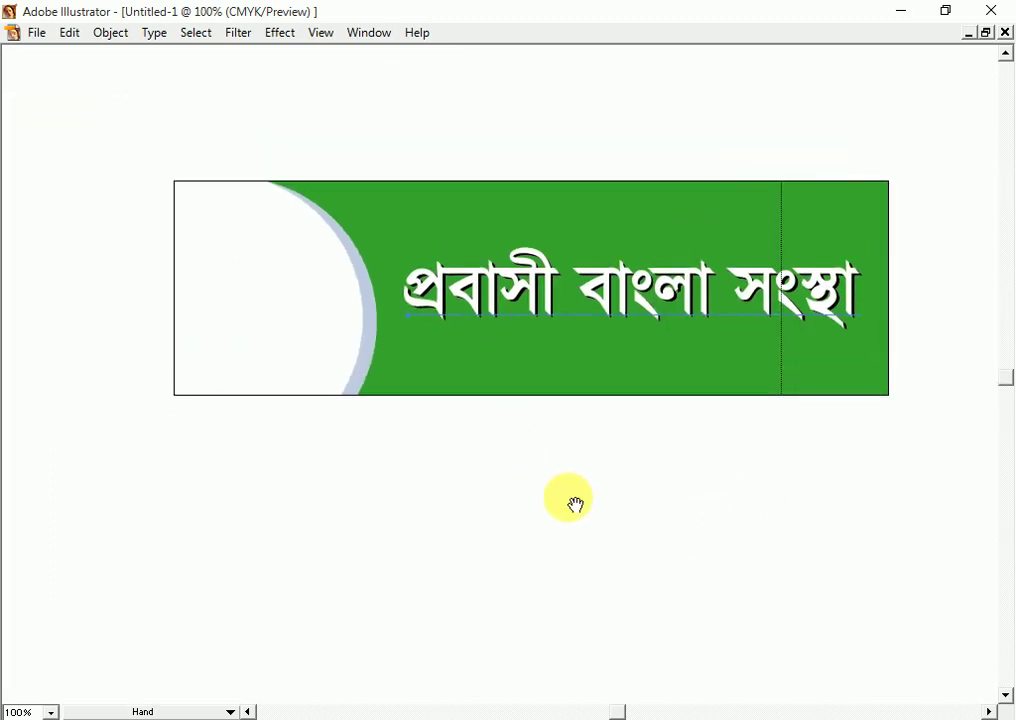
drag(574, 503, 529, 503)
click(943, 549)
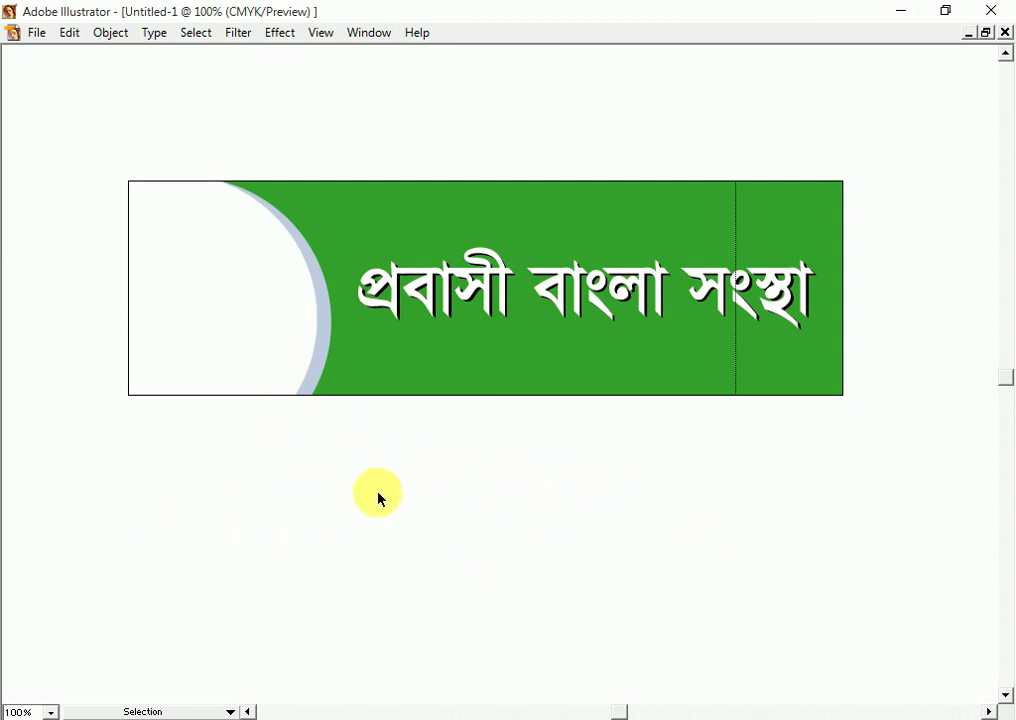
key(ctrl+minus)
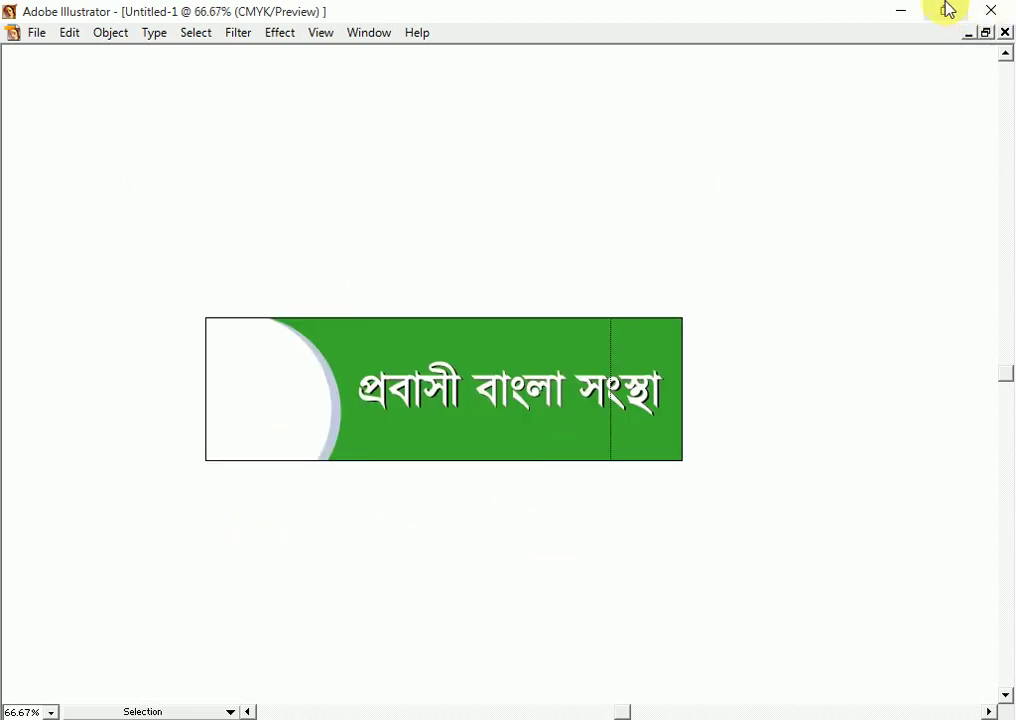
key(alt+Tab)
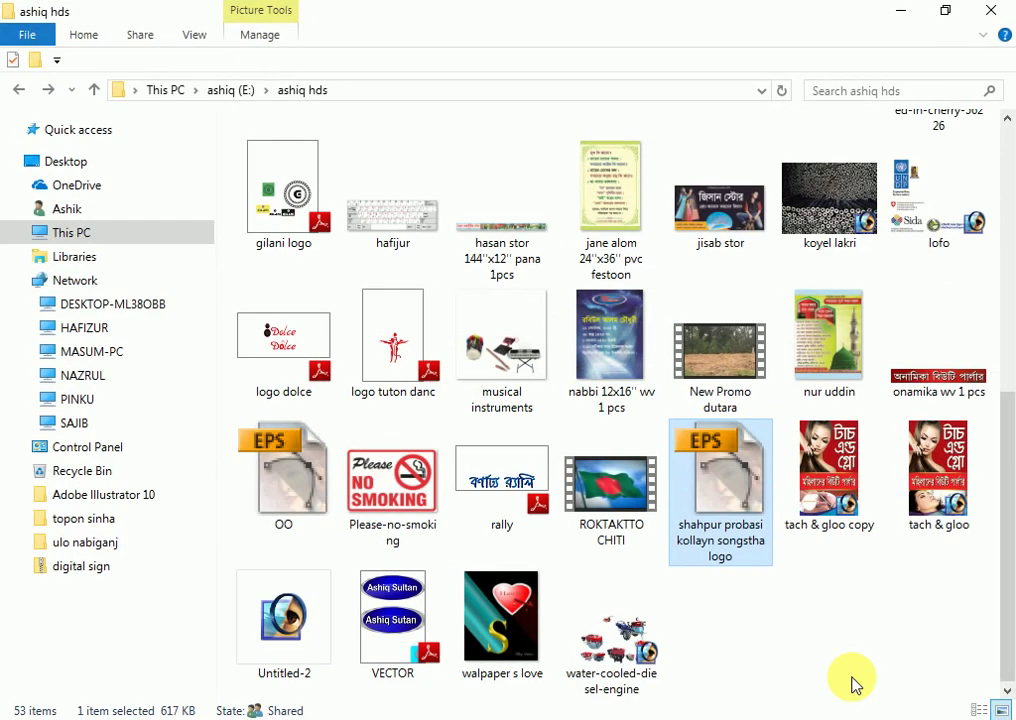
drag(731, 486, 630, 712)
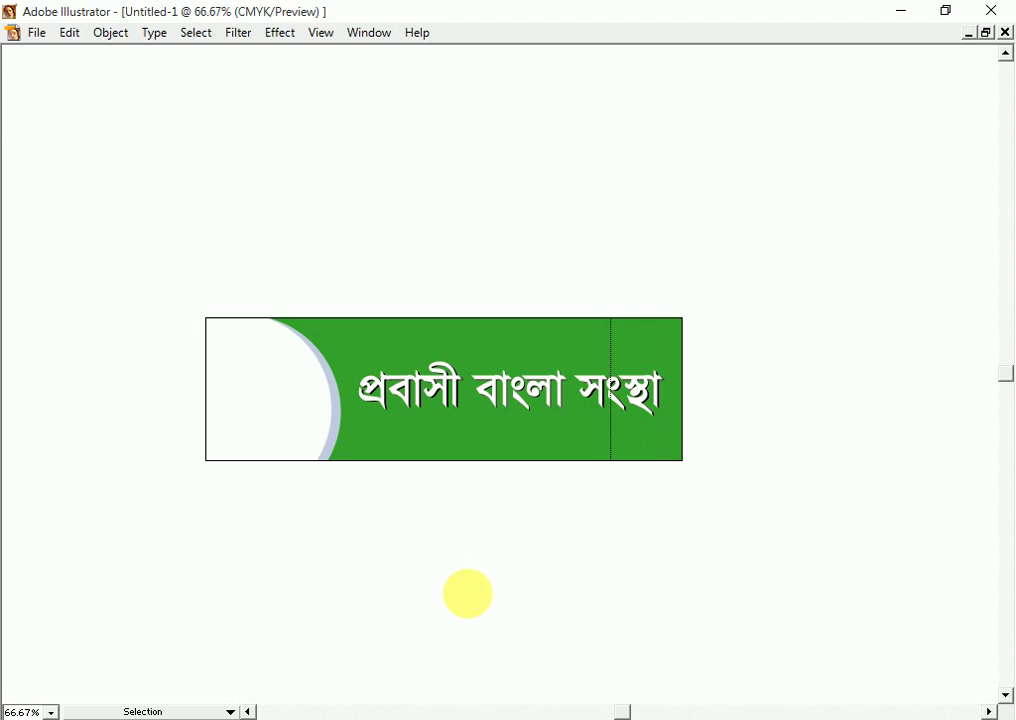
- Place the shahpur EPS logo artwork on the canvas
drag(471, 601, 469, 597)
key(ctrl+minus)
key(ctrl+minus)
drag(331, 488, 330, 488)
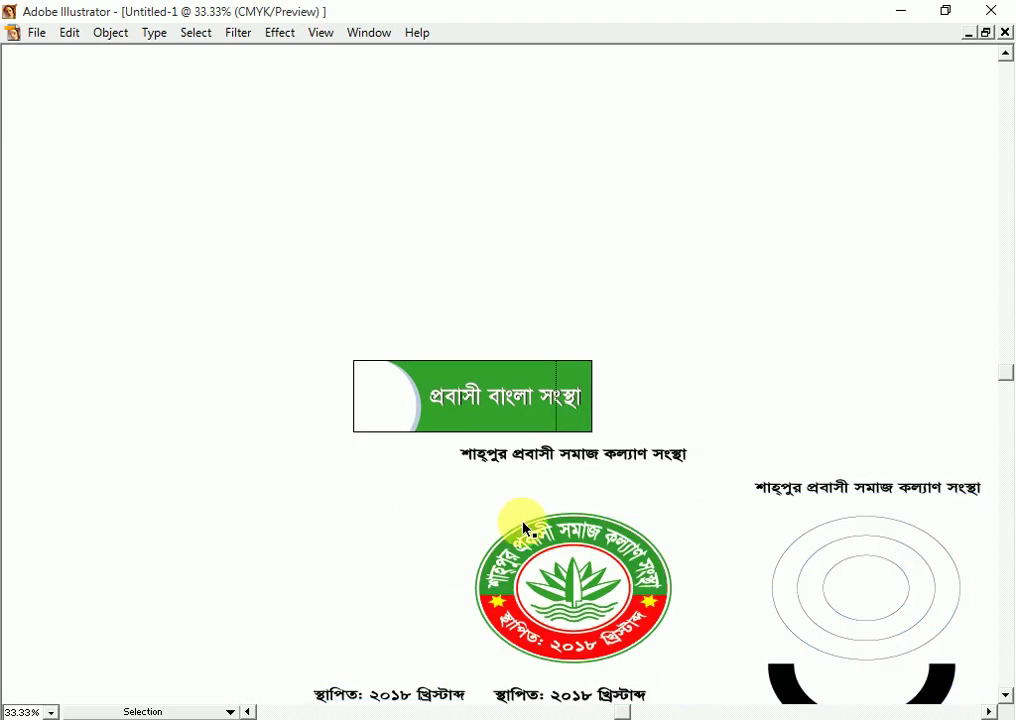
click(543, 527)
drag(688, 585, 522, 438)
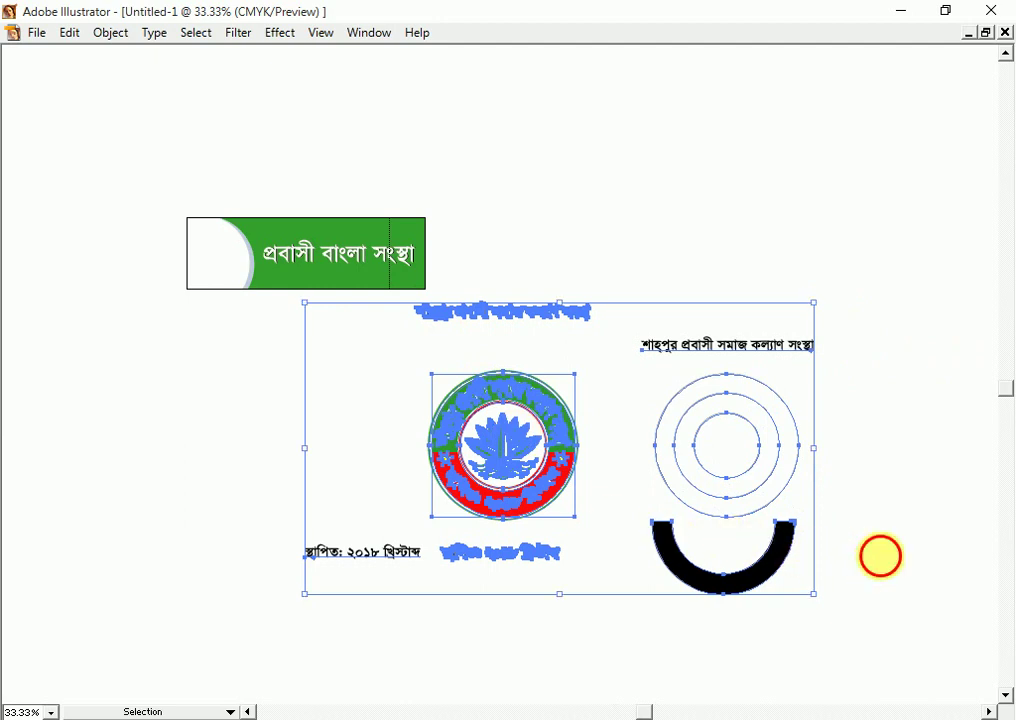
click(880, 553)
- Ungroup the imported artwork and move the round emblem left of the banner
drag(375, 370, 580, 525)
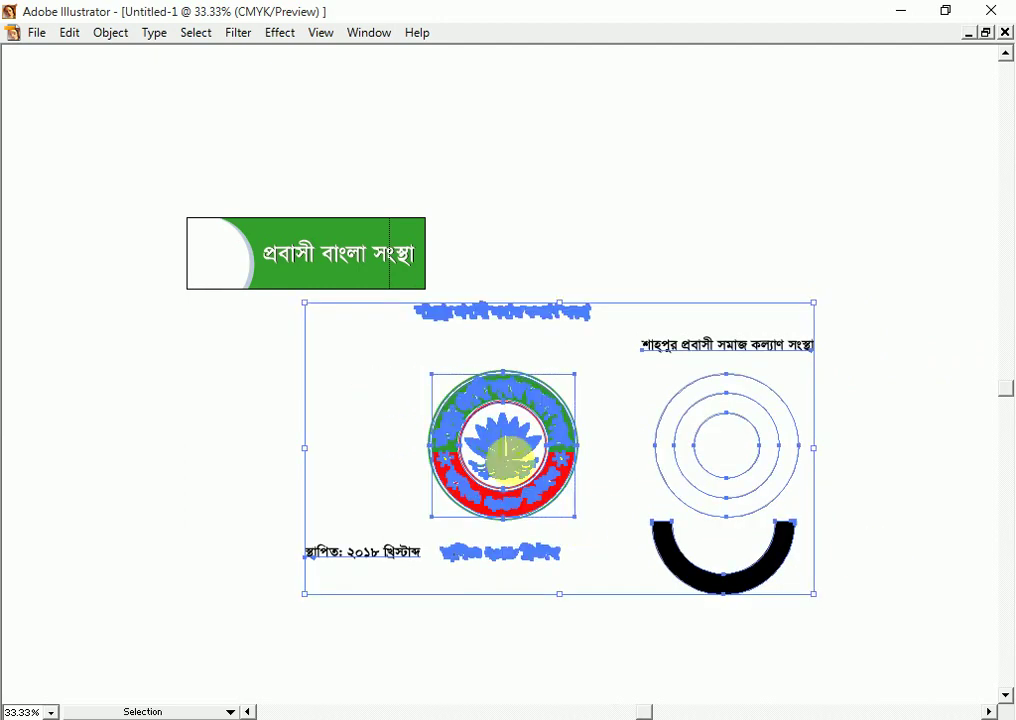
right_click(582, 530)
click(553, 517)
click(676, 408)
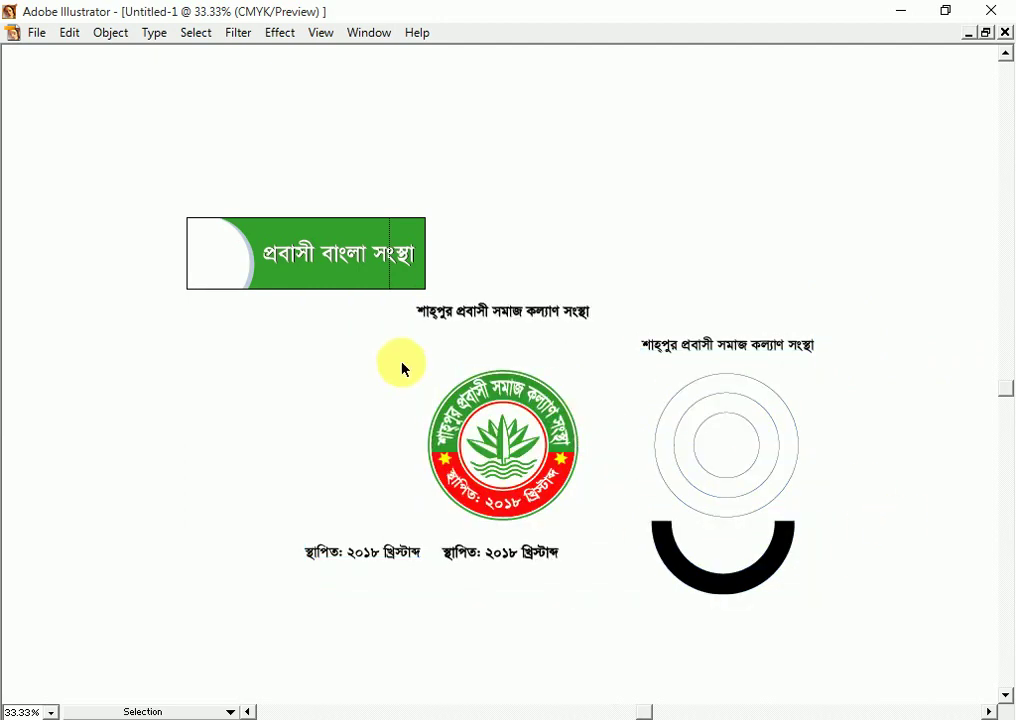
click(562, 519)
drag(506, 460, 120, 402)
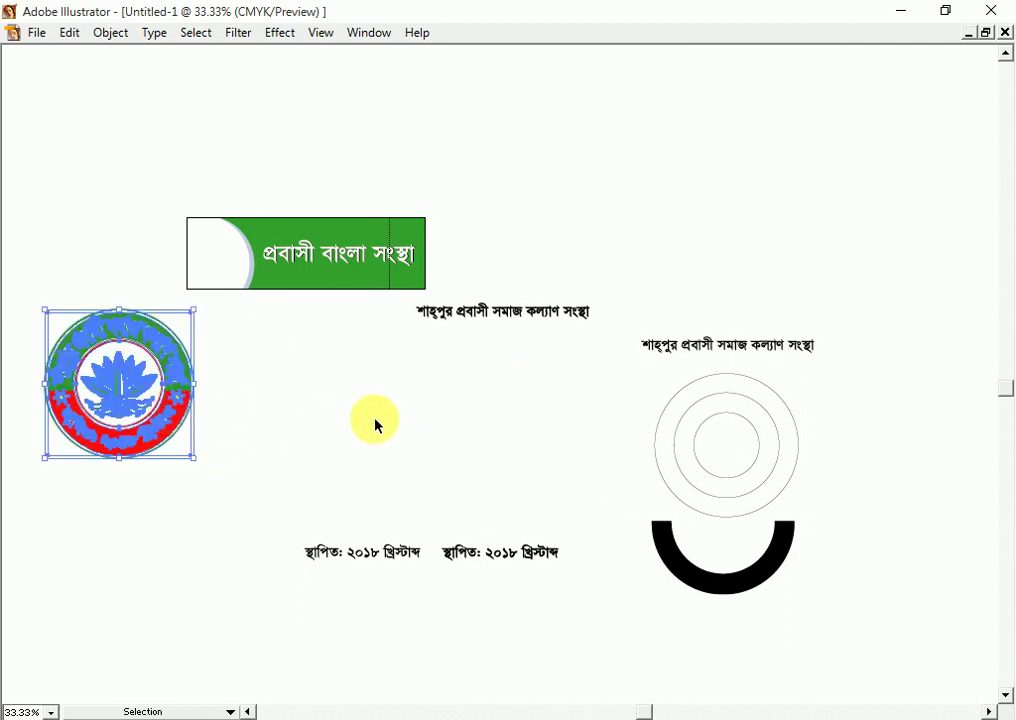
- Delete the leftover texts, circles and founding-date text from the logo artwork
drag(480, 280, 834, 645)
key(Delete)
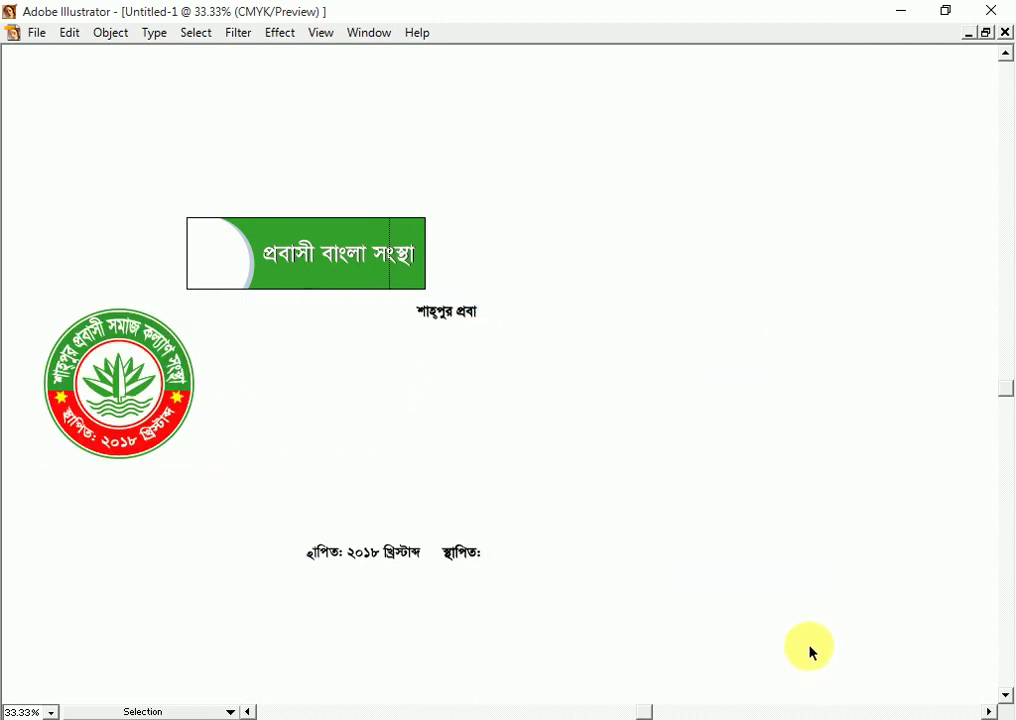
drag(376, 310, 616, 406)
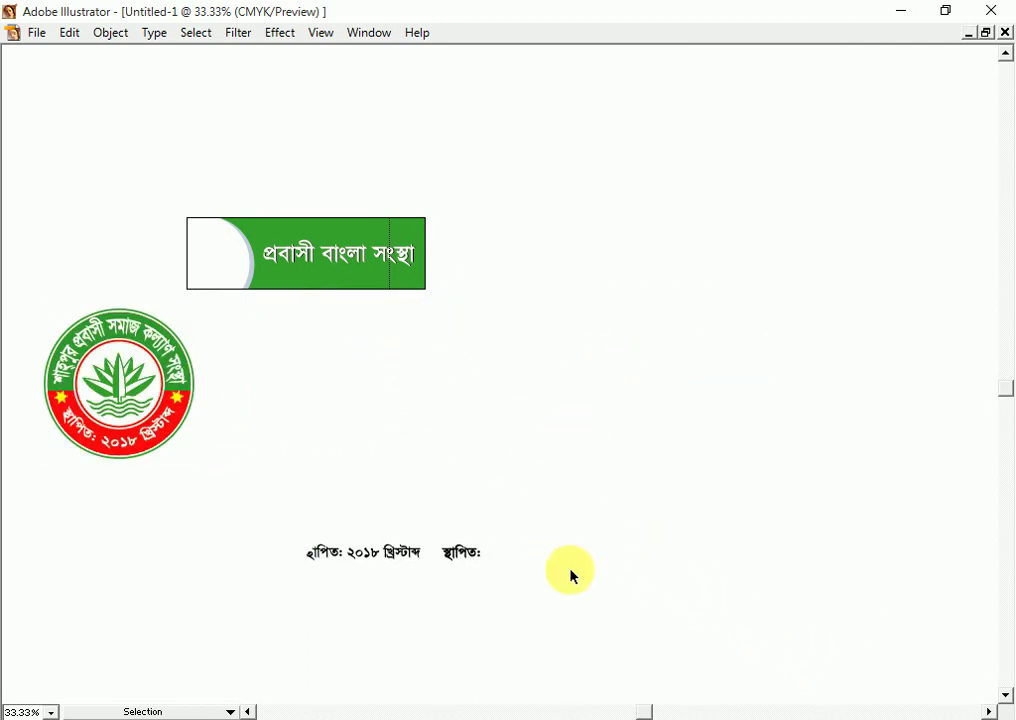
drag(572, 577, 177, 529)
key(Delete)
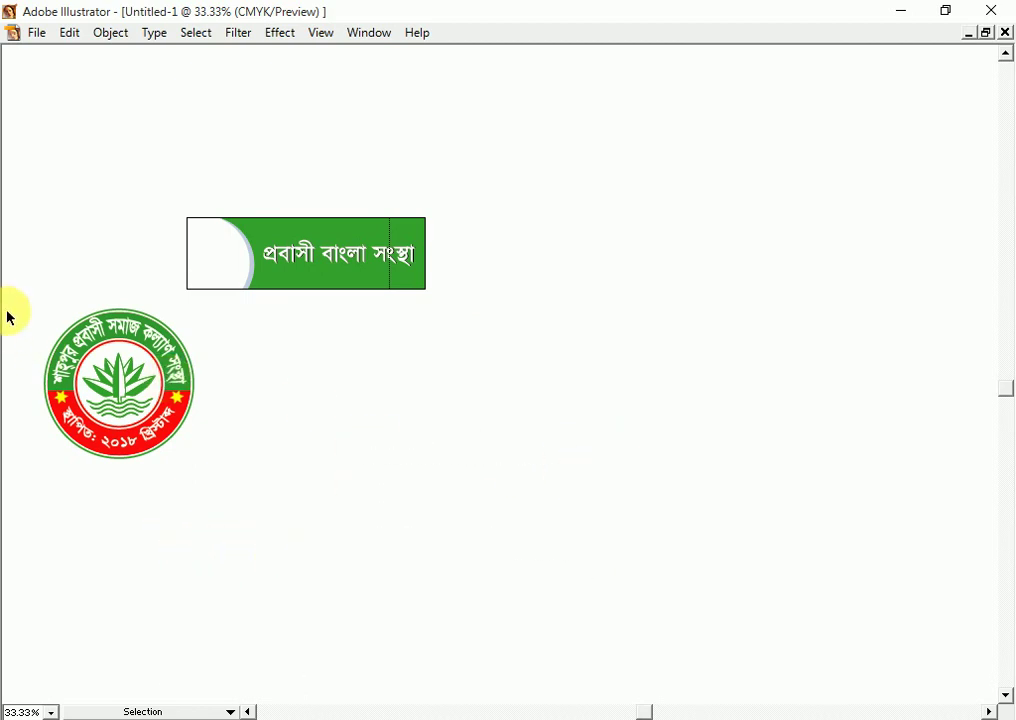
drag(11, 288, 190, 478)
- Shrink the emblem and place it on the banner's left end
key(z)
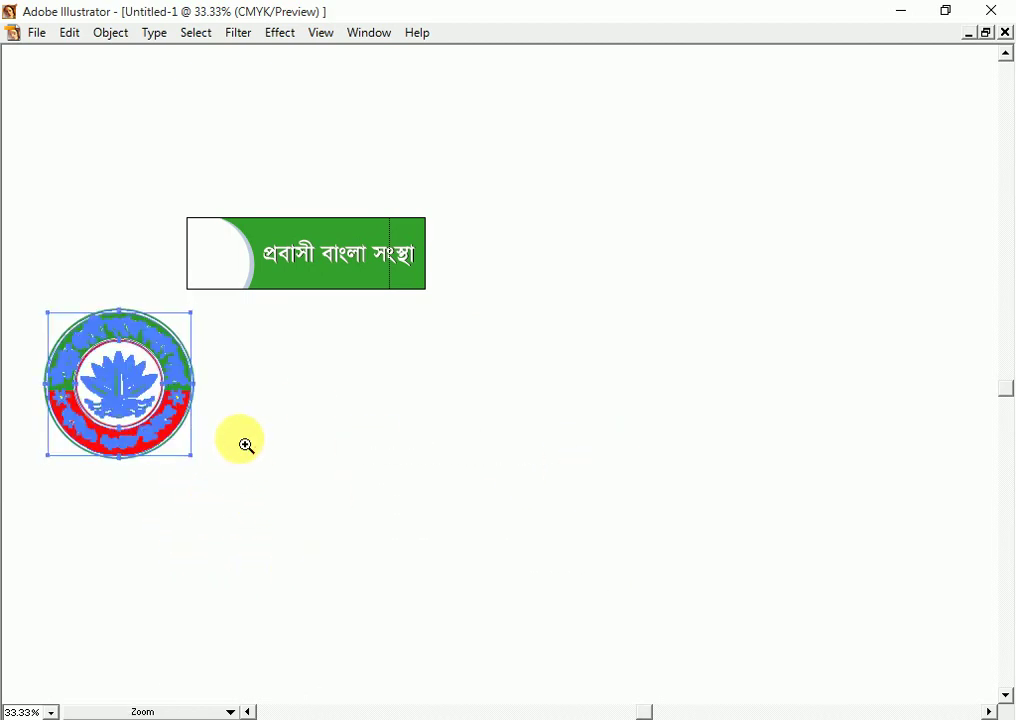
click(246, 445)
drag(517, 365, 438, 515)
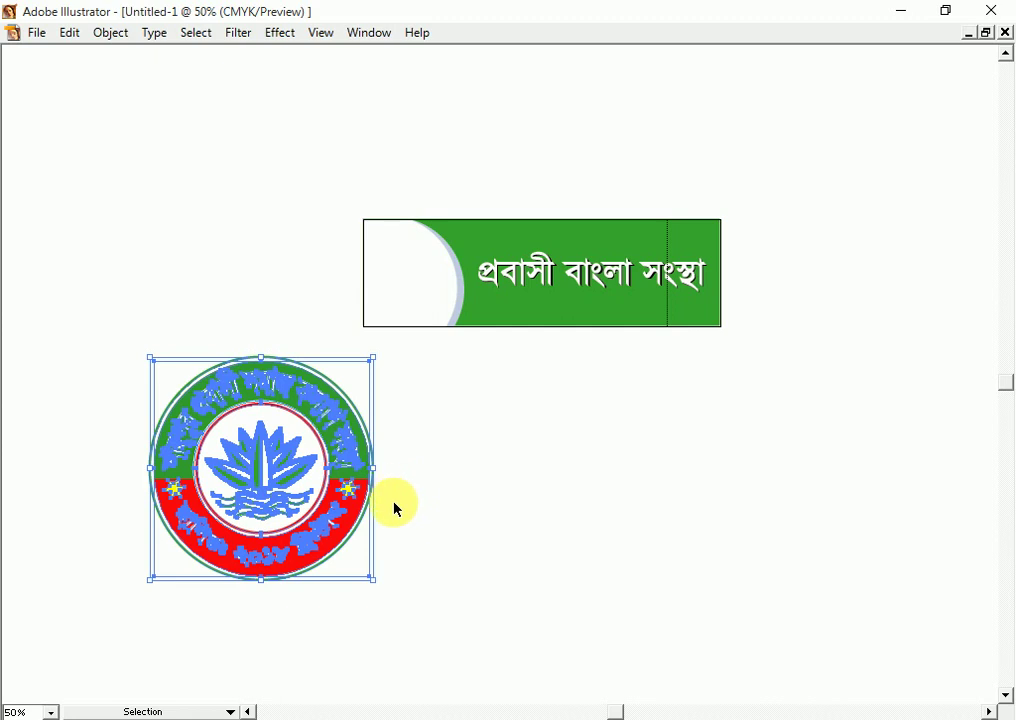
drag(372, 578, 329, 535)
drag(273, 474, 403, 305)
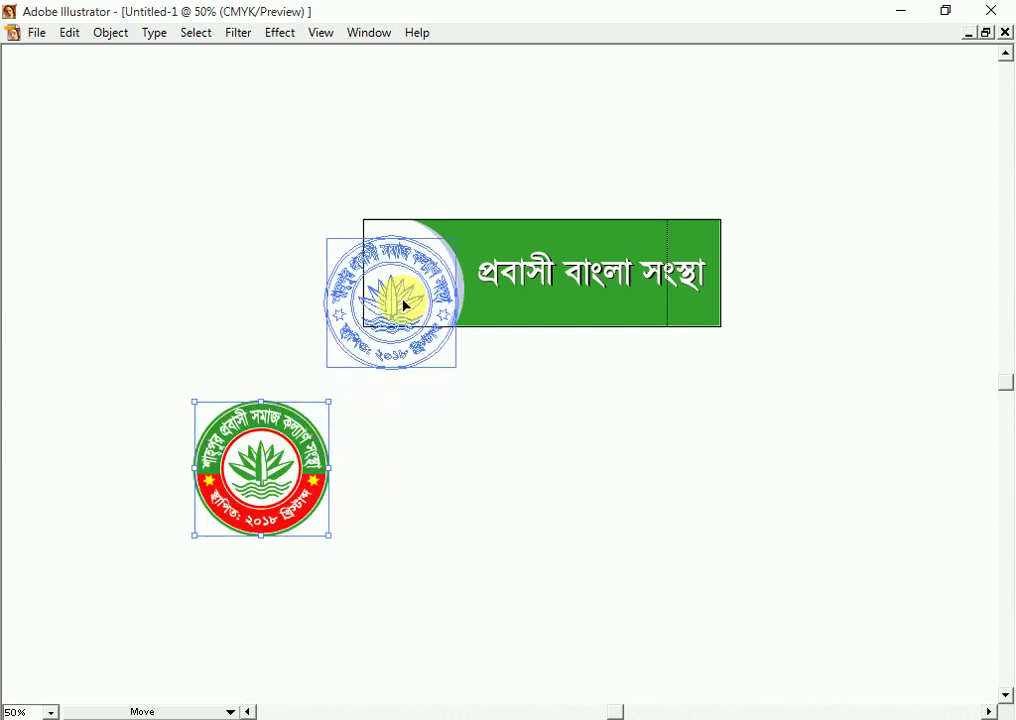
drag(458, 364, 440, 347)
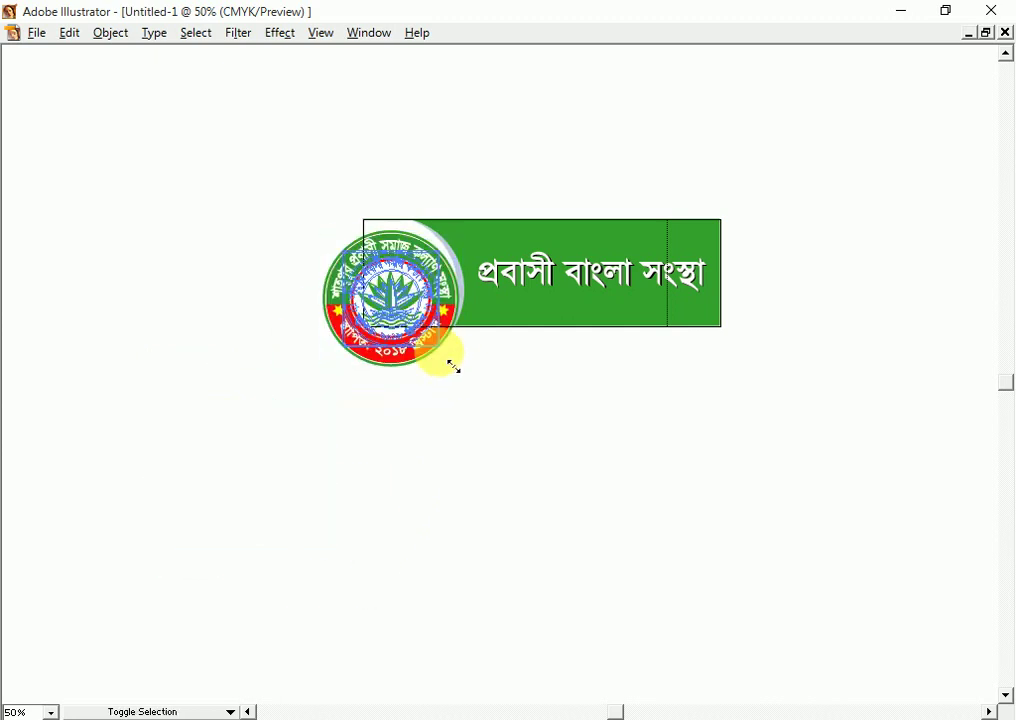
drag(402, 300, 414, 280)
- Zoom in and scale the emblem further down into the white curved area
click(431, 318)
click(397, 356)
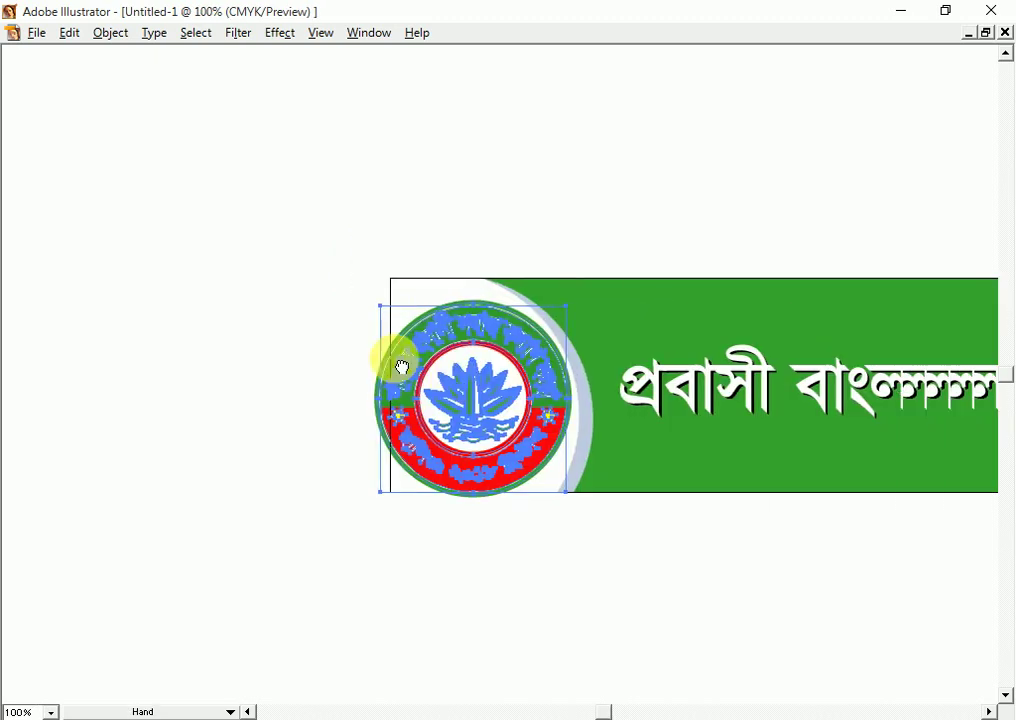
click(386, 386)
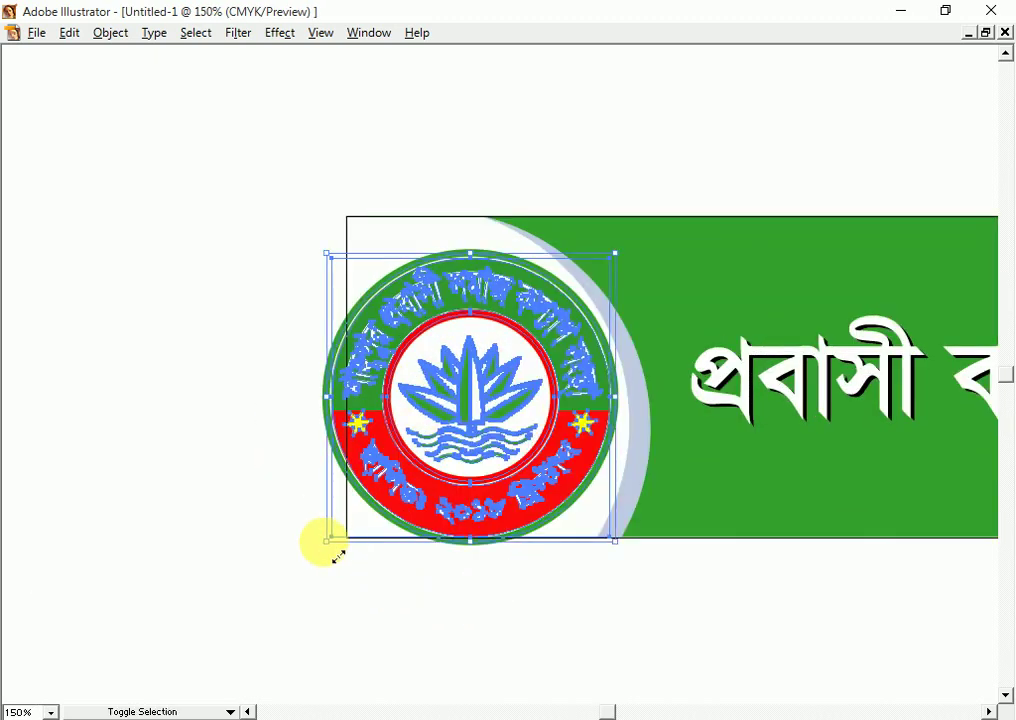
drag(330, 545, 365, 500)
drag(470, 420, 482, 410)
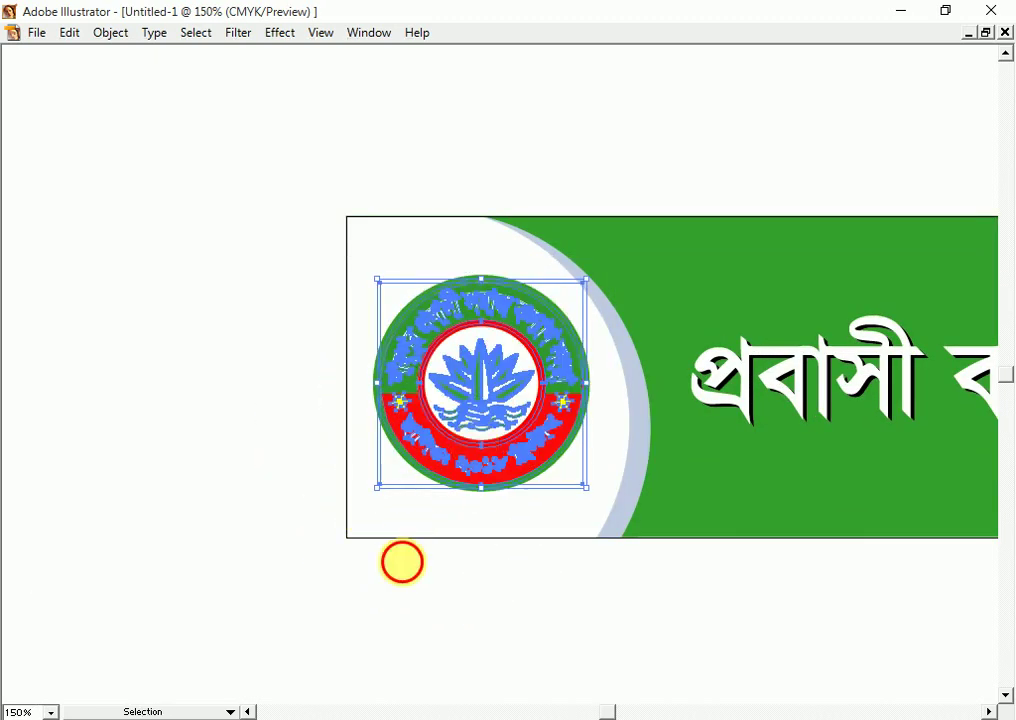
click(402, 562)
click(454, 431)
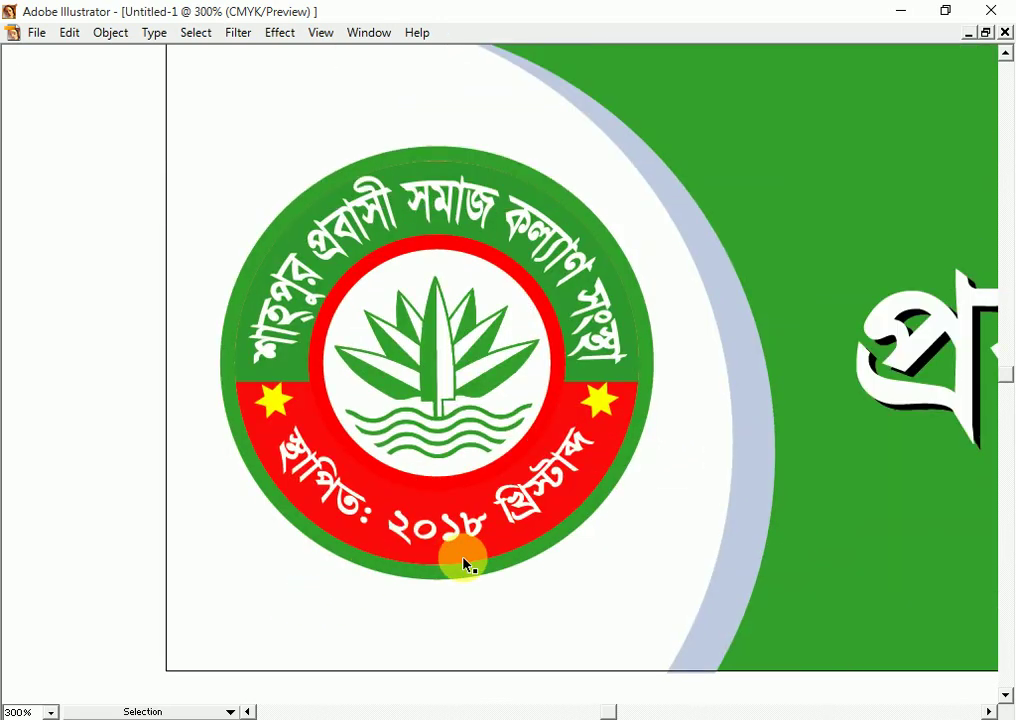
- Check the white arc and crescent shapes, then marquee-select the entire emblem
click(464, 565)
click(490, 632)
click(731, 642)
key(ctrl+shift+a)
click(785, 652)
key(ctrl+shift+a)
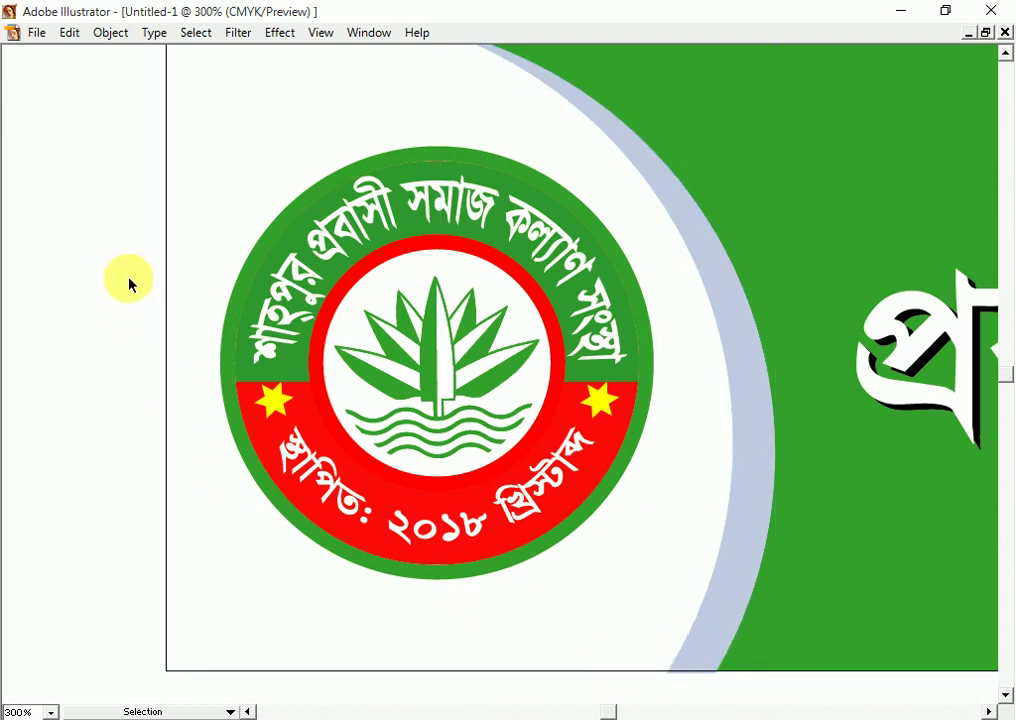
mouse_move(213, 135)
mouse_down()
mouse_move(333, 272)
mouse_move(499, 517)
mouse_up()
key(Tab)
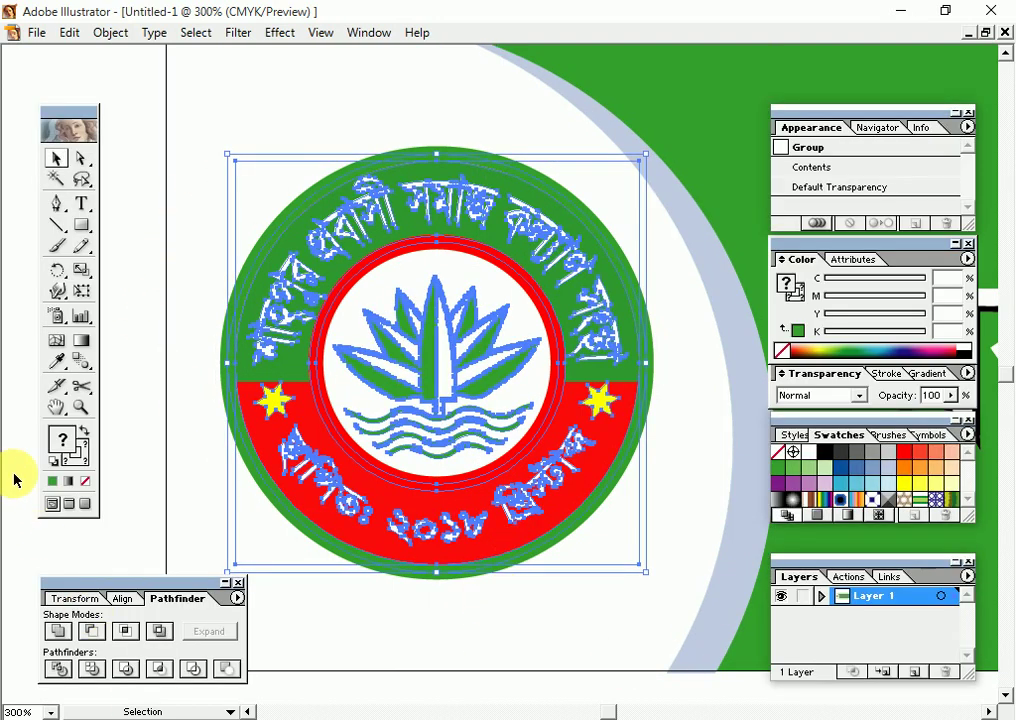
- Ungroup the emblem into separate parts
key(Tab)
key(ctrl+shift+a)
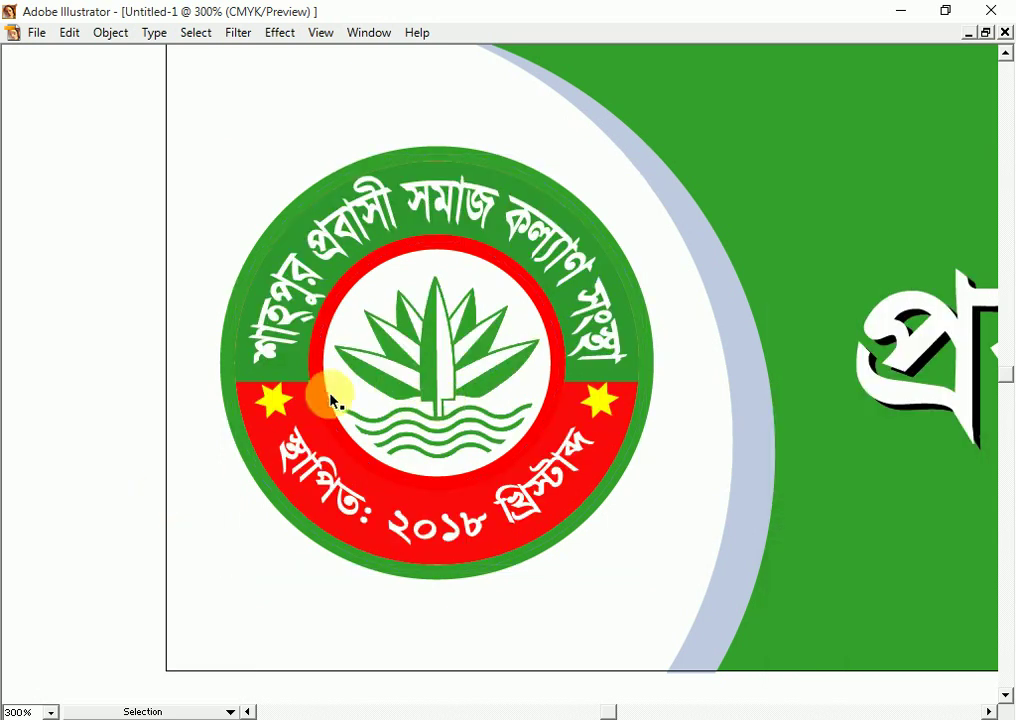
click(325, 360)
right_click(340, 366)
click(400, 420)
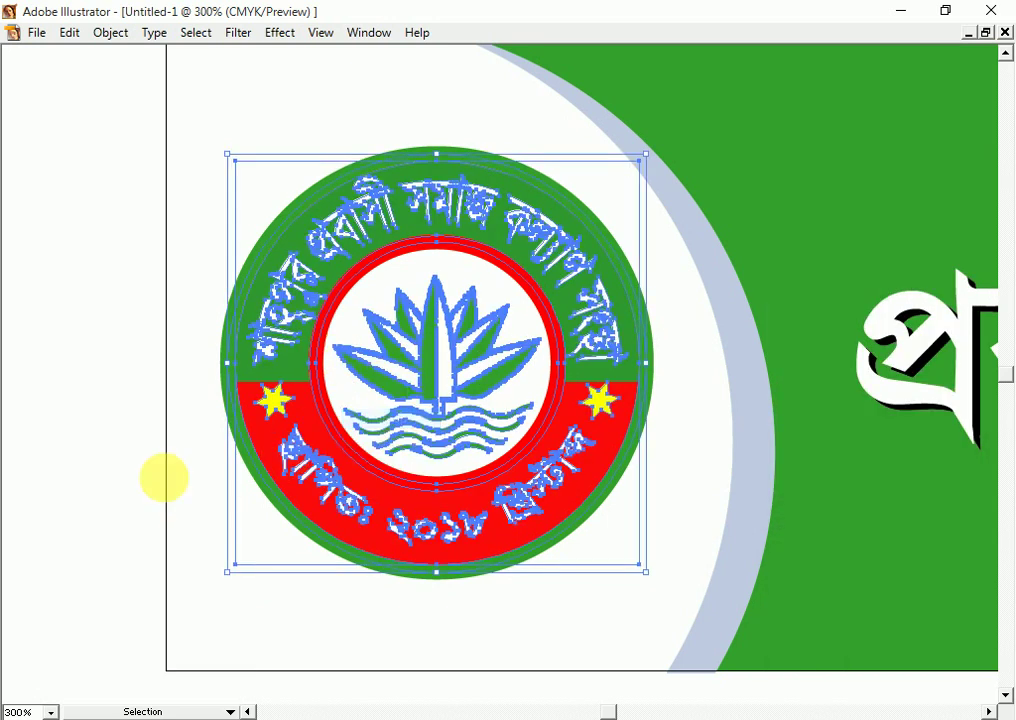
click(283, 454)
- Try moving the emblem's inner white circle, then undo the move
click(331, 409)
key(Tab)
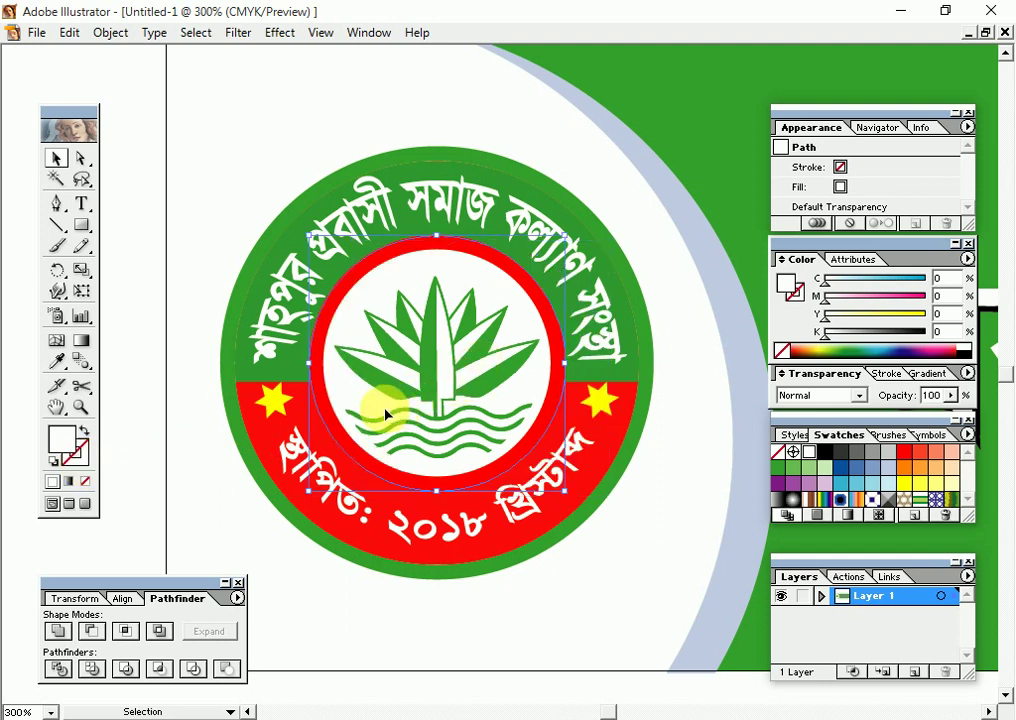
drag(336, 387, 390, 409)
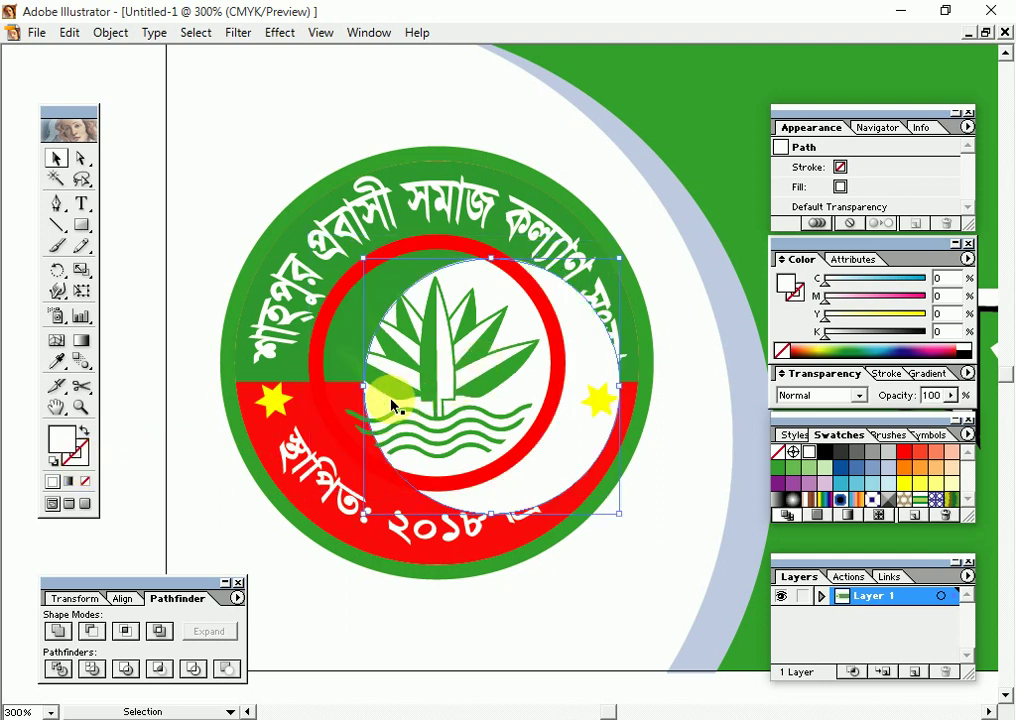
key(ctrl+z)
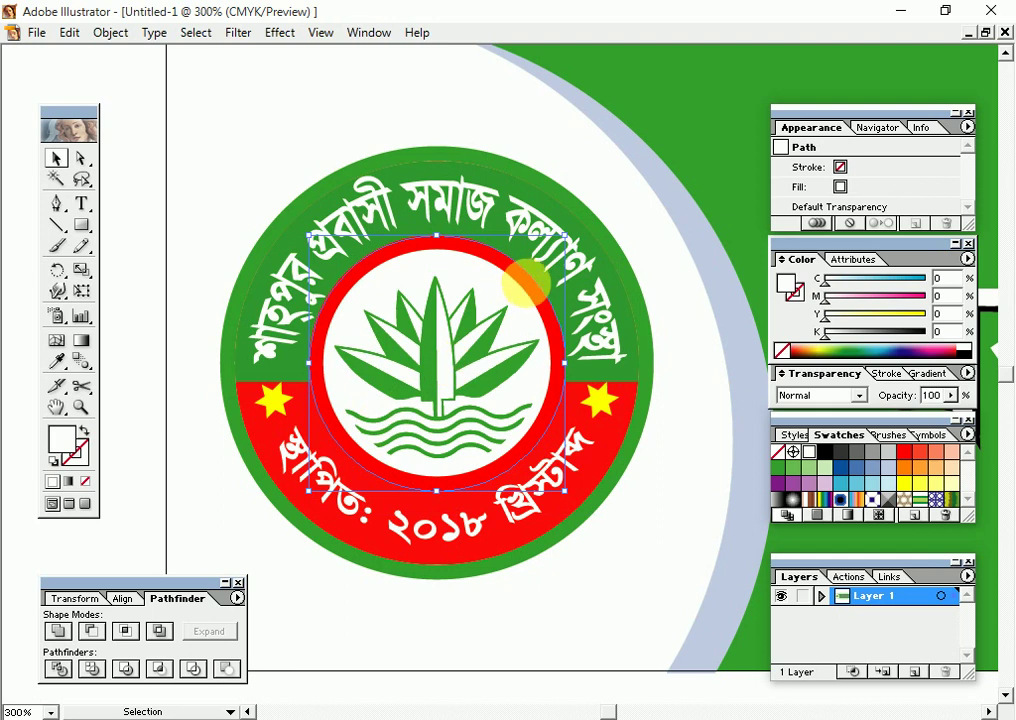
- Give the red ring around the lotus a 3 pt stroke weight
click(524, 283)
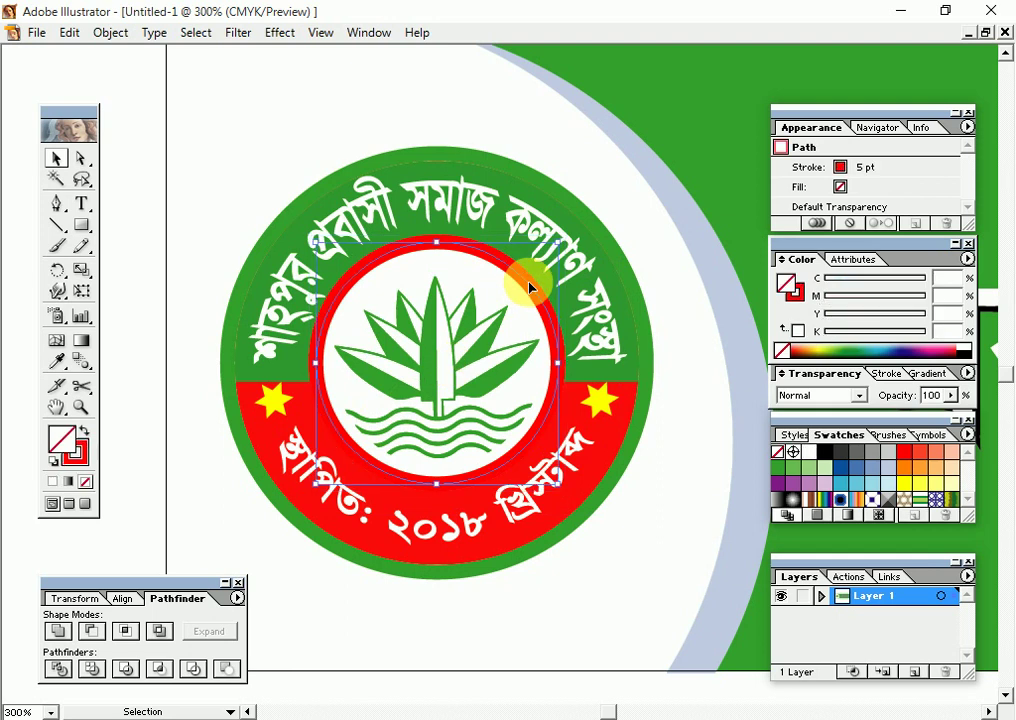
click(84, 461)
click(885, 374)
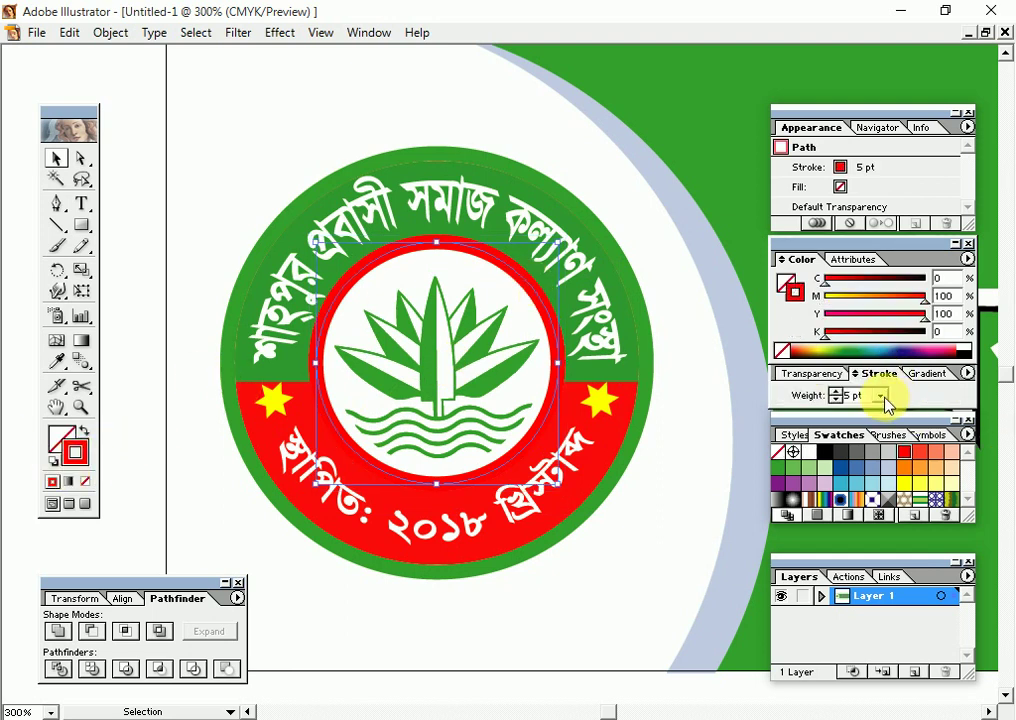
click(881, 396)
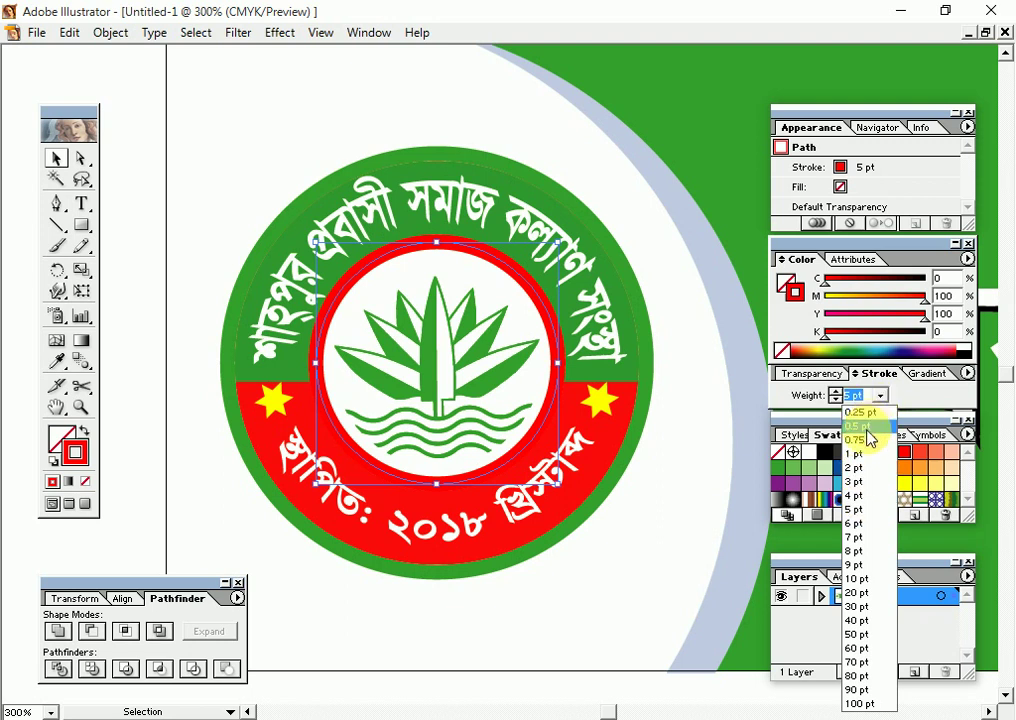
click(858, 483)
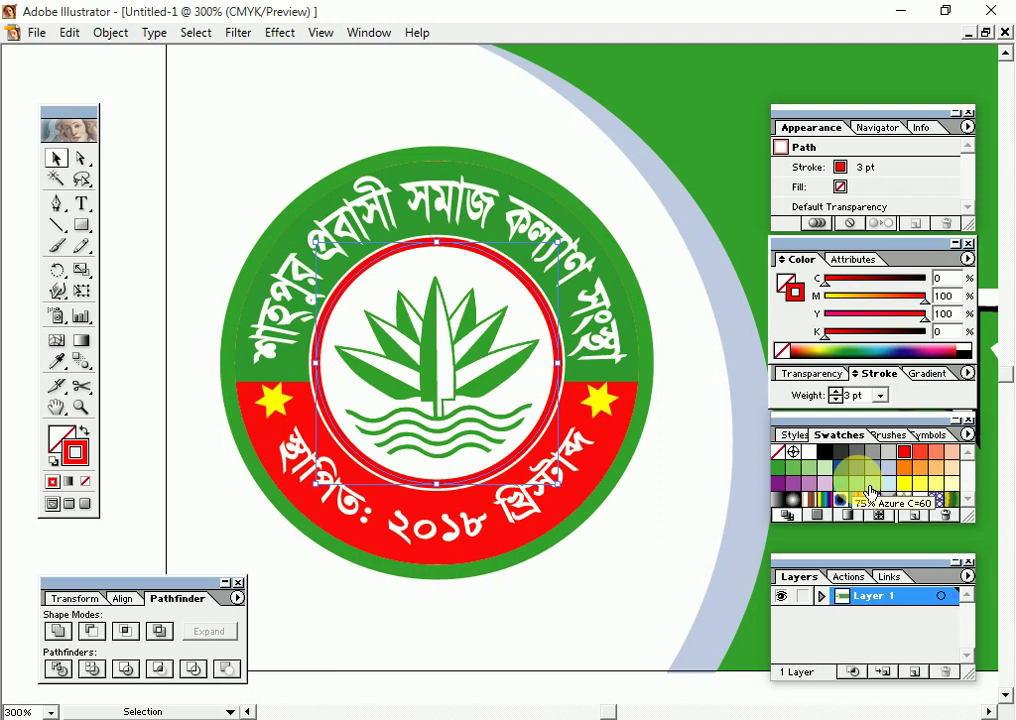
click(650, 392)
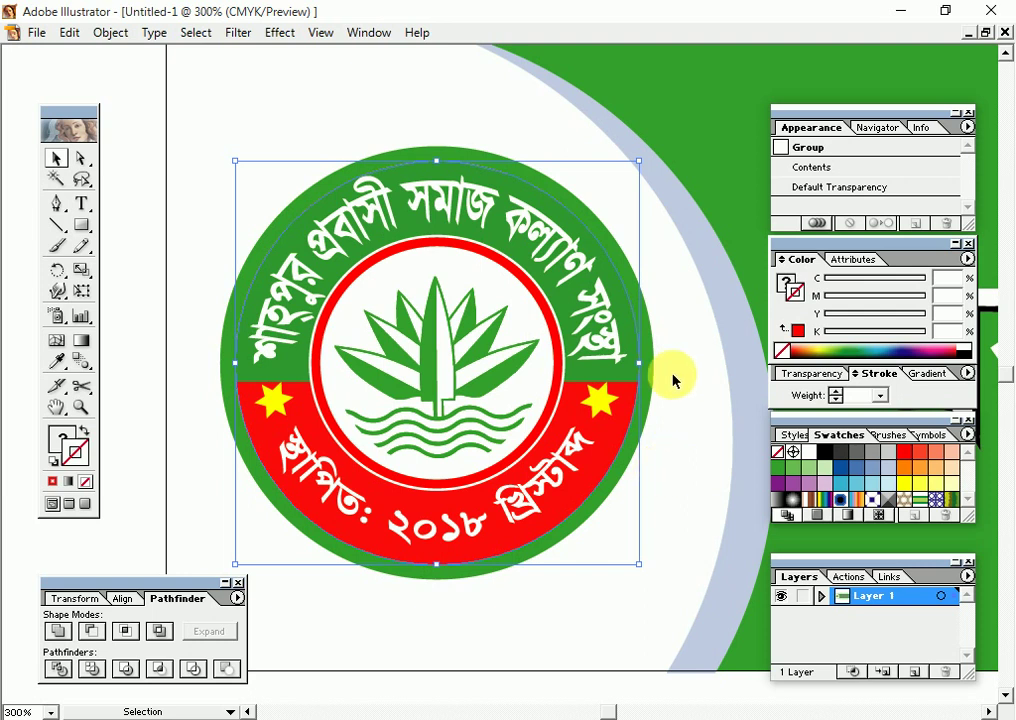
- Set the outer green ring's stroke weight to 2 pt
click(648, 350)
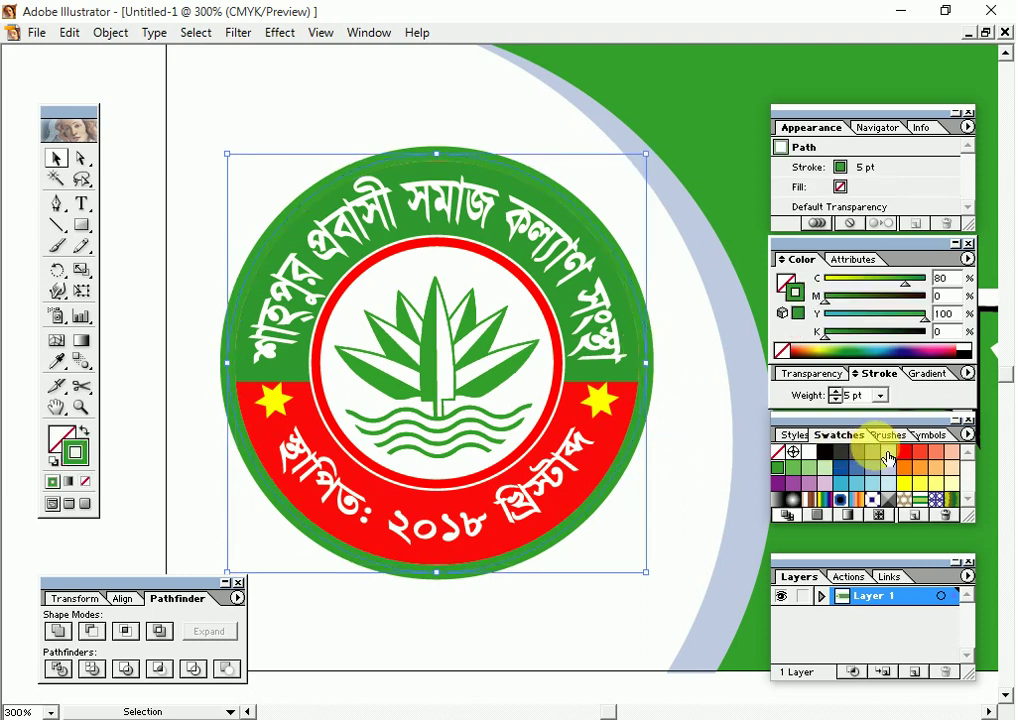
click(880, 395)
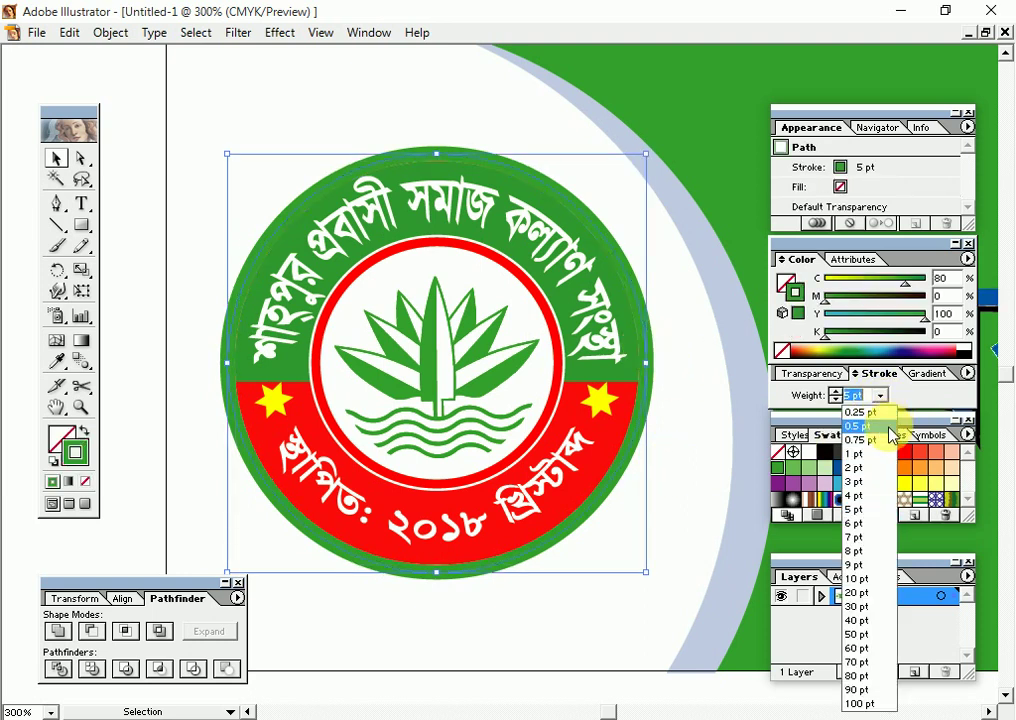
click(856, 481)
click(150, 470)
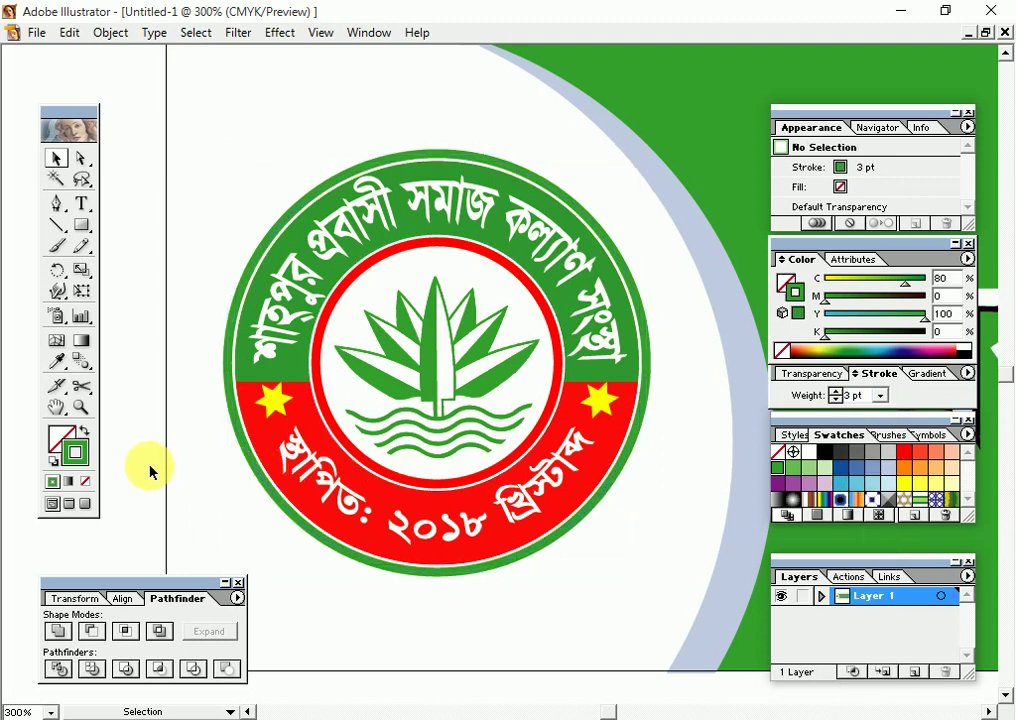
click(652, 365)
click(880, 395)
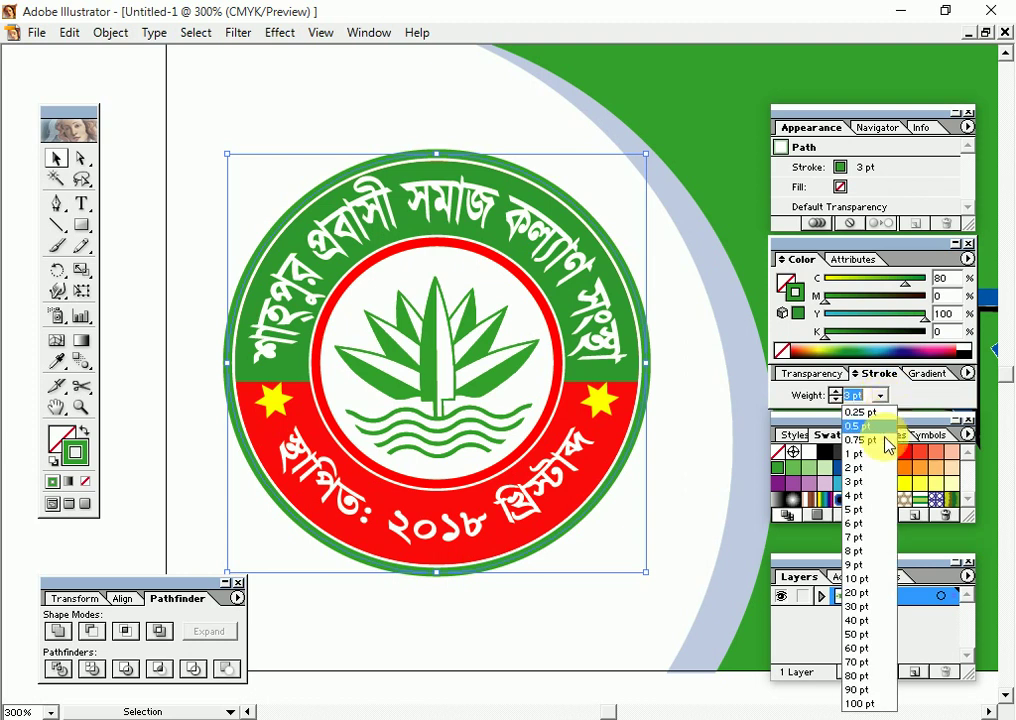
click(858, 467)
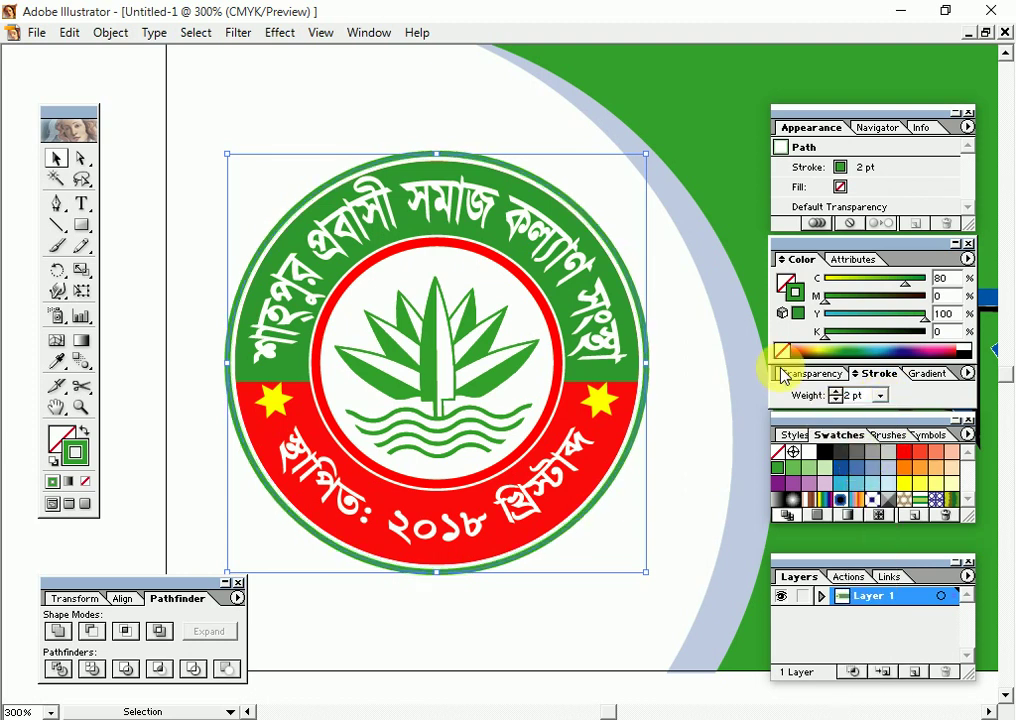
- Set the inner red ring's stroke weight to 2 pt
click(563, 362)
click(880, 395)
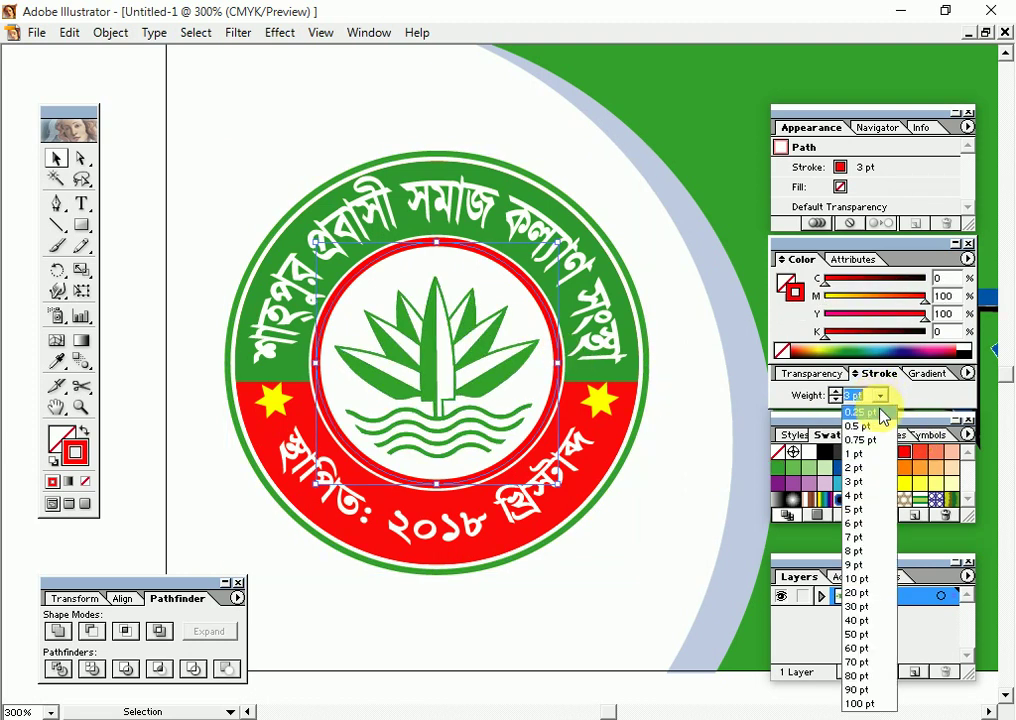
click(866, 474)
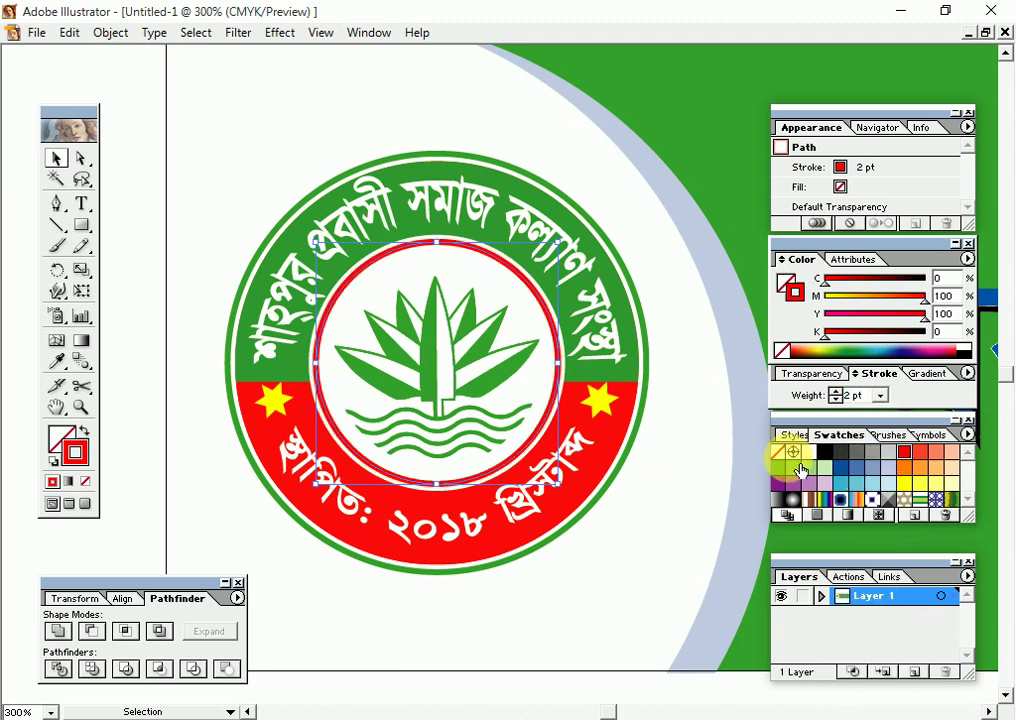
click(252, 454)
click(141, 458)
key(Tab)
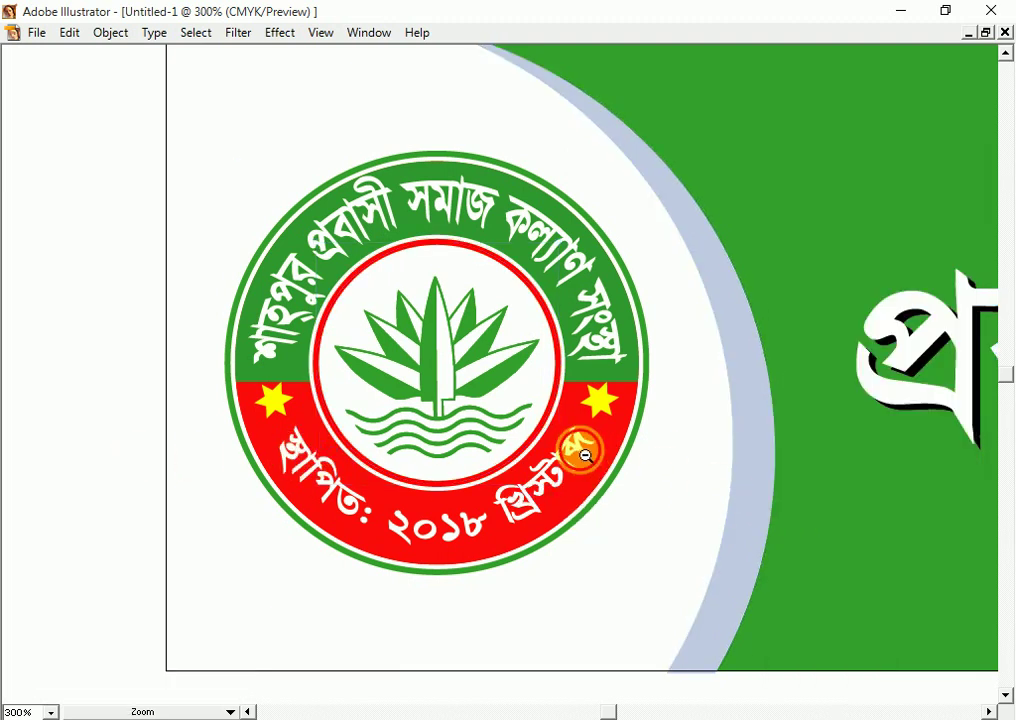
- Zoom out and pan to frame the whole banner, undoing an accidental title duplicate
ctrl+alt+click(581, 450)
mouse_move(483, 468)
mouse_down()
mouse_move(453, 472)
mouse_move(166, 229)
mouse_up()
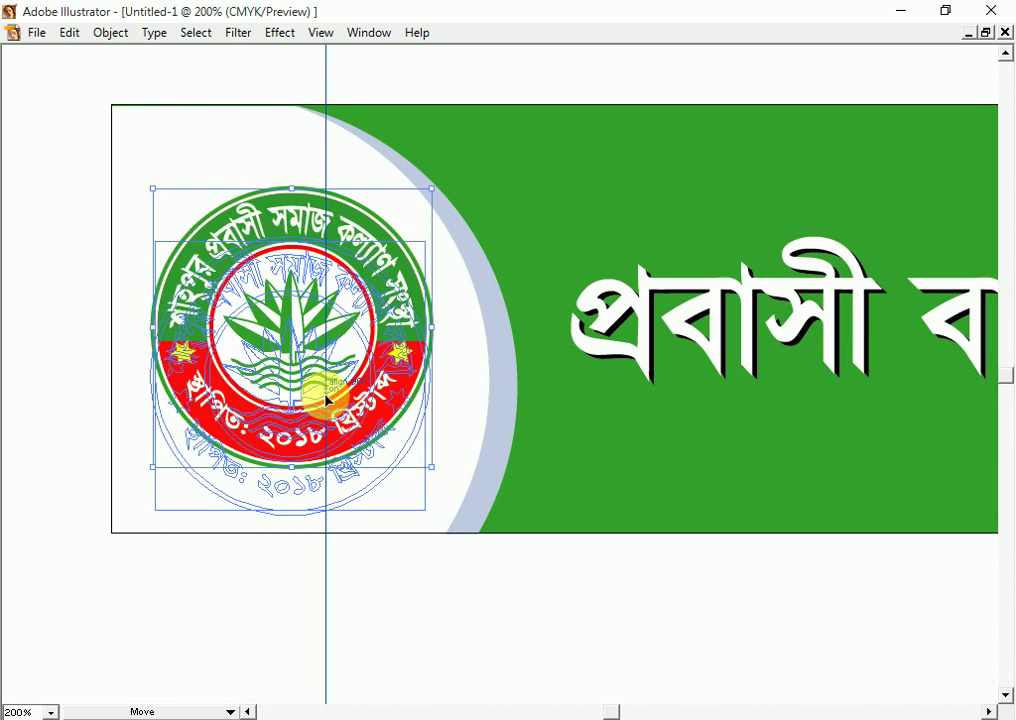
drag(317, 347, 319, 358)
ctrl+alt+click(361, 532)
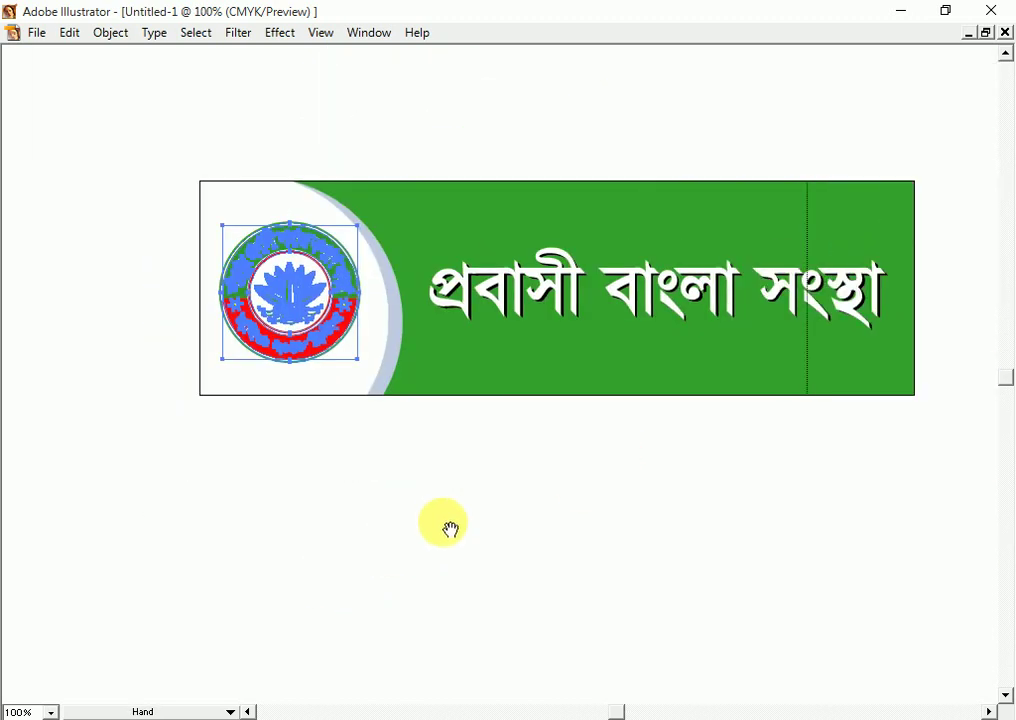
drag(449, 529, 424, 569)
drag(450, 310, 456, 355)
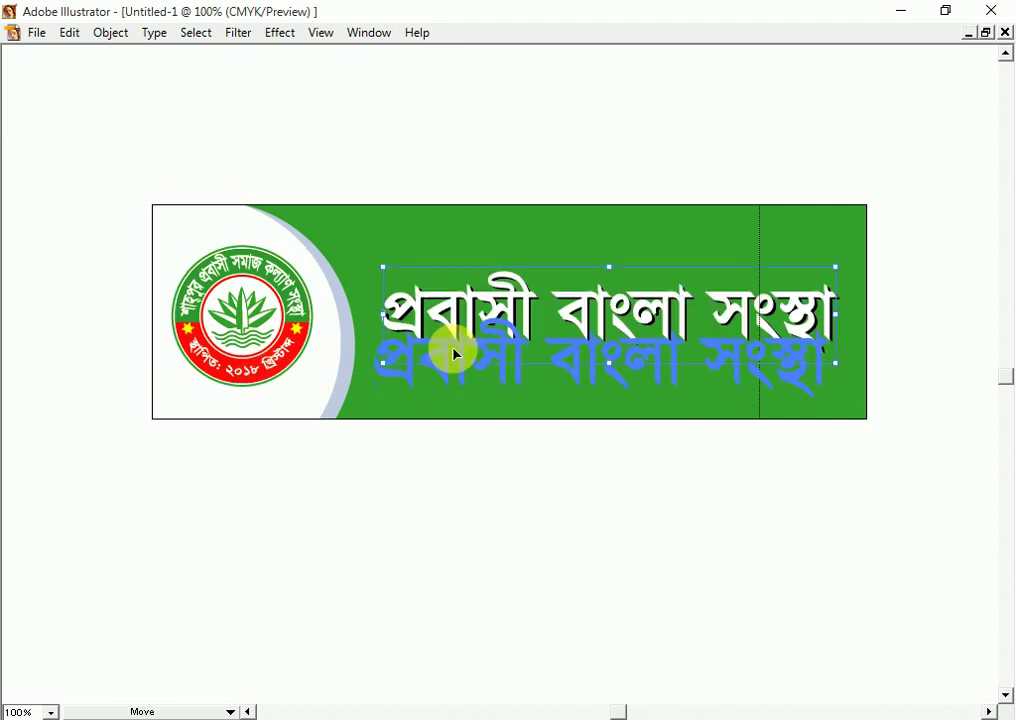
key(ctrl+z)
click(573, 587)
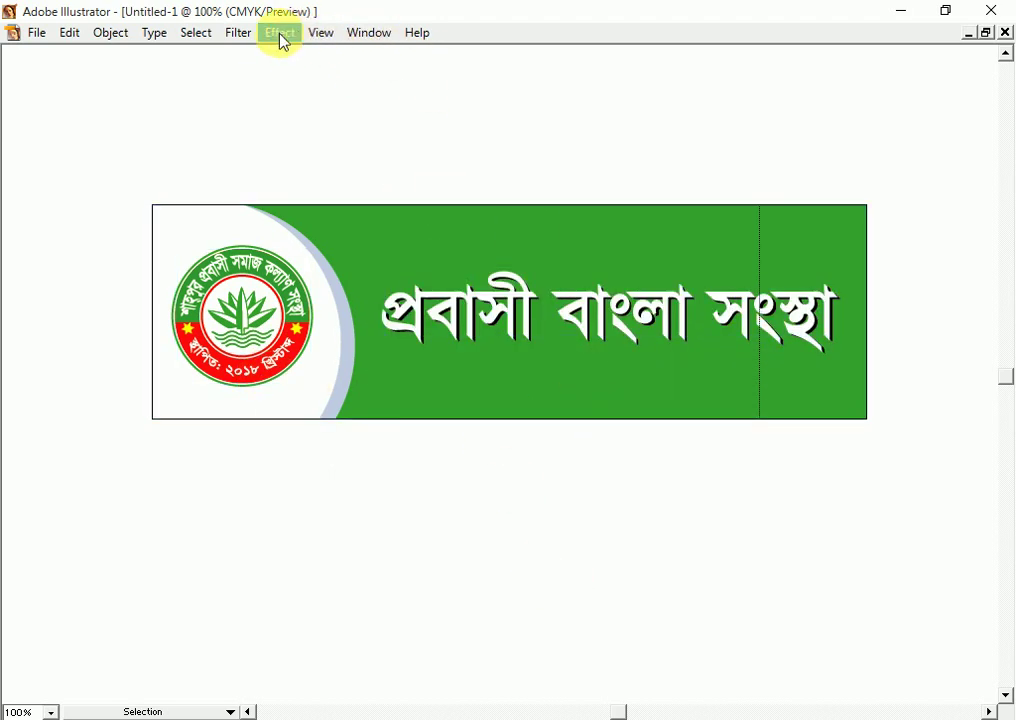
- Show the artboard border and hide the dotted page-tiling line from the View menu
click(323, 37)
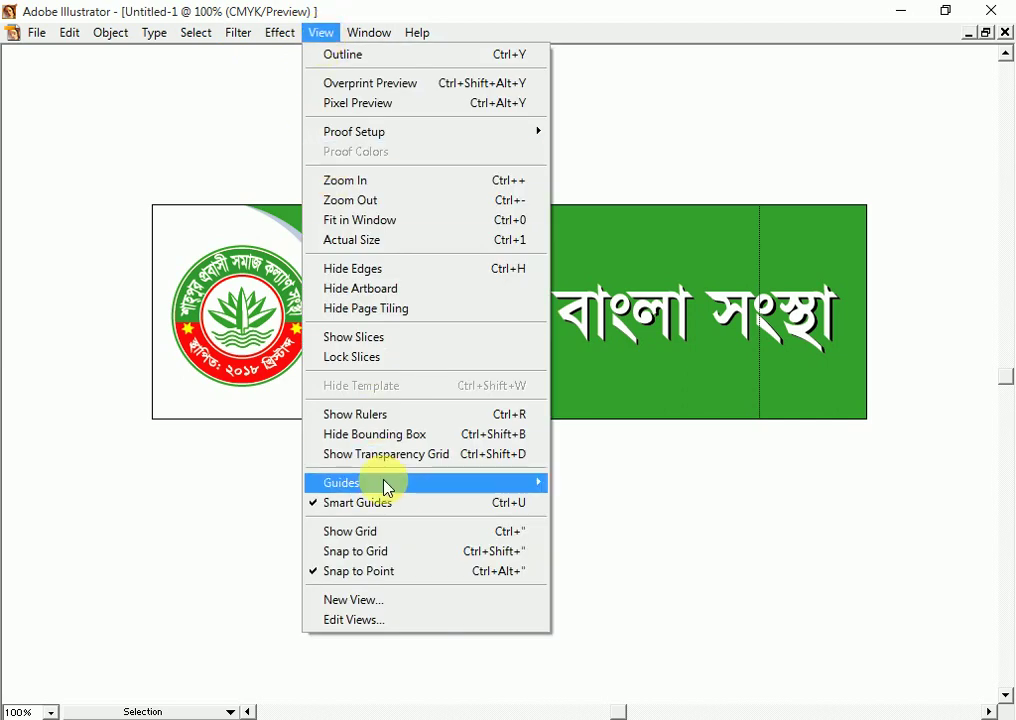
click(376, 298)
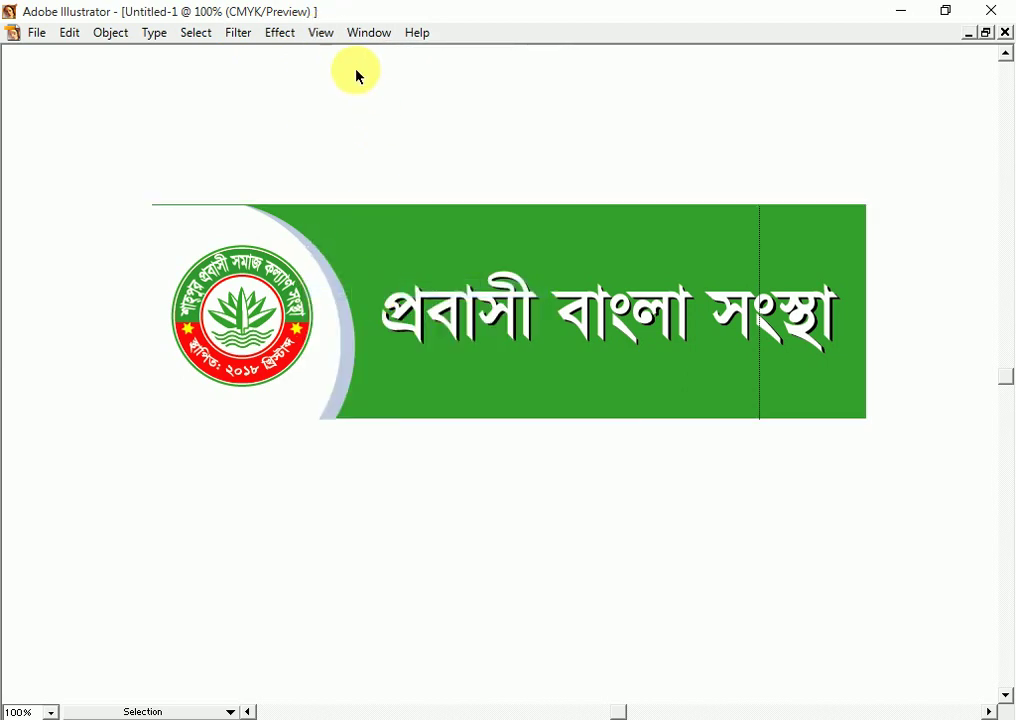
key(ctrl+h)
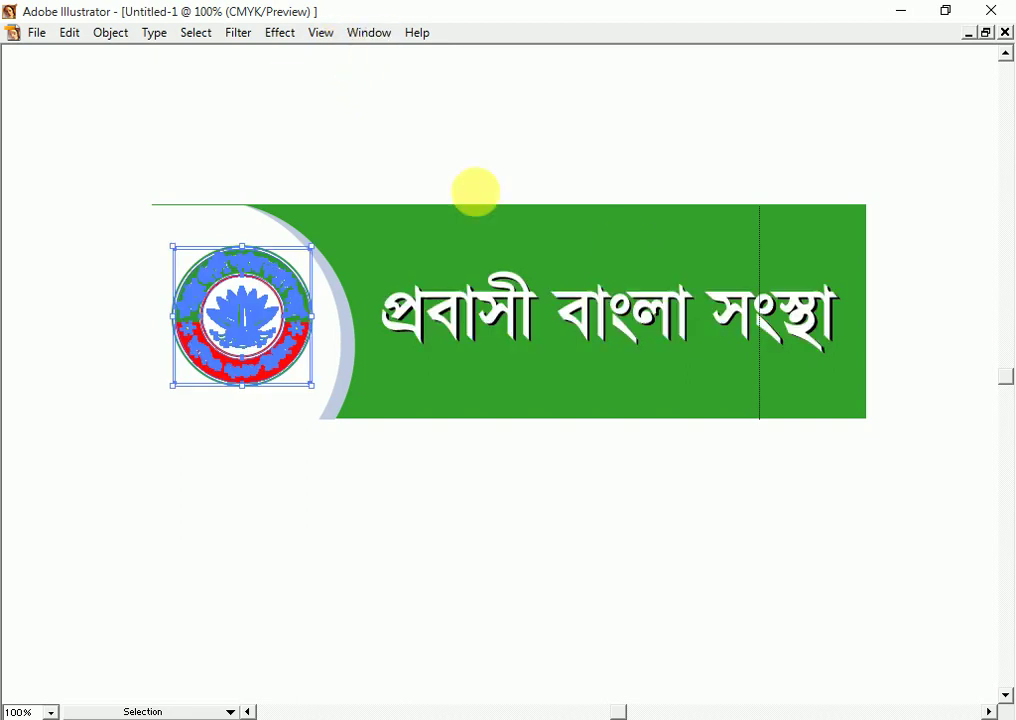
click(320, 33)
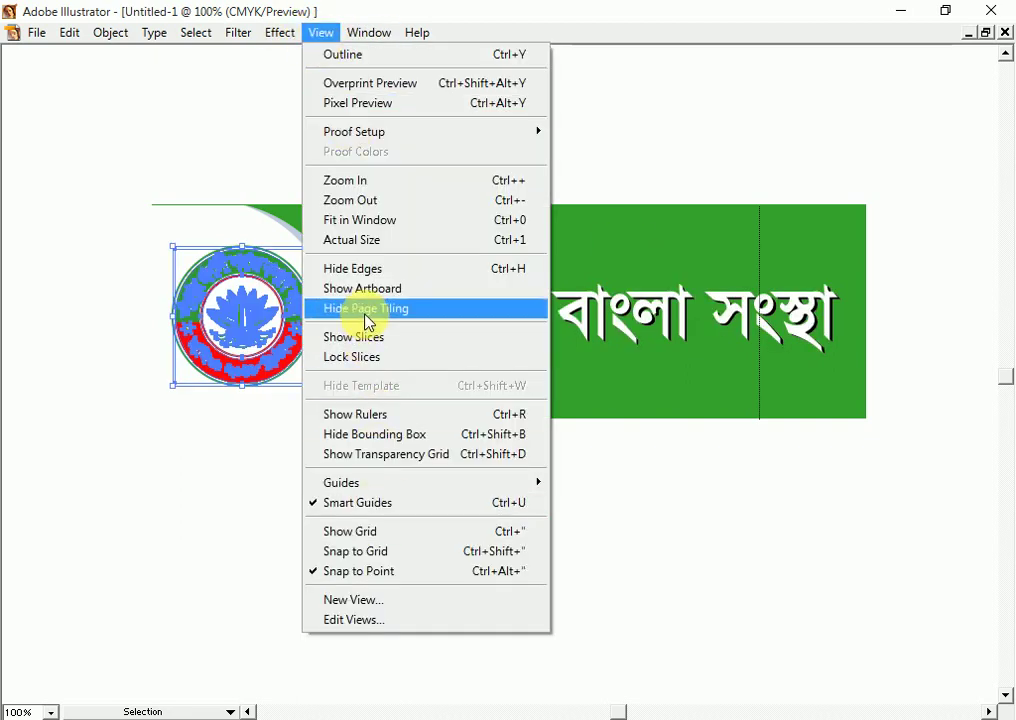
click(364, 294)
click(354, 40)
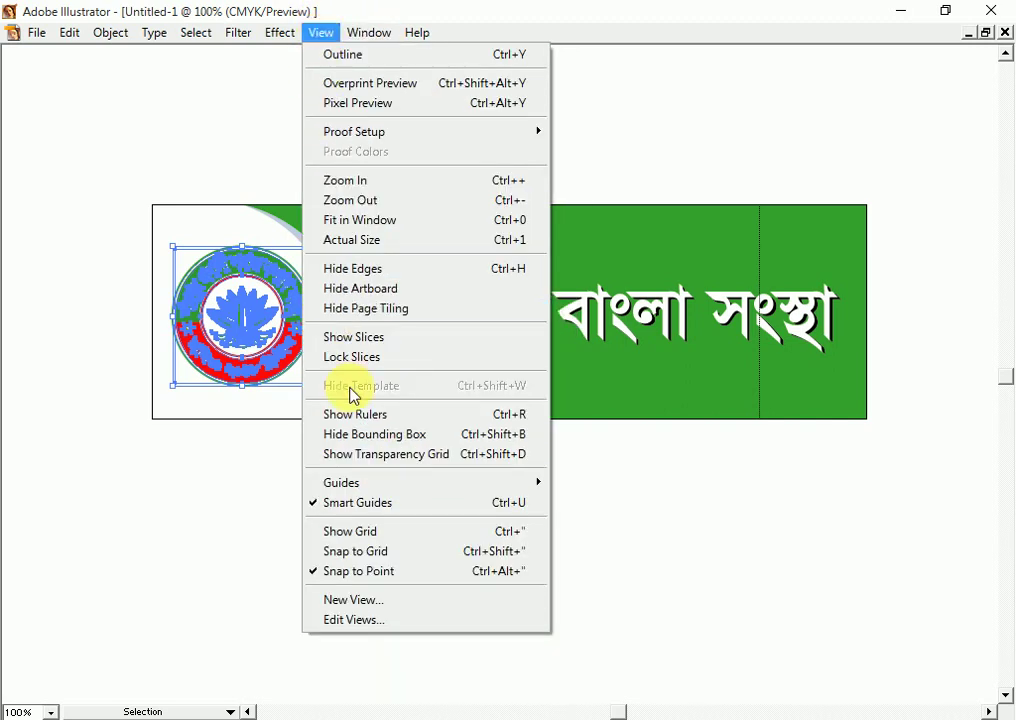
click(355, 312)
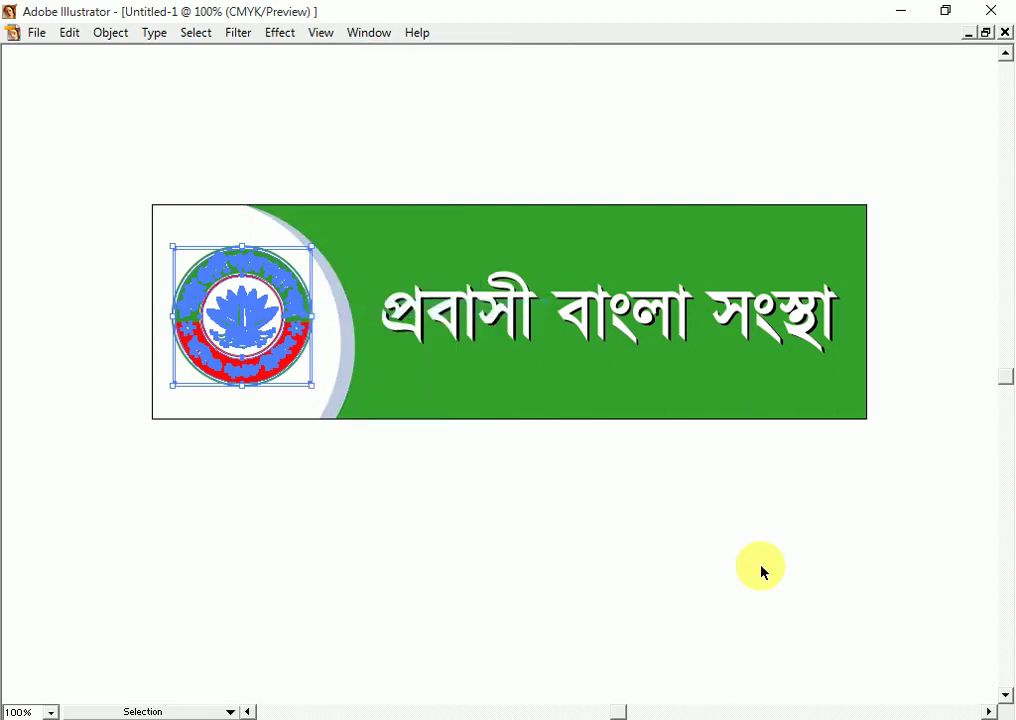
click(900, 633)
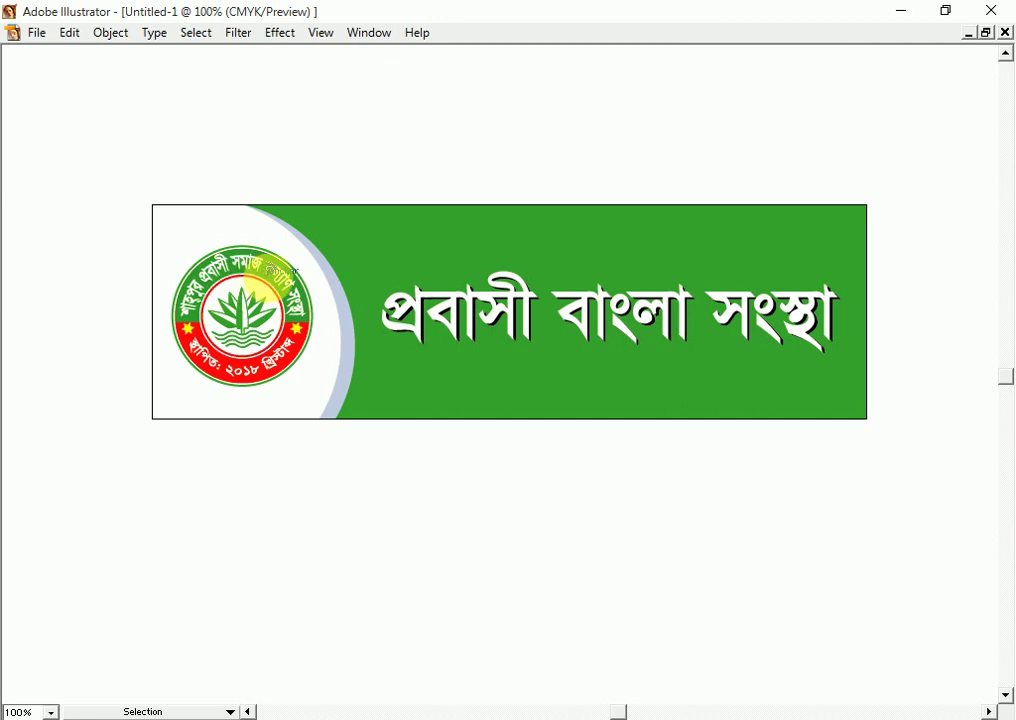
- Separate the white title from its old black shadow copy and delete the shadow
key(z)
click(675, 437)
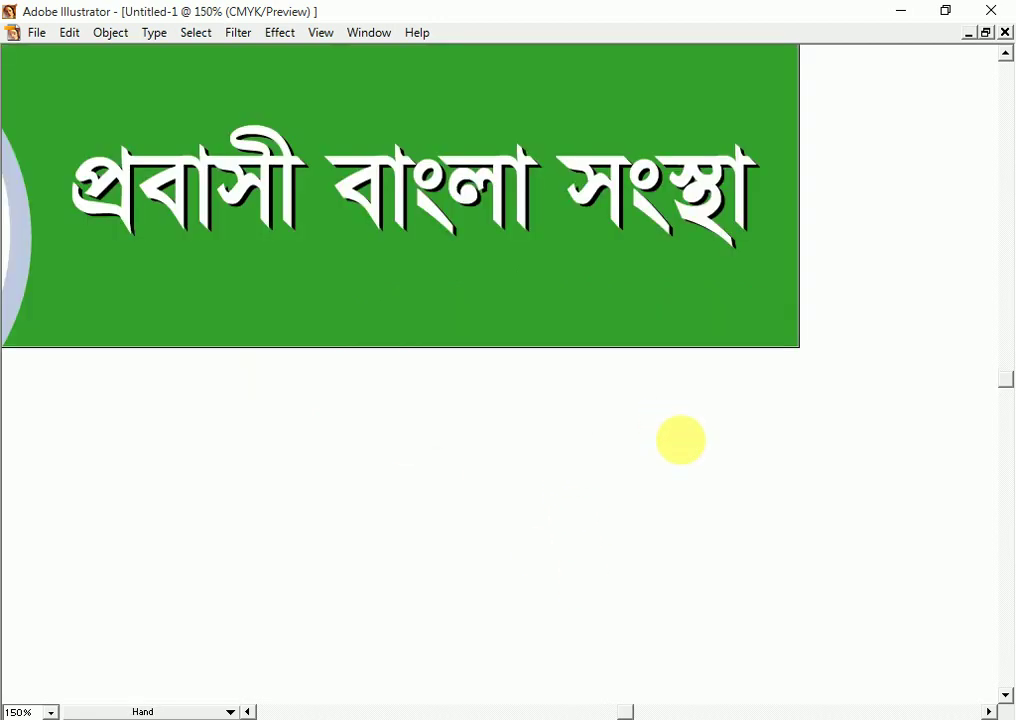
drag(680, 438, 810, 503)
key(ctrl+minus)
click(569, 335)
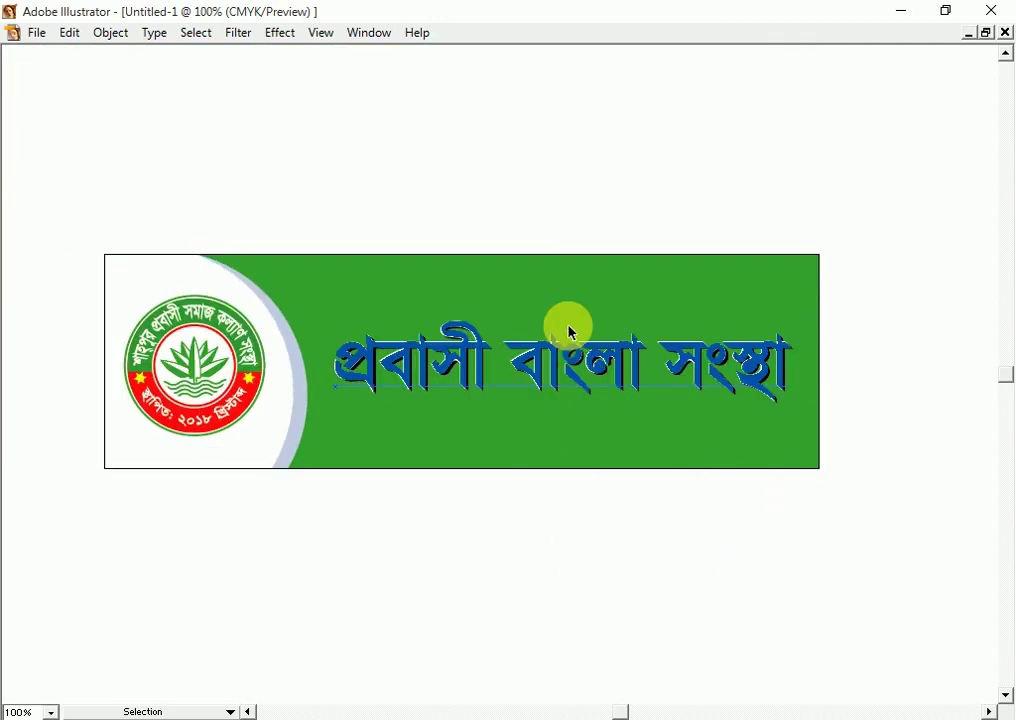
double_click(565, 345)
key(Escape)
mouse_move(549, 376)
mouse_down()
mouse_move(549, 277)
mouse_move(556, 365)
mouse_move(660, 386)
mouse_move(642, 386)
mouse_up()
click(571, 363)
key(Delete)
- Replace the title's middle word with 'সমাজ কল্যাণ' and shrink the title to fit the banner
click(556, 250)
double_click(512, 386)
text(স)
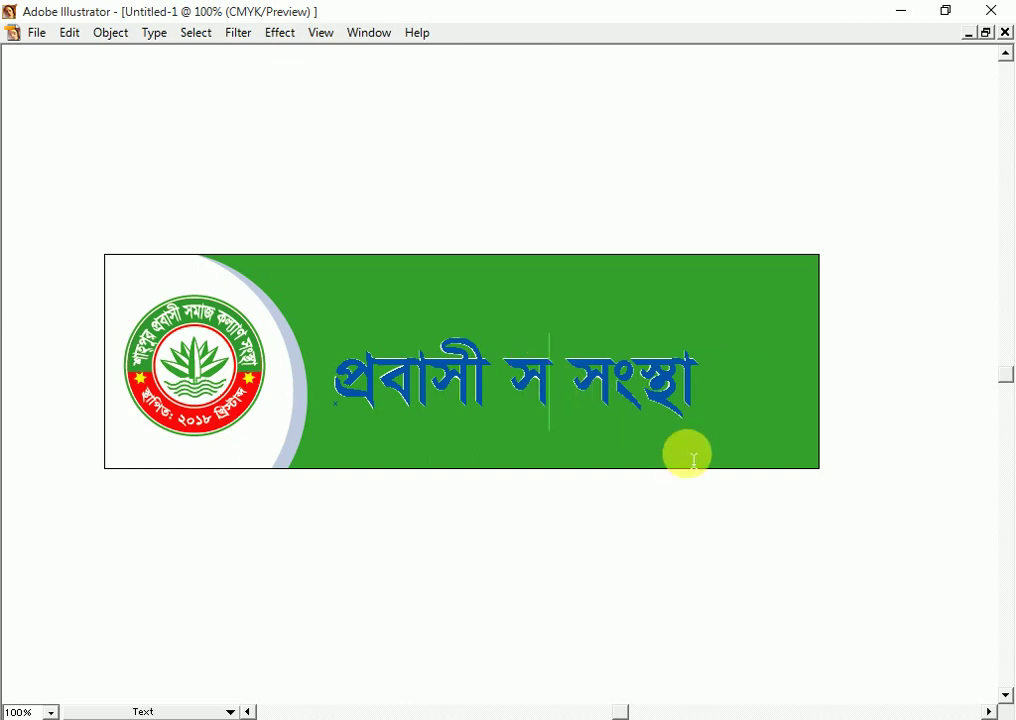
text(মাজ কল্য)
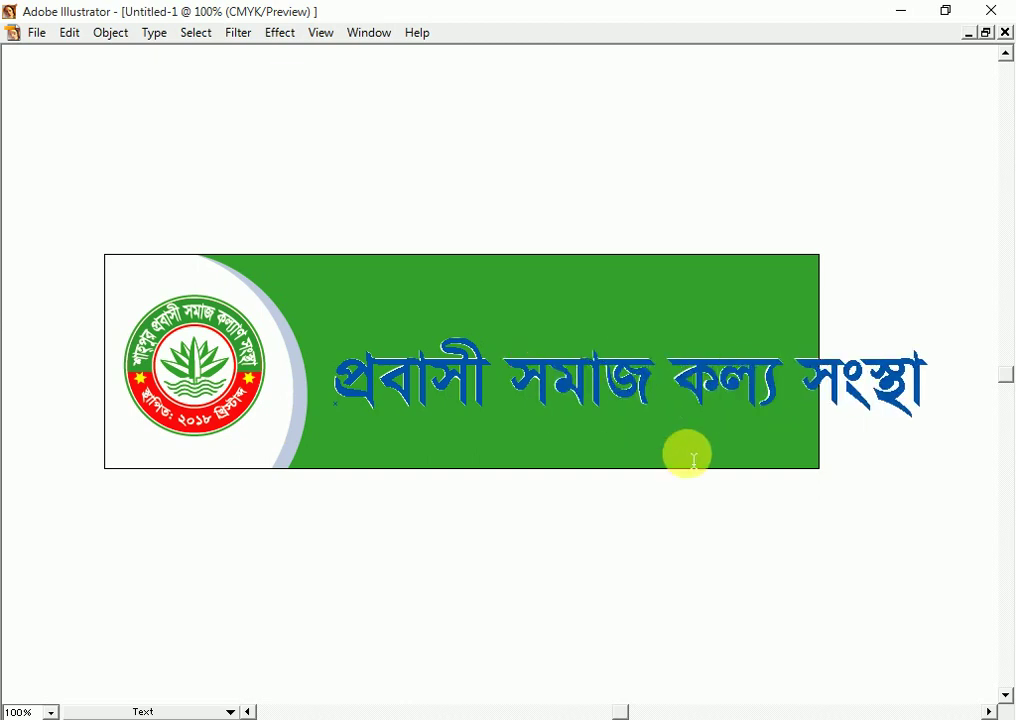
text(াণ)
key(Escape)
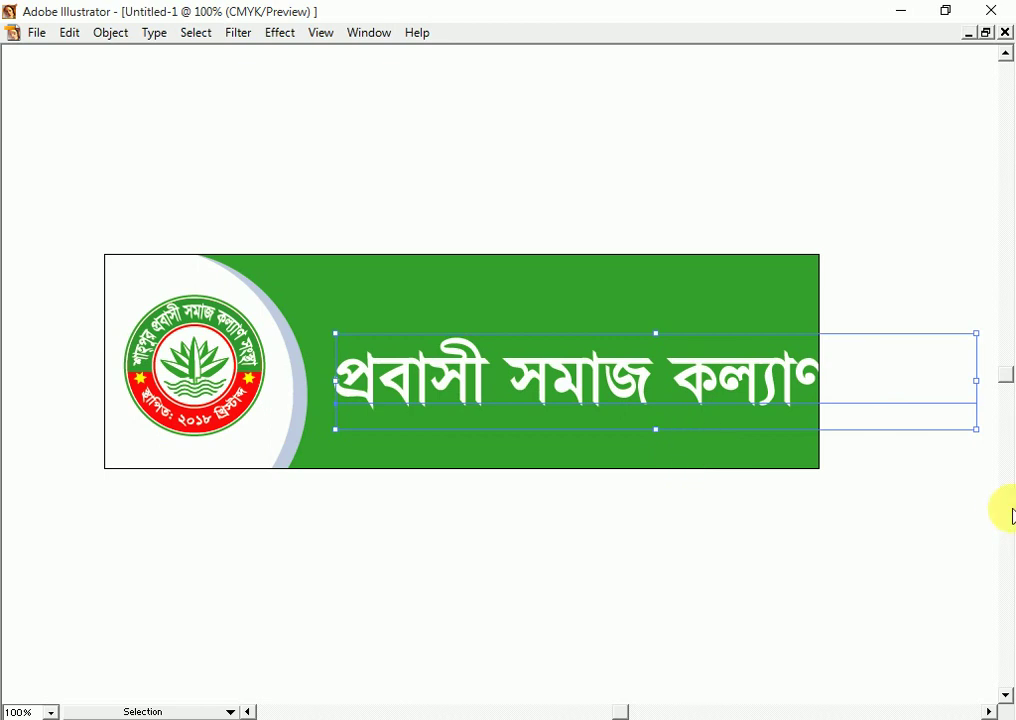
drag(977, 430, 871, 415)
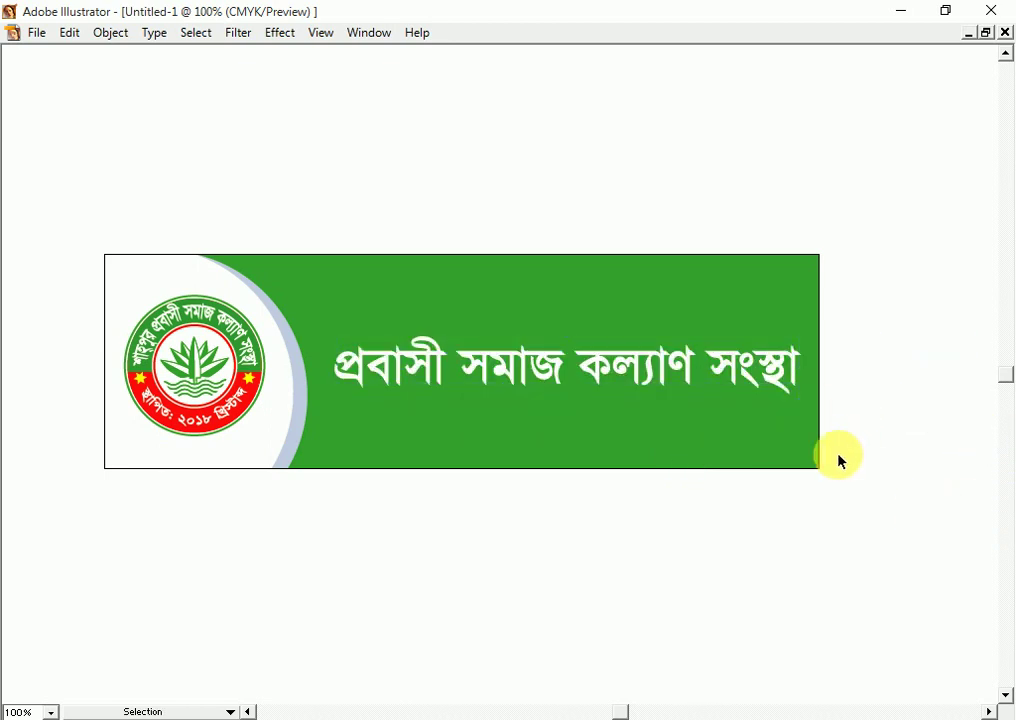
- Nudge the title slightly higher and drag out a slightly offset duplicate
click(680, 369)
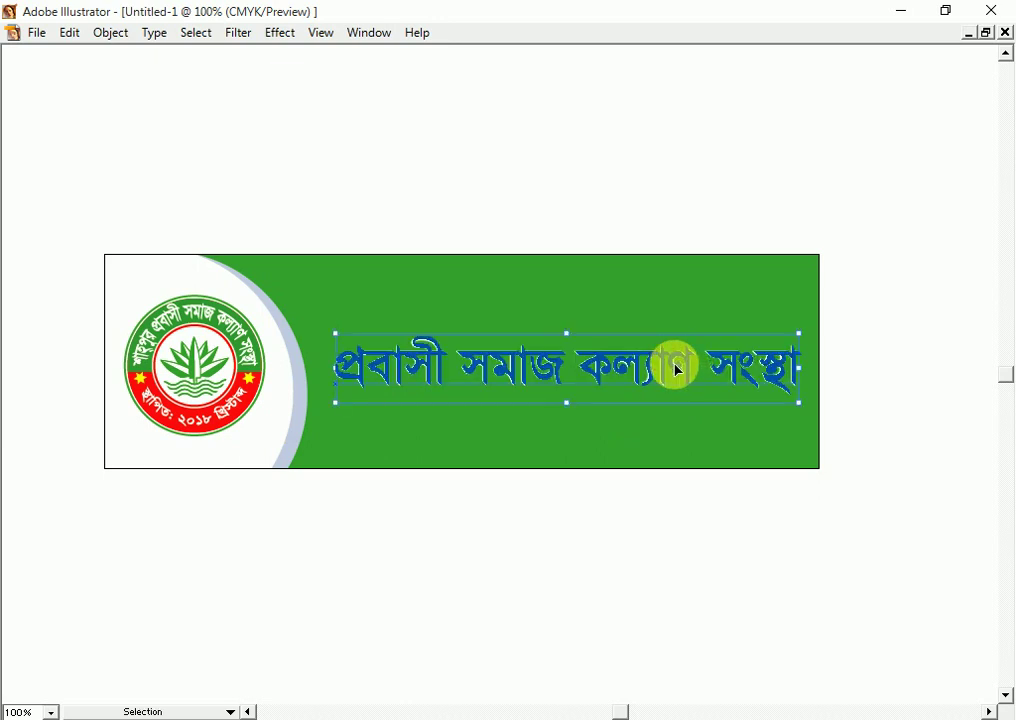
click(819, 494)
ctrl+alt+click(655, 472)
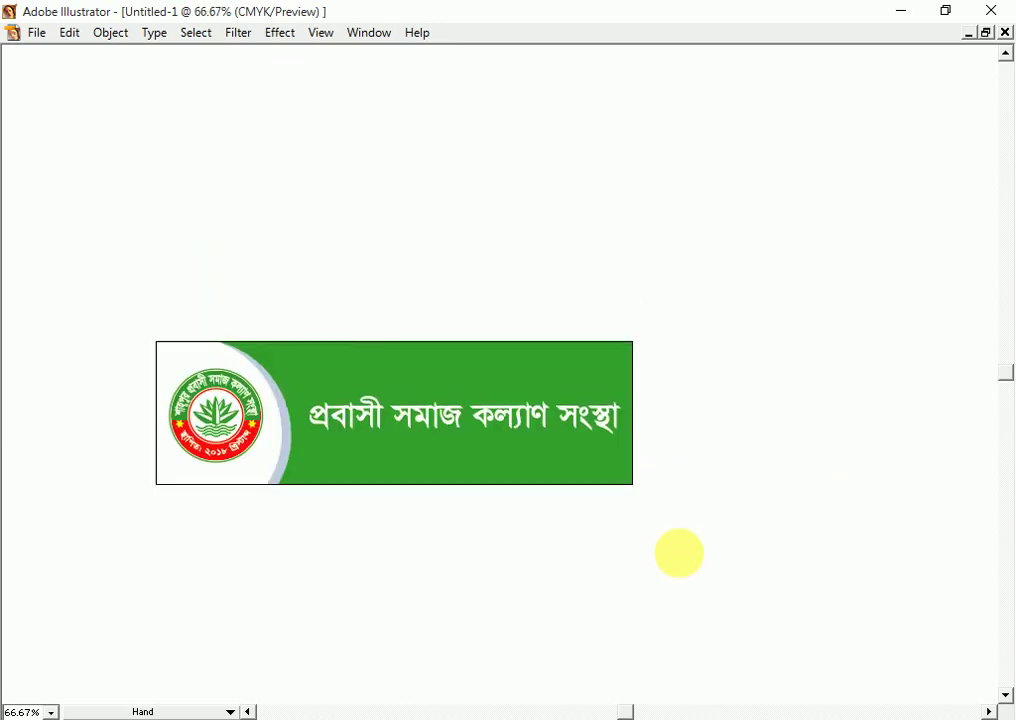
ctrl+click(635, 487)
drag(487, 401, 698, 494)
ctrl+click(655, 388)
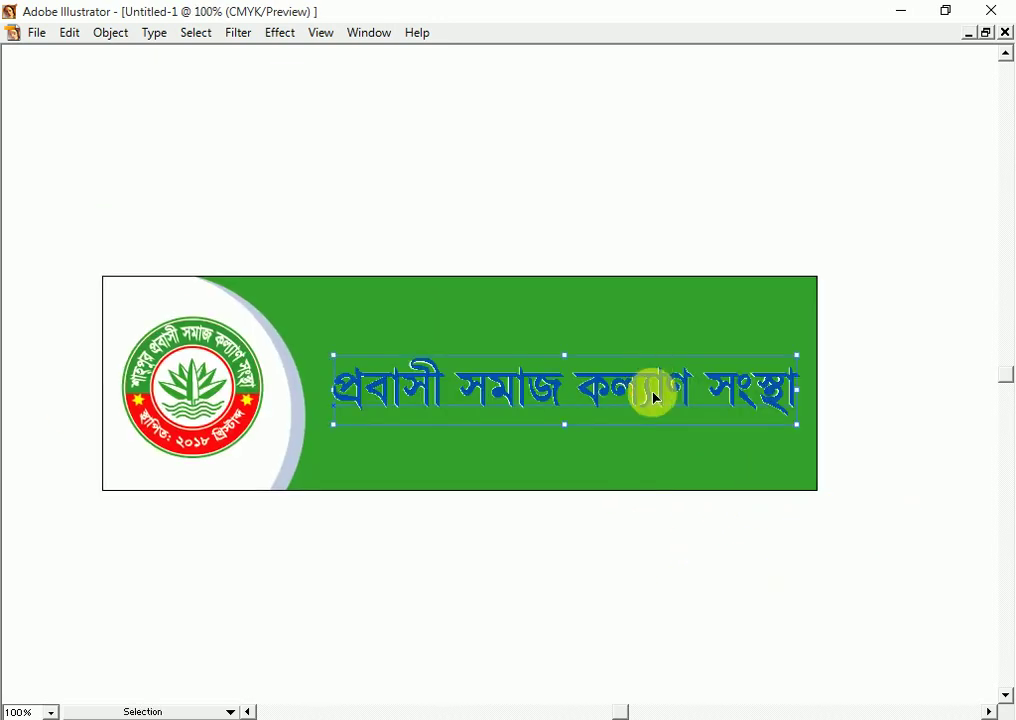
drag(655, 397, 645, 368)
ctrl+click(645, 366)
ctrl+click(645, 366)
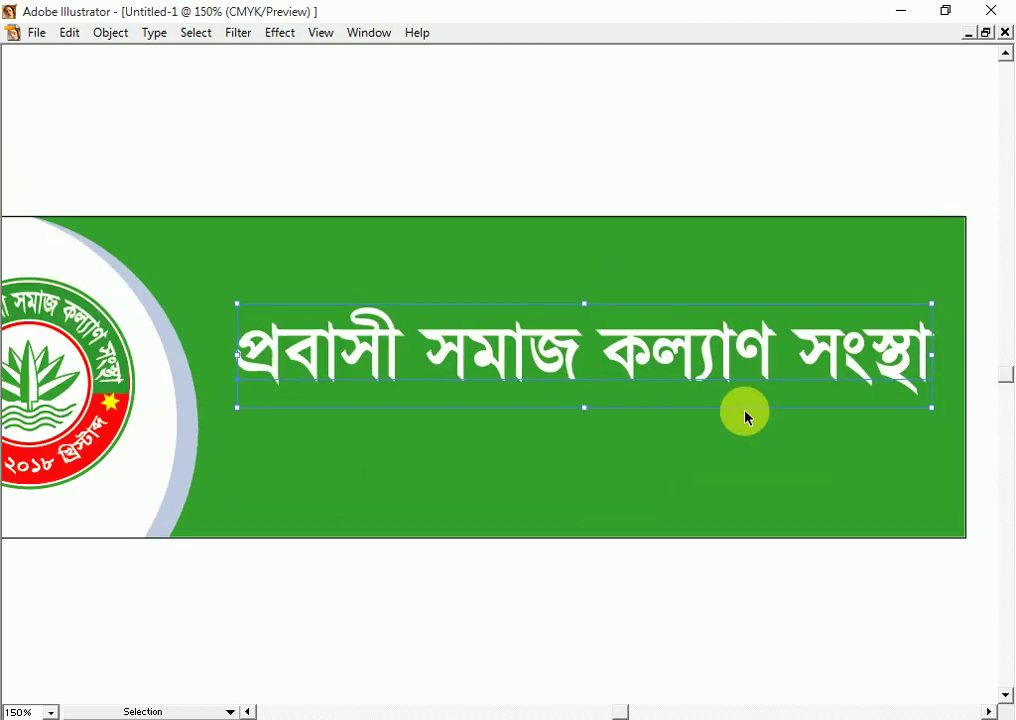
drag(717, 370, 710, 351)
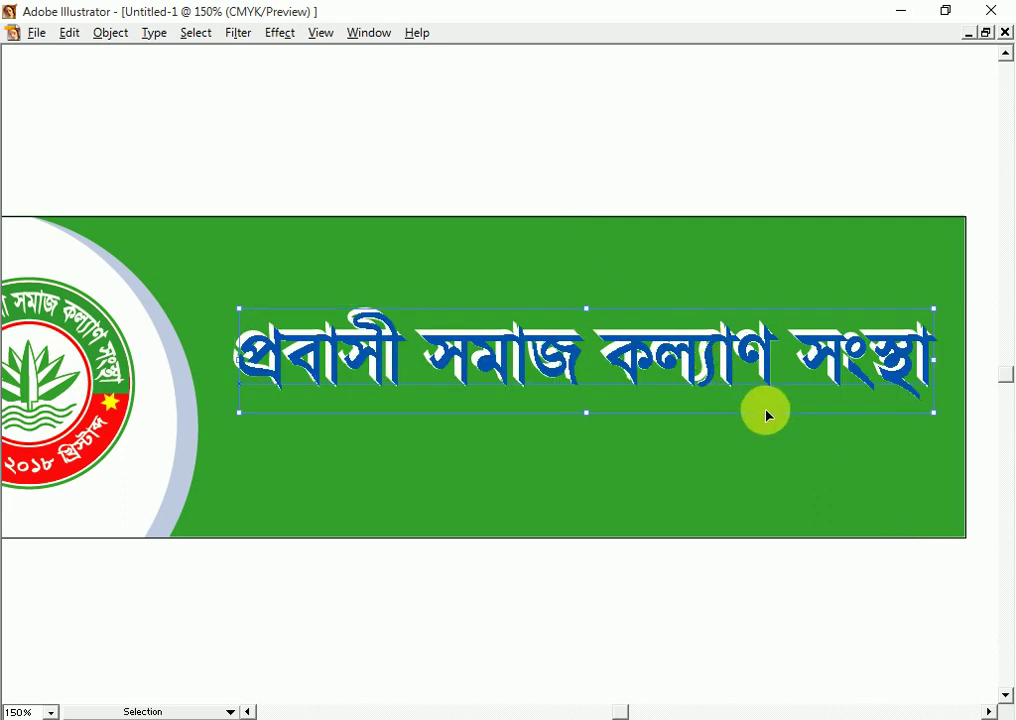
- Fill the offset copy black with no stroke and place it behind the white title
key(Tab)
click(832, 447)
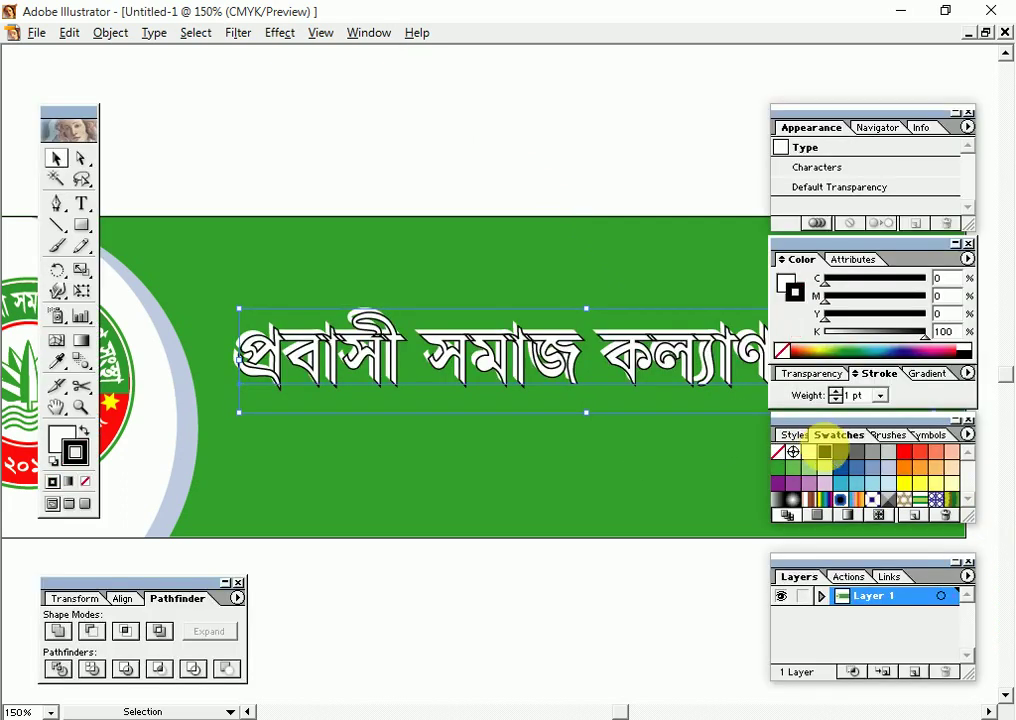
key(Tab)
key(Tab)
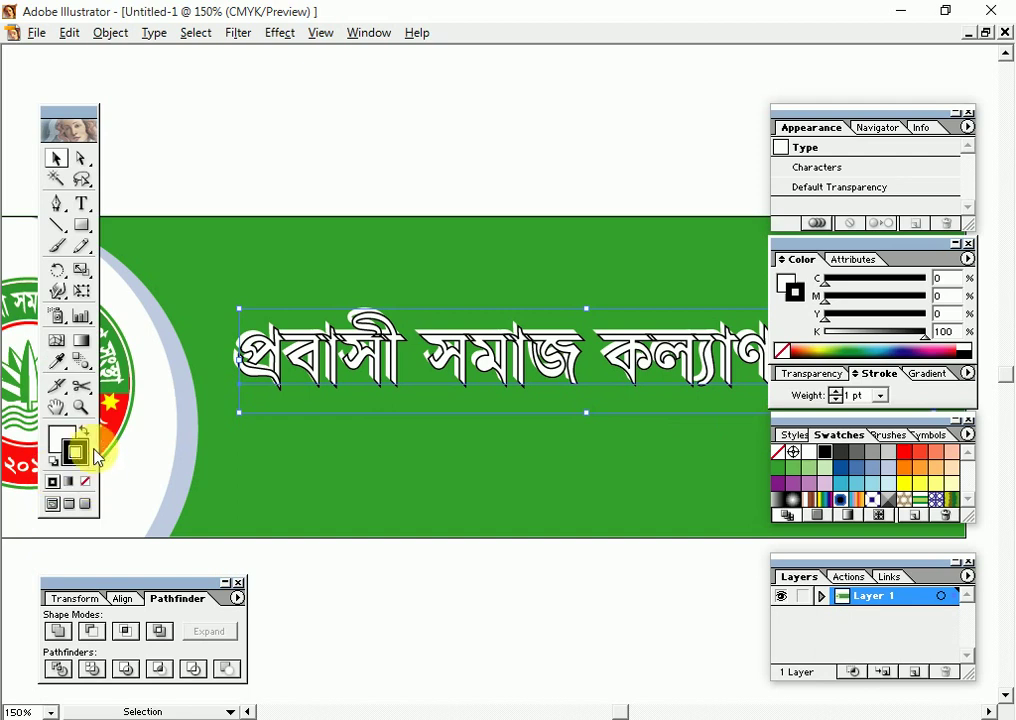
click(85, 481)
click(62, 437)
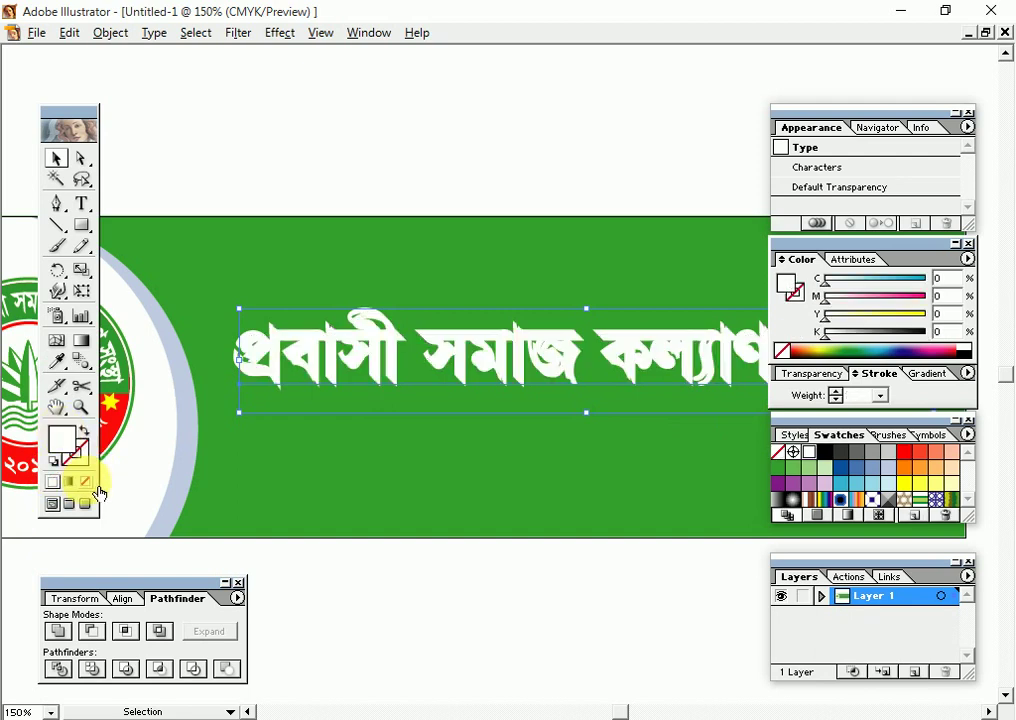
click(825, 451)
key(Tab)
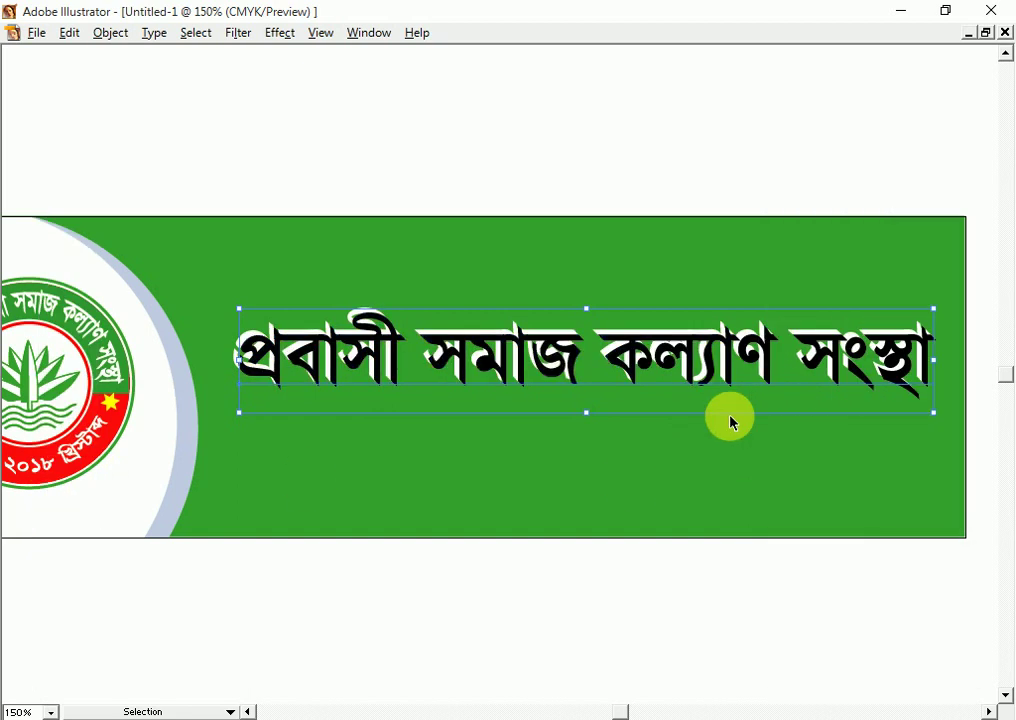
key(ctrl+z)
- Duplicate the title below itself and scale the copy smaller around its centre
ctrl+alt+click(705, 531)
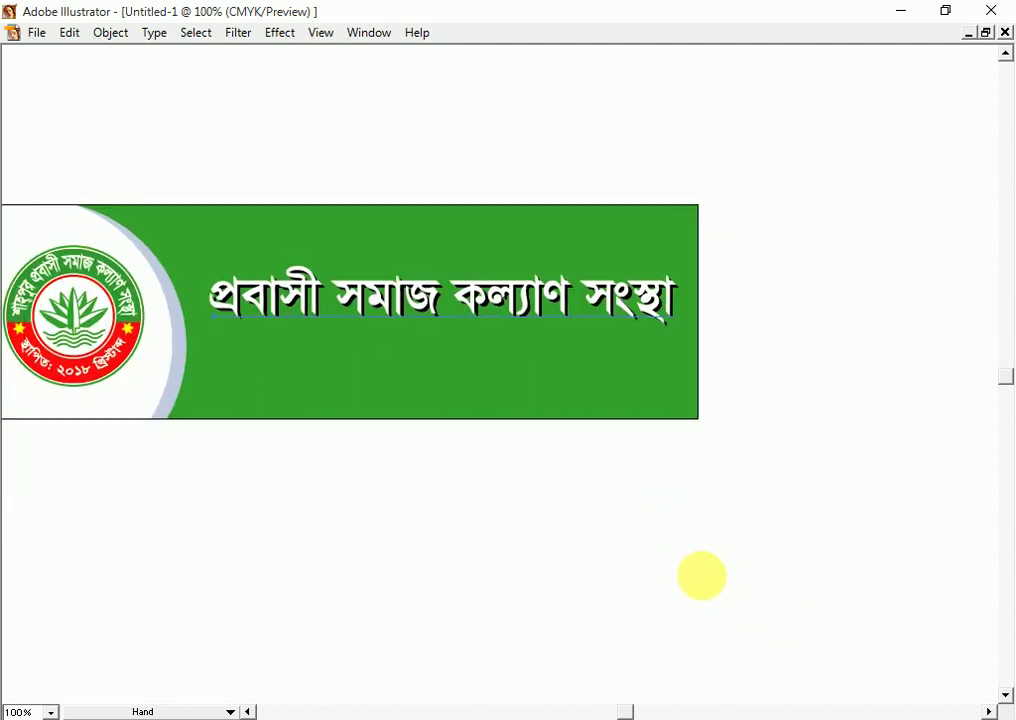
drag(703, 574, 747, 530)
drag(601, 283, 603, 390)
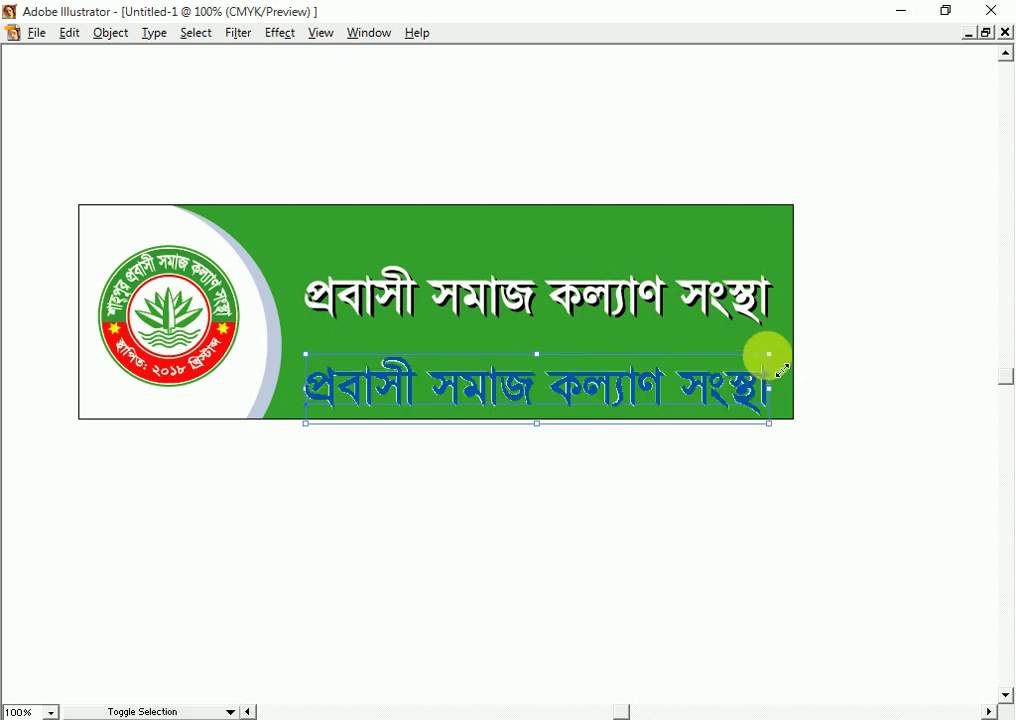
drag(768, 354, 700, 365)
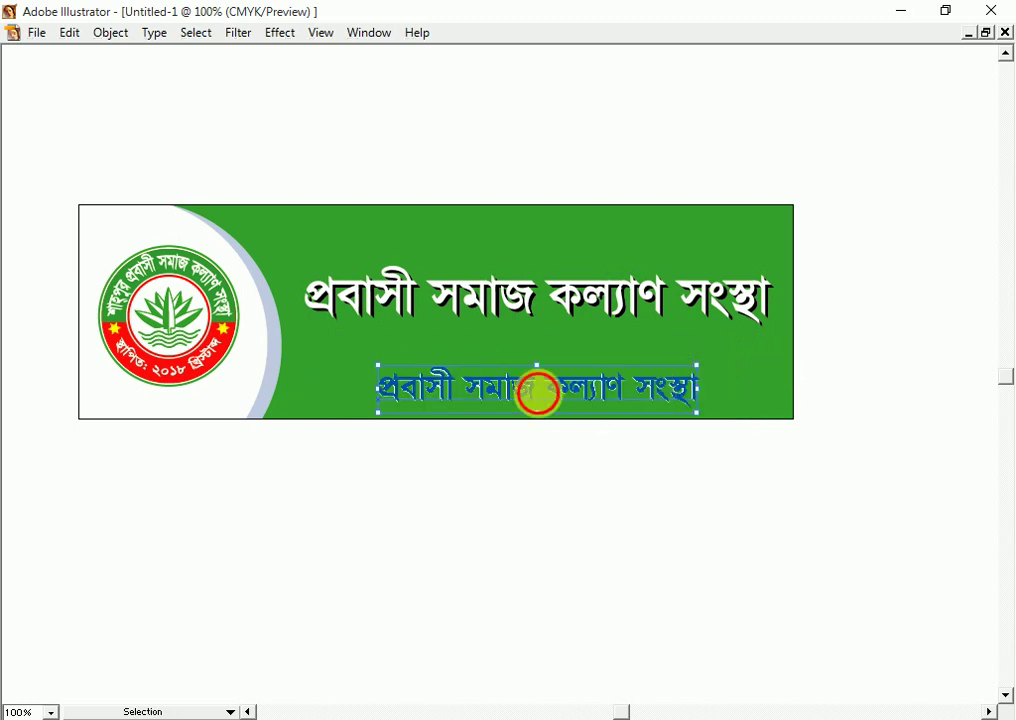
- Retype the copy as 'শাহপুর শাখা' and centre it beneath the title
triple_click(538, 393)
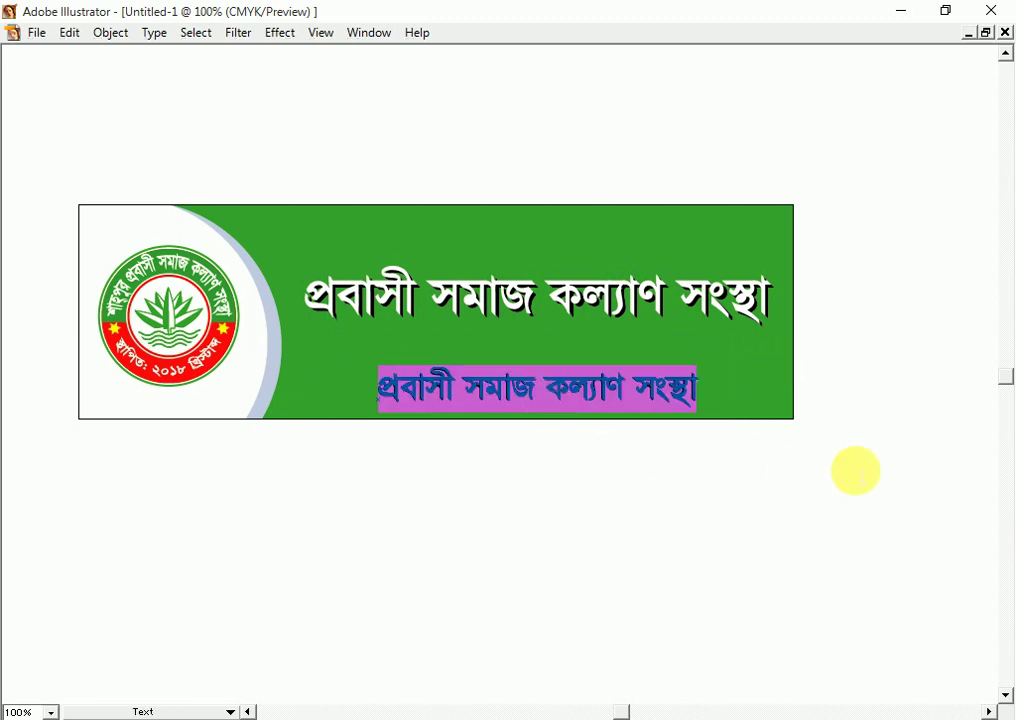
text(শাহপুর শাখা)
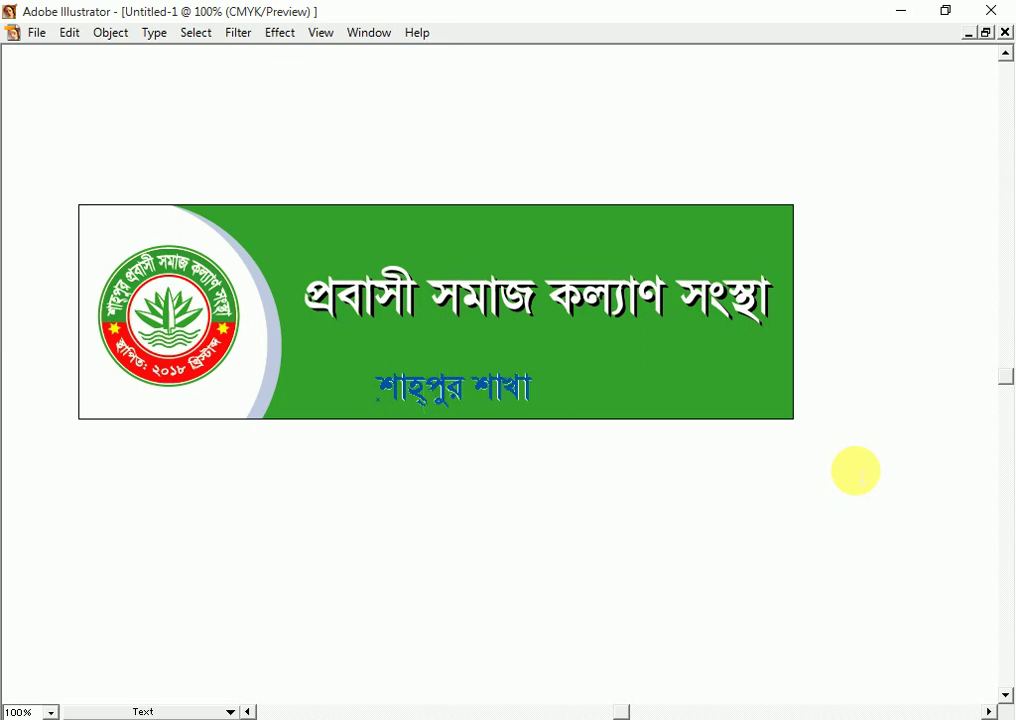
key(Escape)
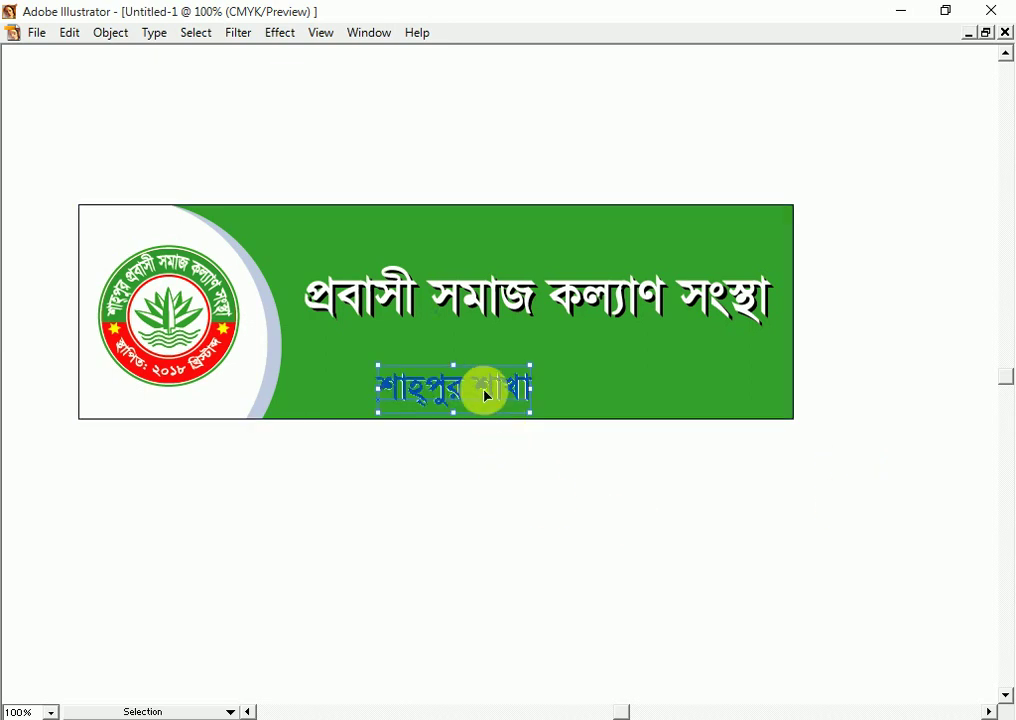
drag(488, 390, 568, 366)
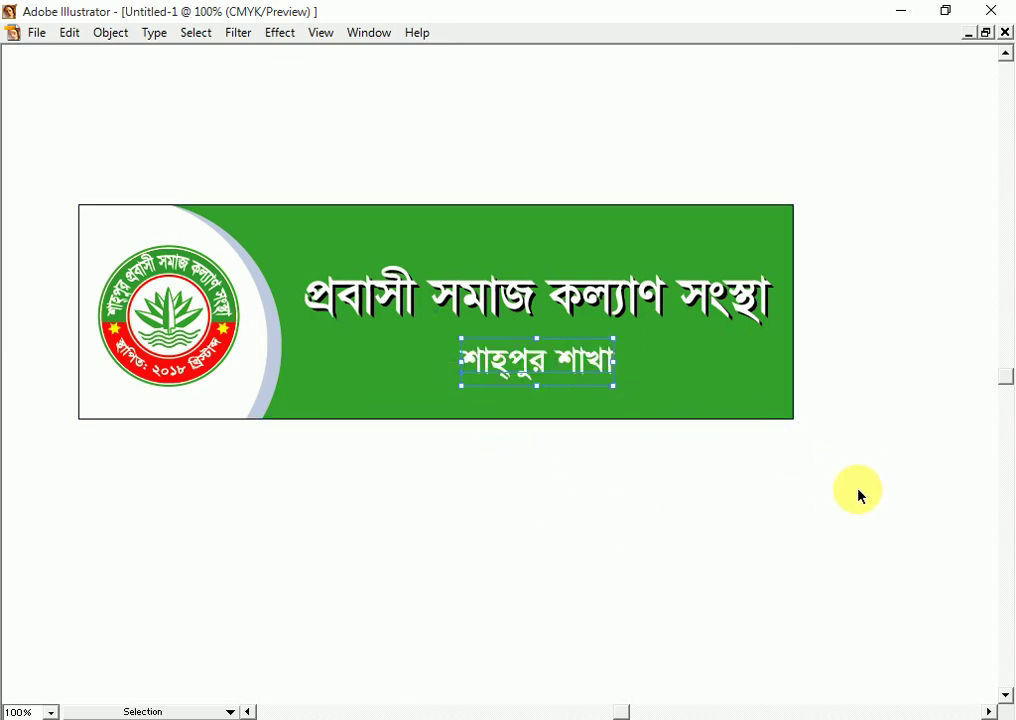
click(580, 375)
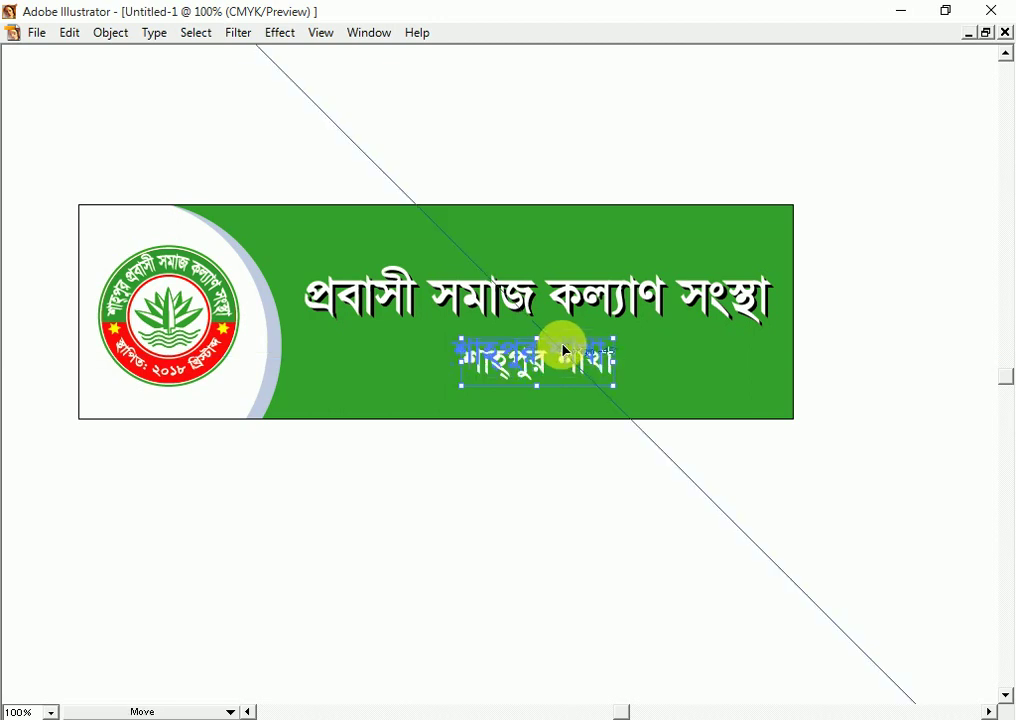
- Shift the subtitle slightly up-left and zoom in closely on it
drag(570, 362, 560, 353)
click(839, 395)
key(z)
click(720, 373)
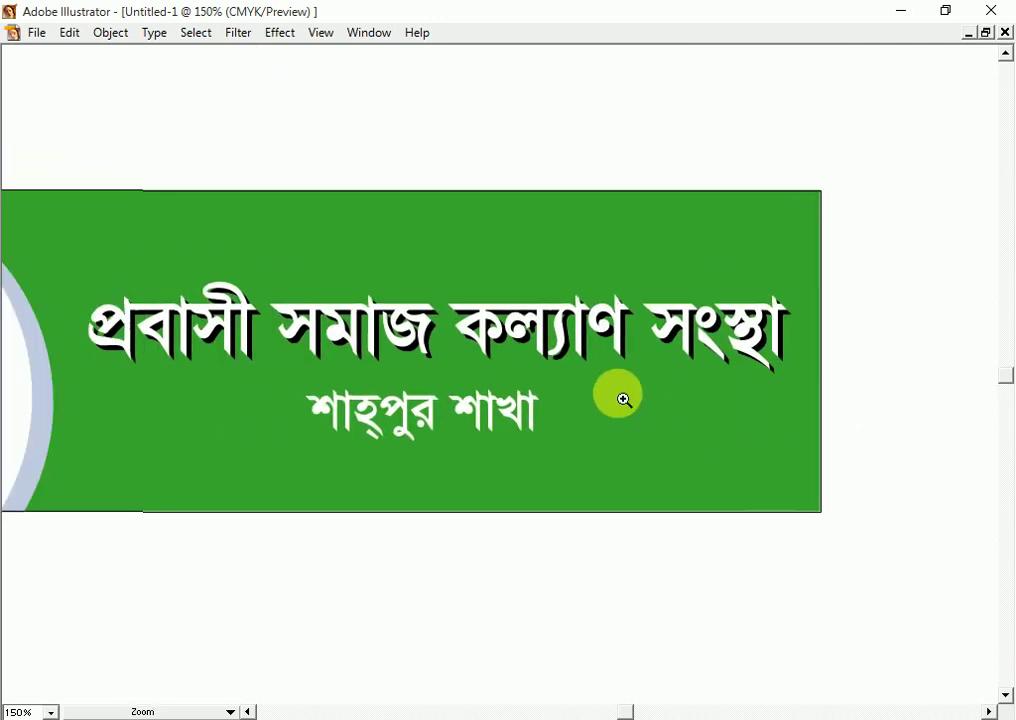
click(624, 397)
key(v)
click(447, 426)
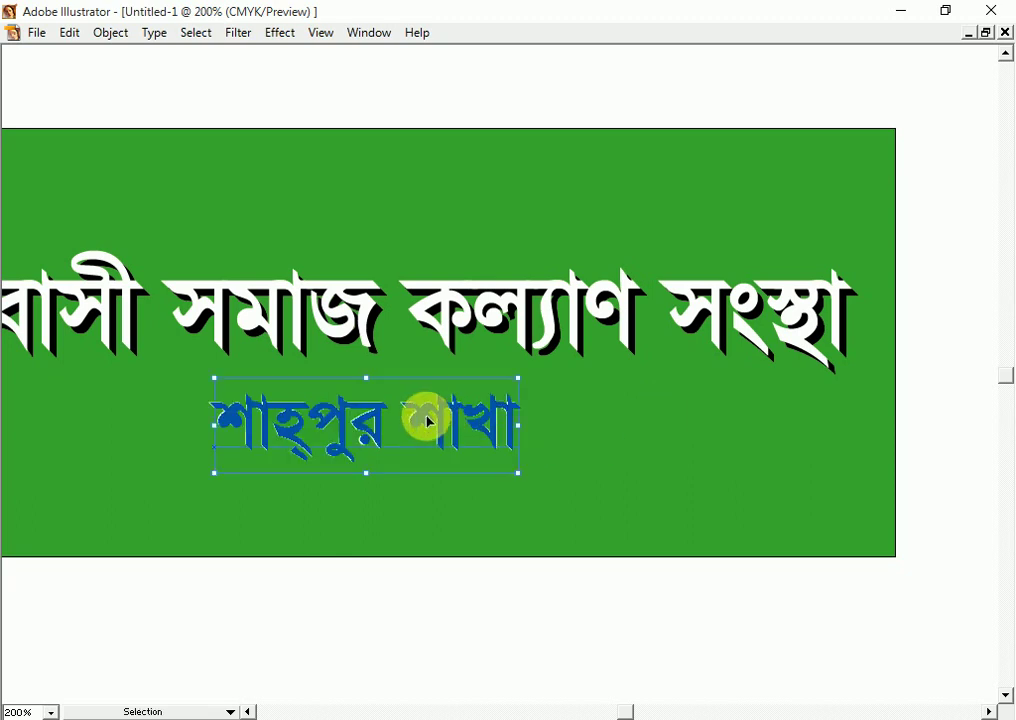
ctrl+alt+click(535, 461)
ctrl+click(524, 420)
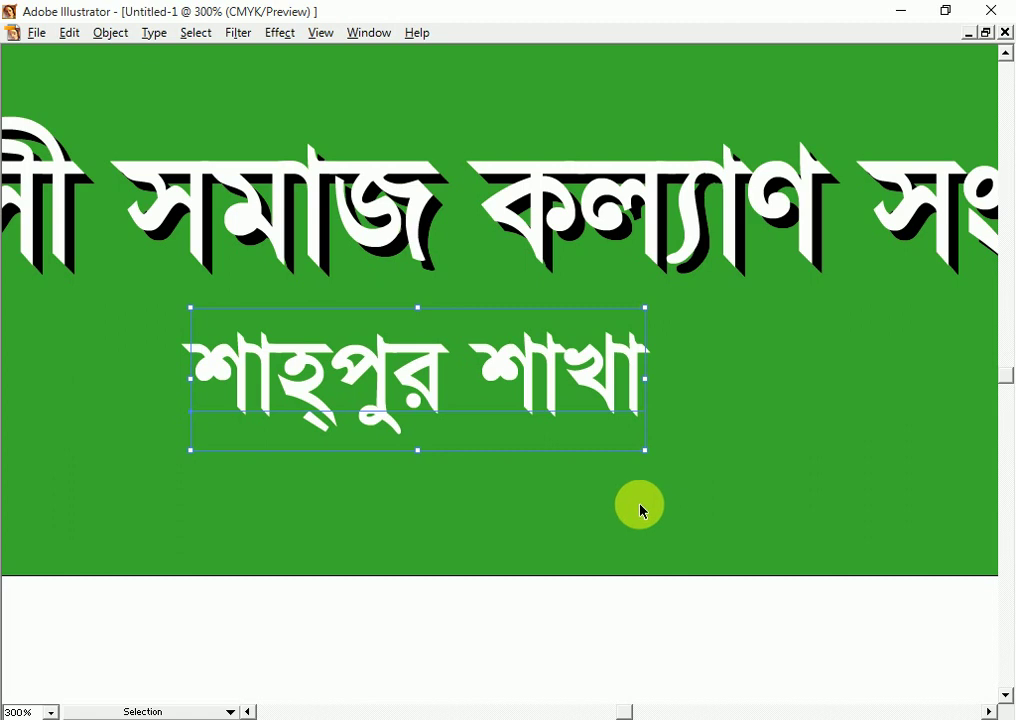
- Make a black copy just below the subtitle, send it behind, and nudge it right
drag(515, 370, 517, 377)
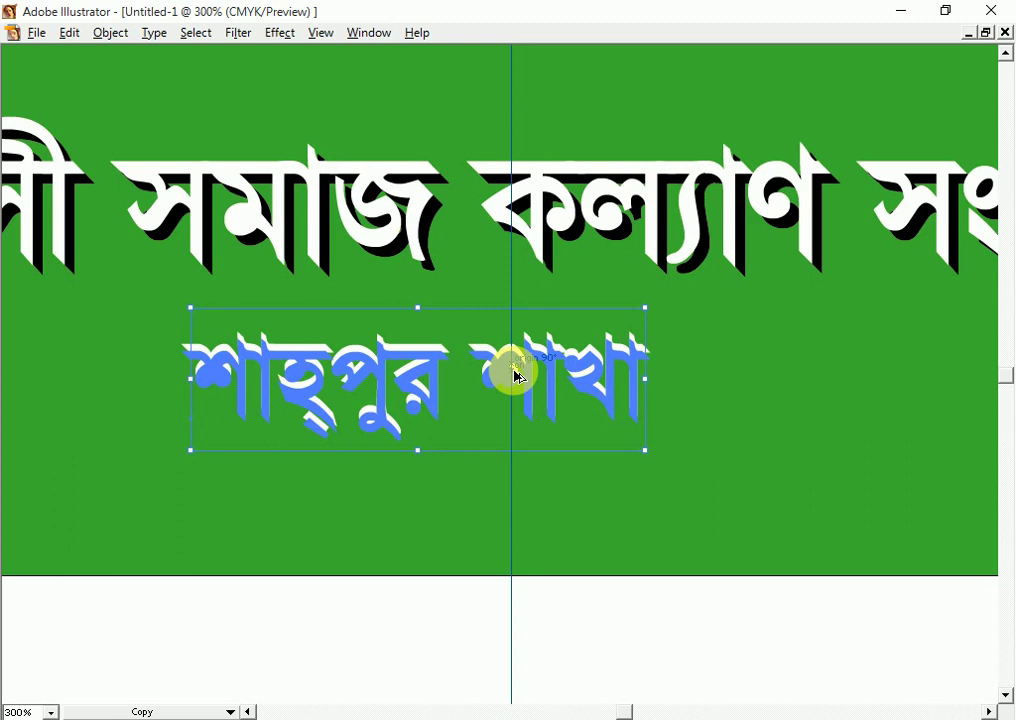
drag(517, 377, 517, 384)
key(Tab)
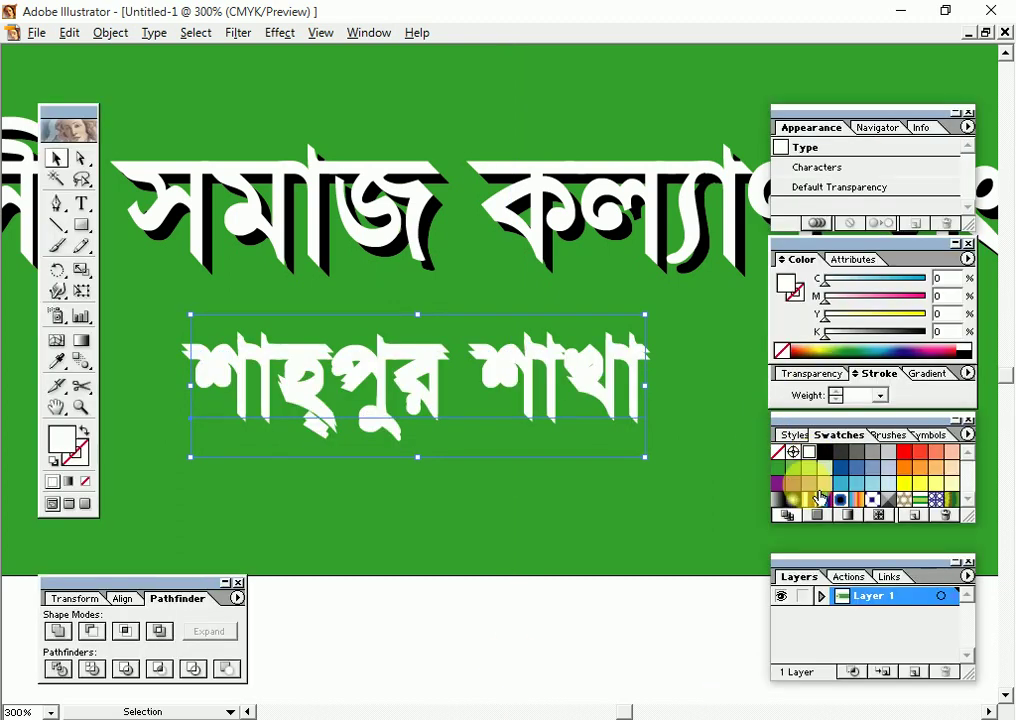
key(Tab)
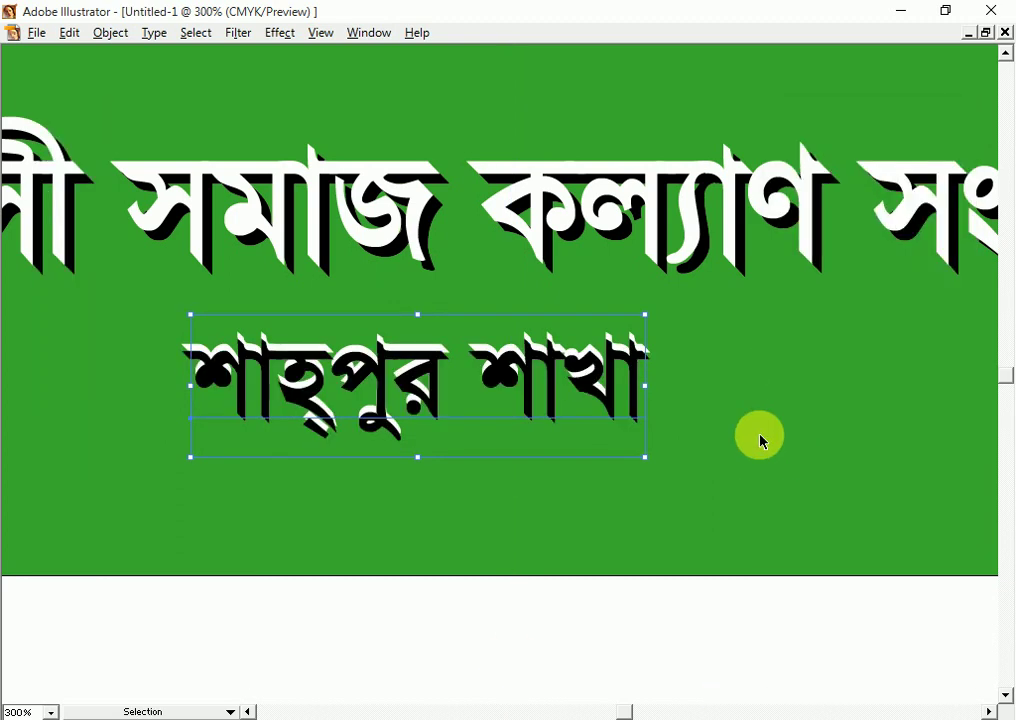
key(ctrl+shift+bracketleft)
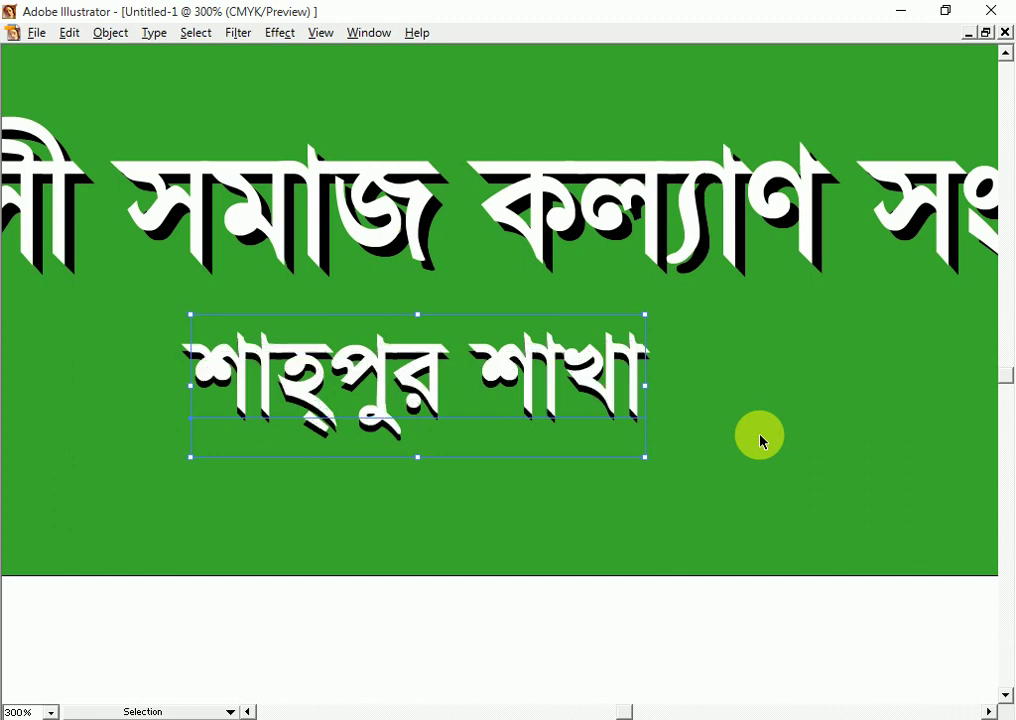
key(Right)
key(Right)
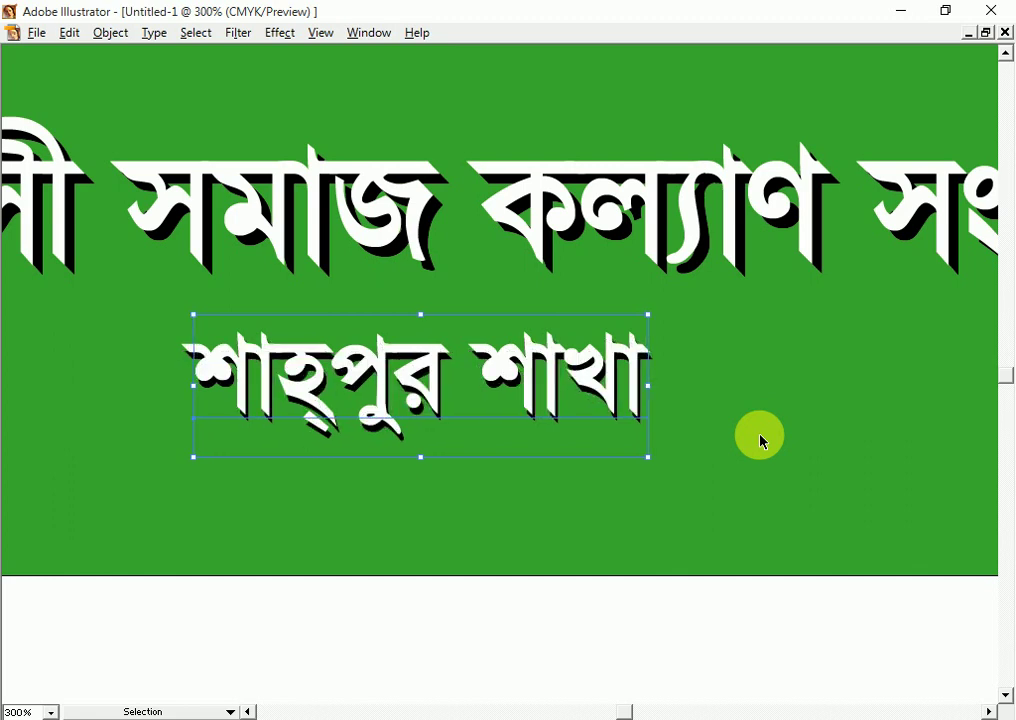
- Move the shadowed subtitle slightly lower, then nudge it back up toward the title
key(ctrl+minus)
key(ctrl+minus)
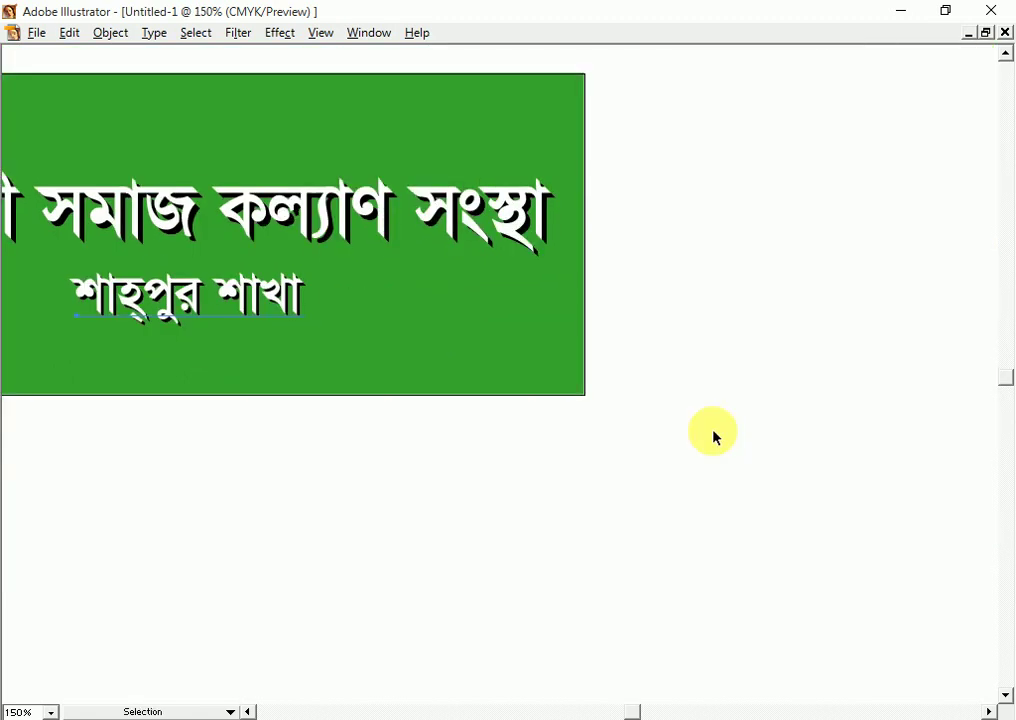
key(ctrl+minus)
ctrl+click(522, 435)
ctrl+click(787, 547)
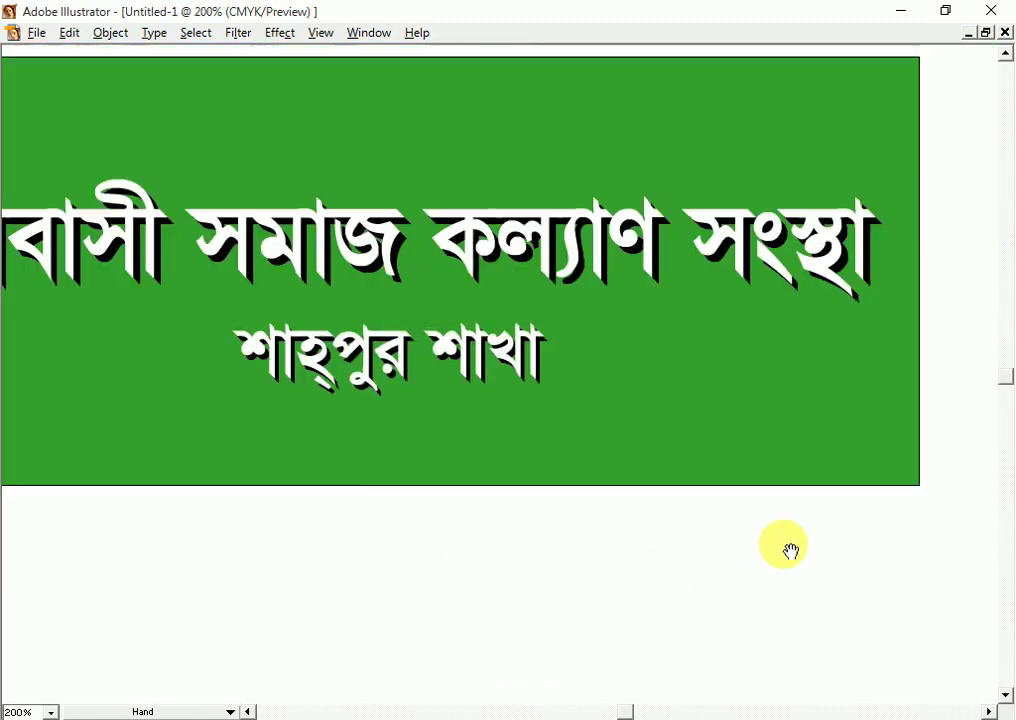
drag(787, 547, 662, 483)
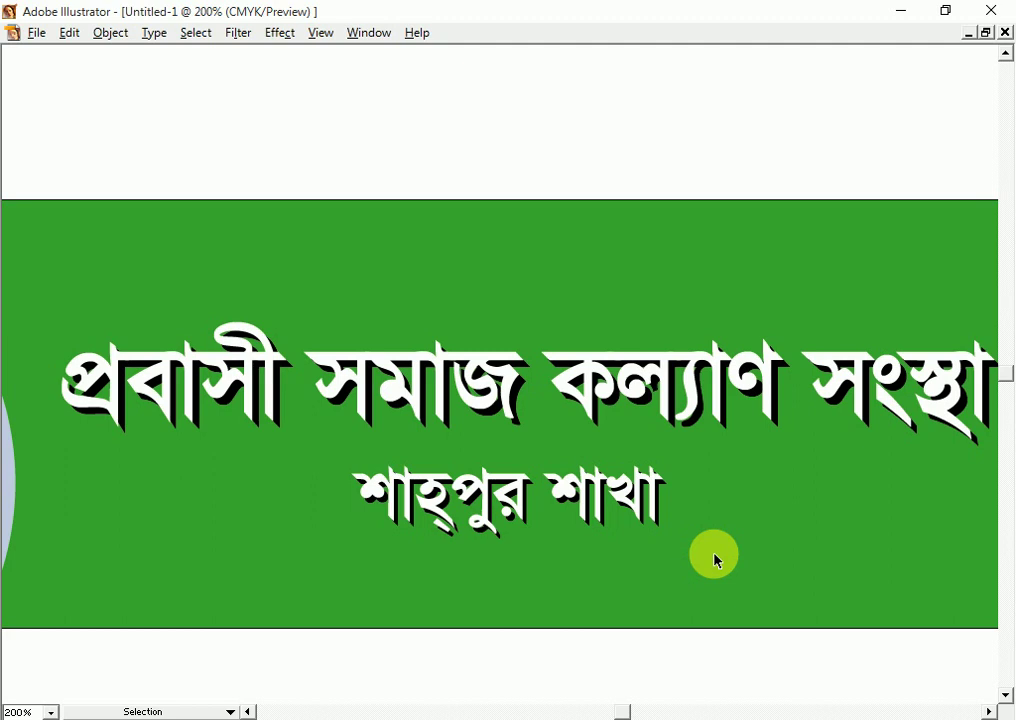
drag(716, 560, 340, 465)
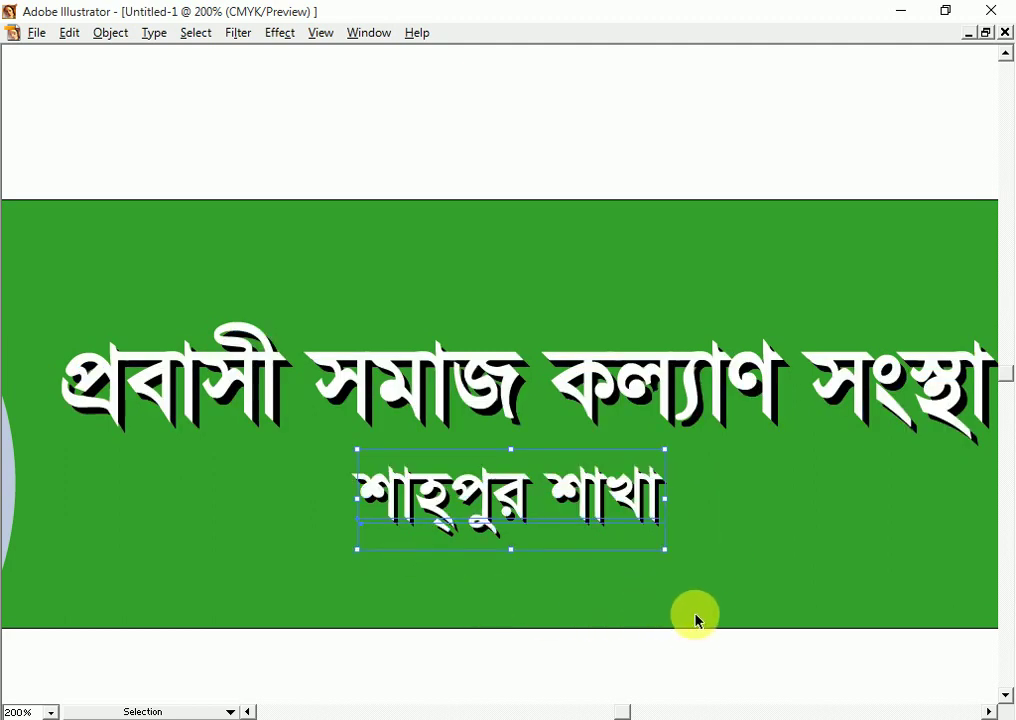
drag(653, 492, 628, 526)
key(ctrl+minus)
key(ctrl+minus)
key(ctrl+minus)
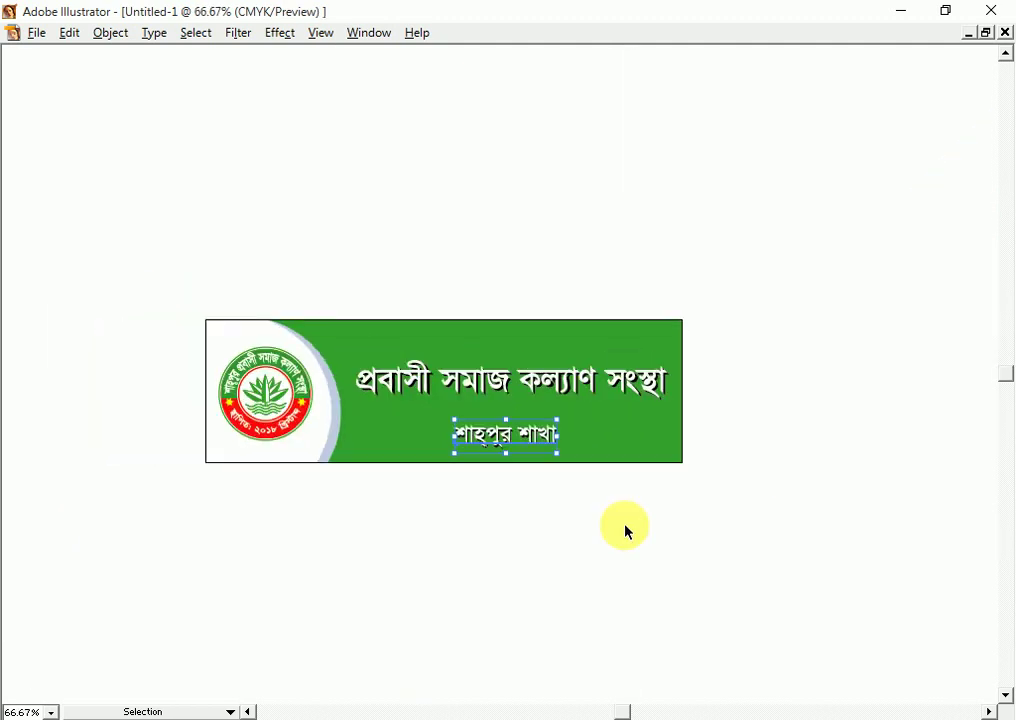
ctrl+alt+click(599, 483)
ctrl+click(653, 562)
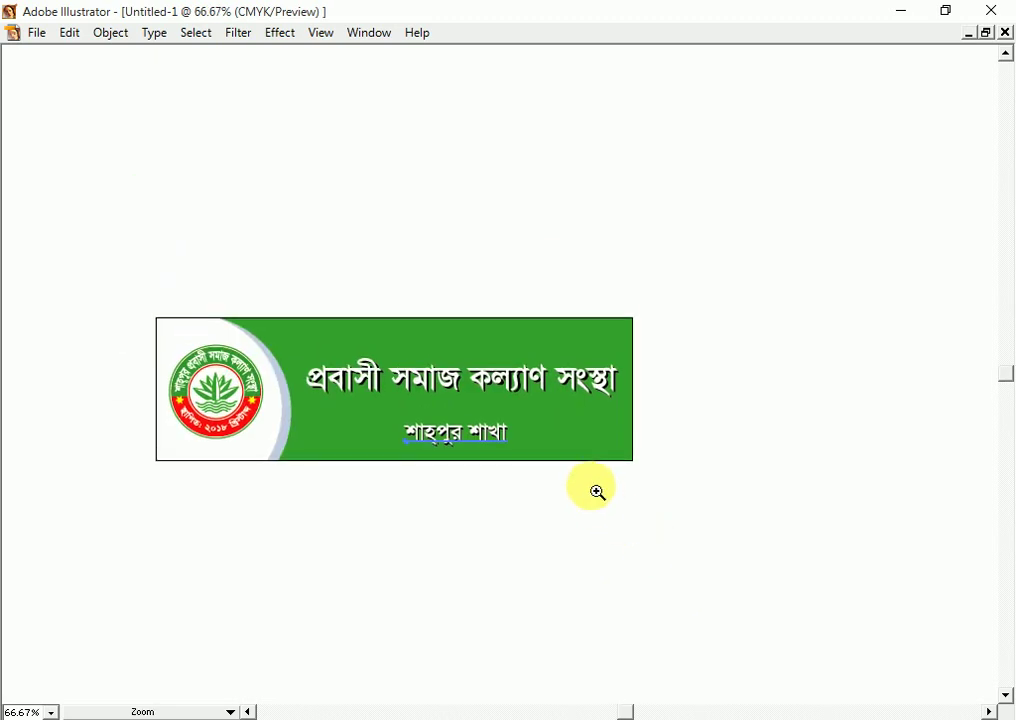
ctrl+click(597, 492)
drag(576, 444, 753, 558)
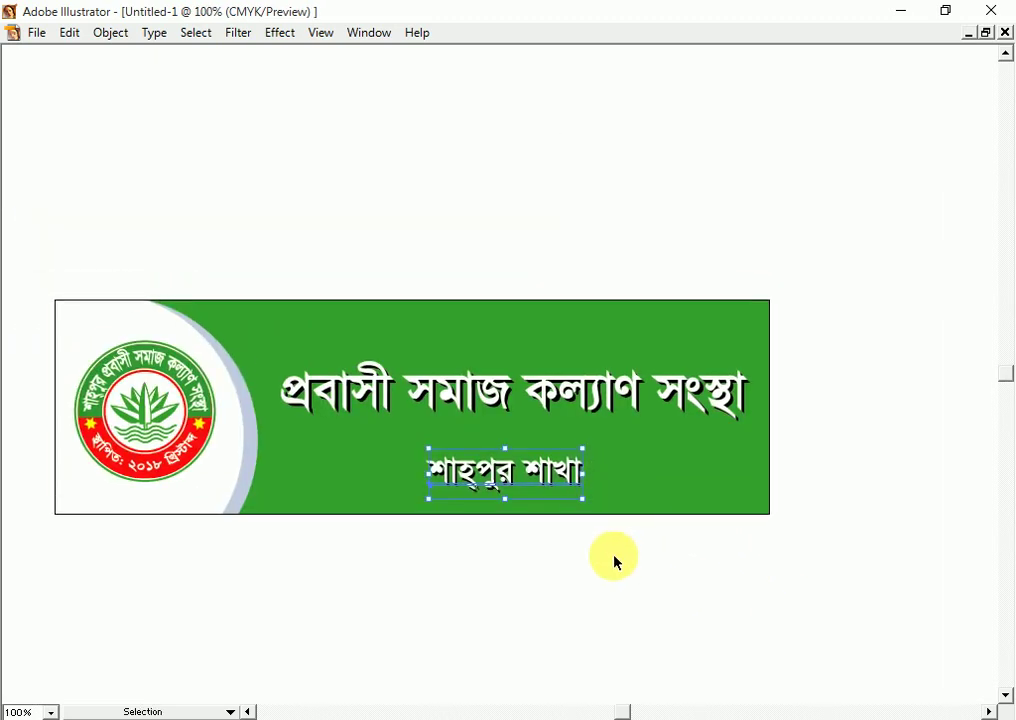
key(Up)
key(Up)
key(Up)
key(Up)
key(Up)
key(Up)
key(Up)
key(Up)
key(Up)
key(Up)
key(Up)
key(Up)
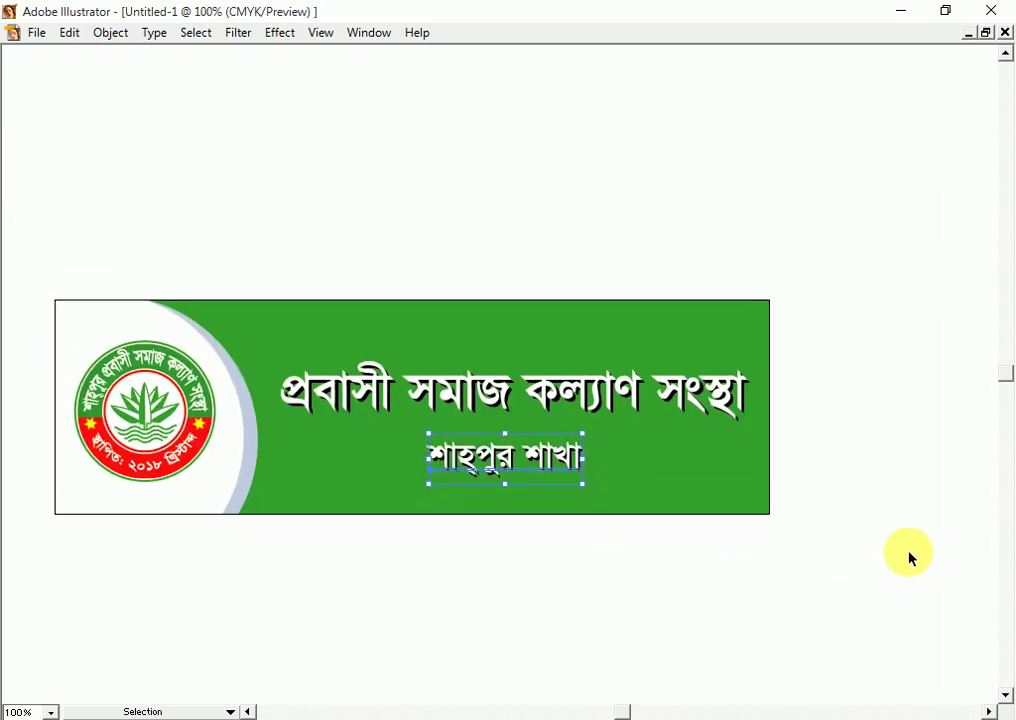
- Enlarge the subtitle slightly from its corner handle
click(537, 452)
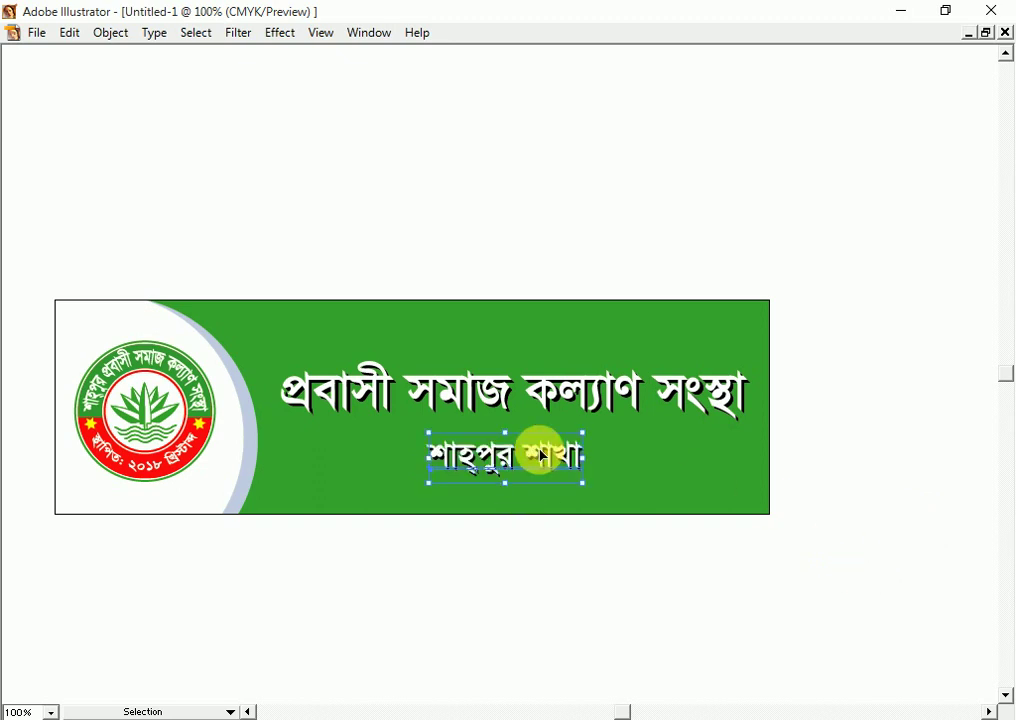
click(867, 505)
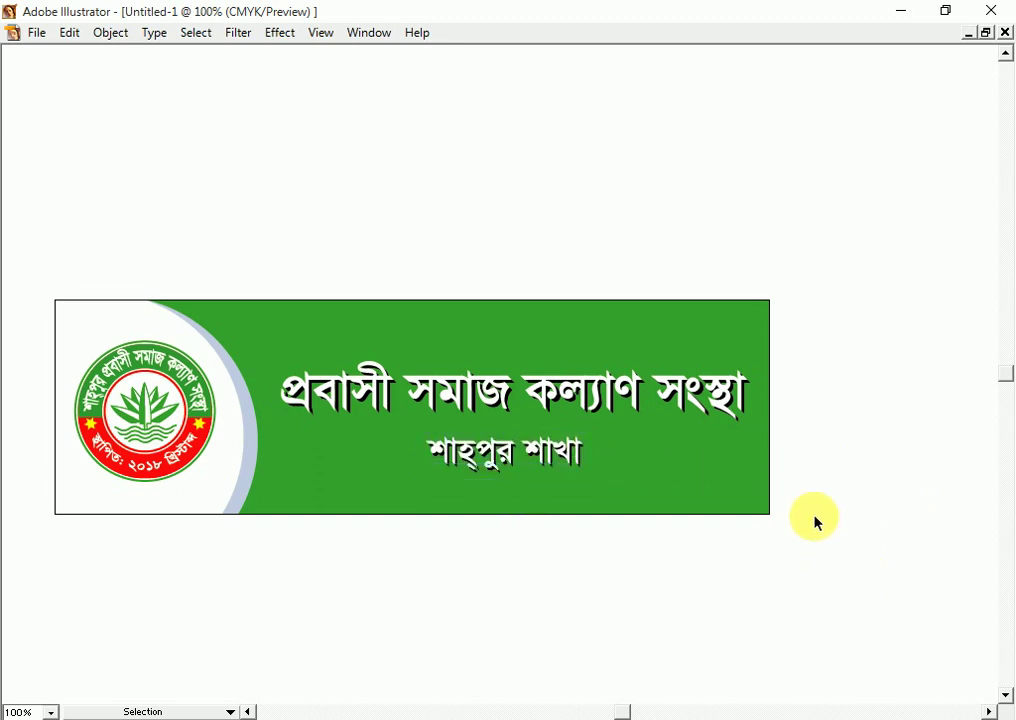
click(541, 452)
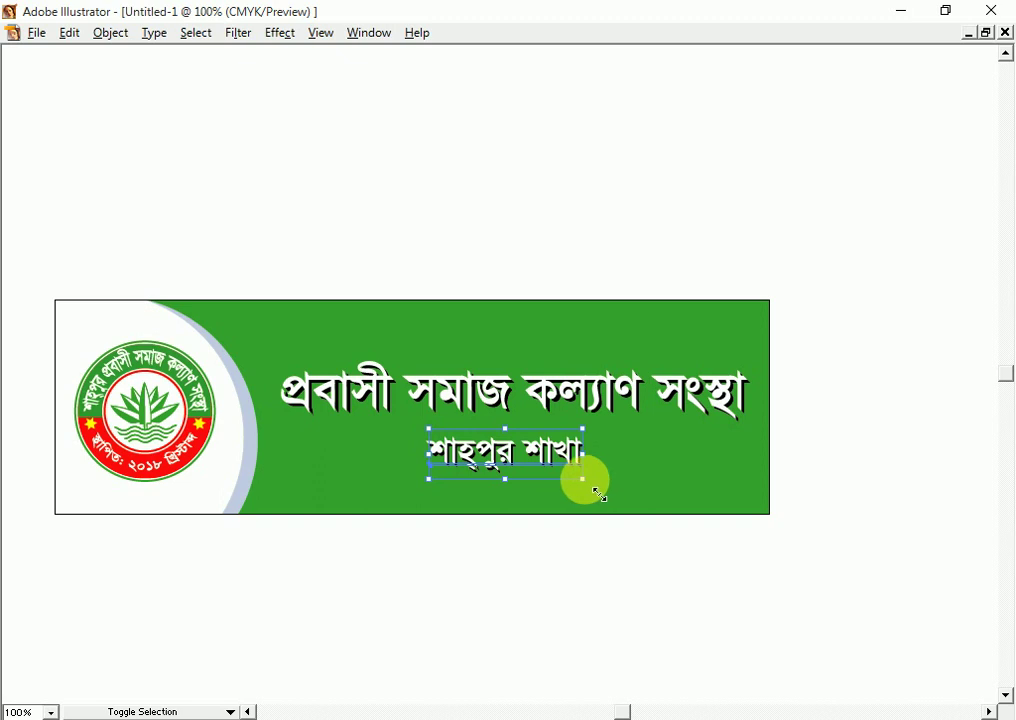
drag(585, 479, 596, 485)
click(908, 562)
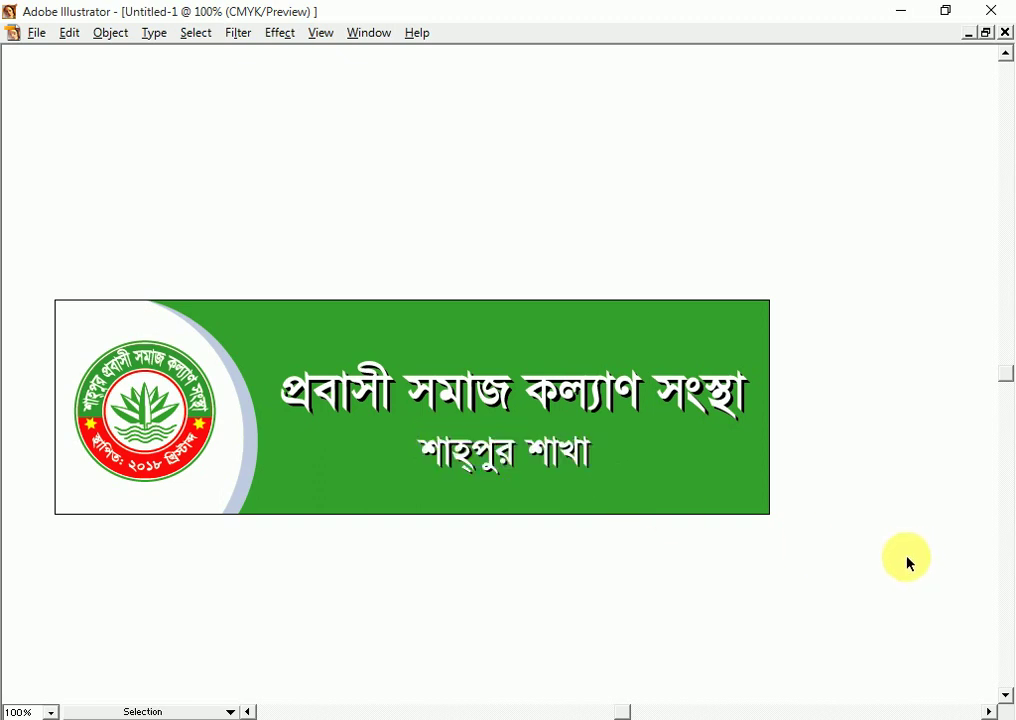
- Check the main title and zoom out to review the finished banner
click(592, 392)
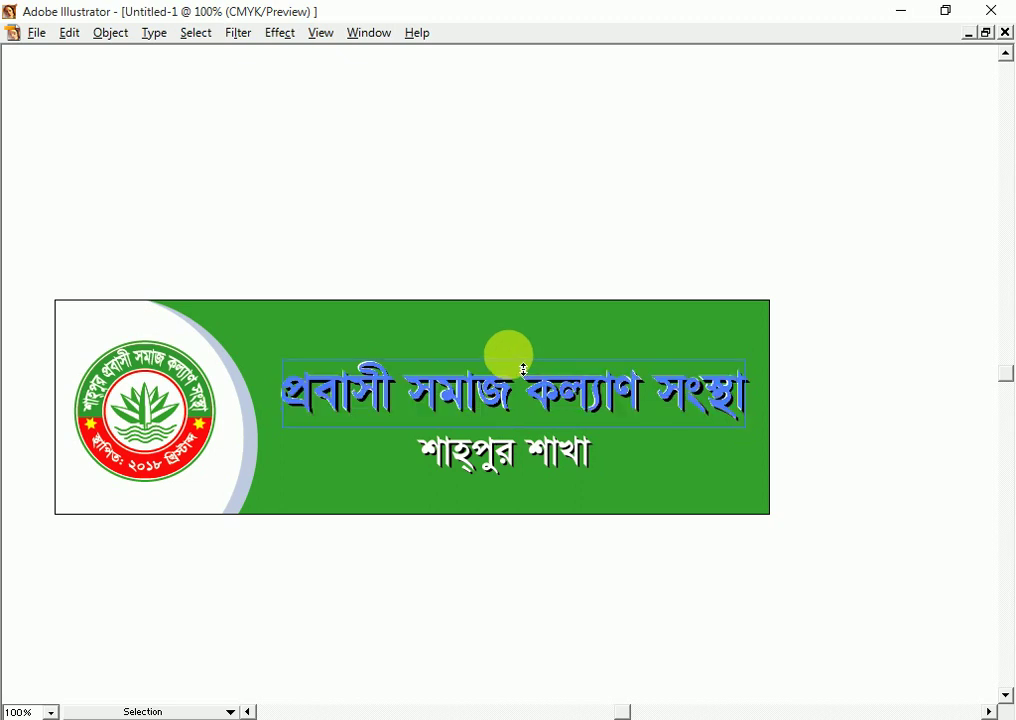
click(890, 469)
click(700, 380)
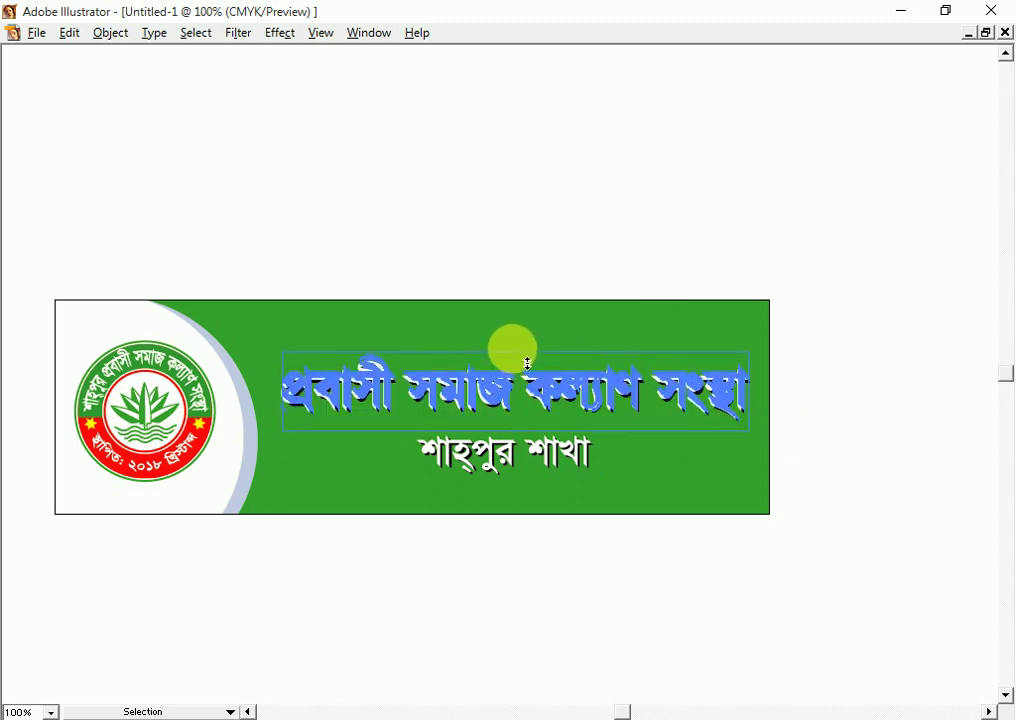
click(827, 490)
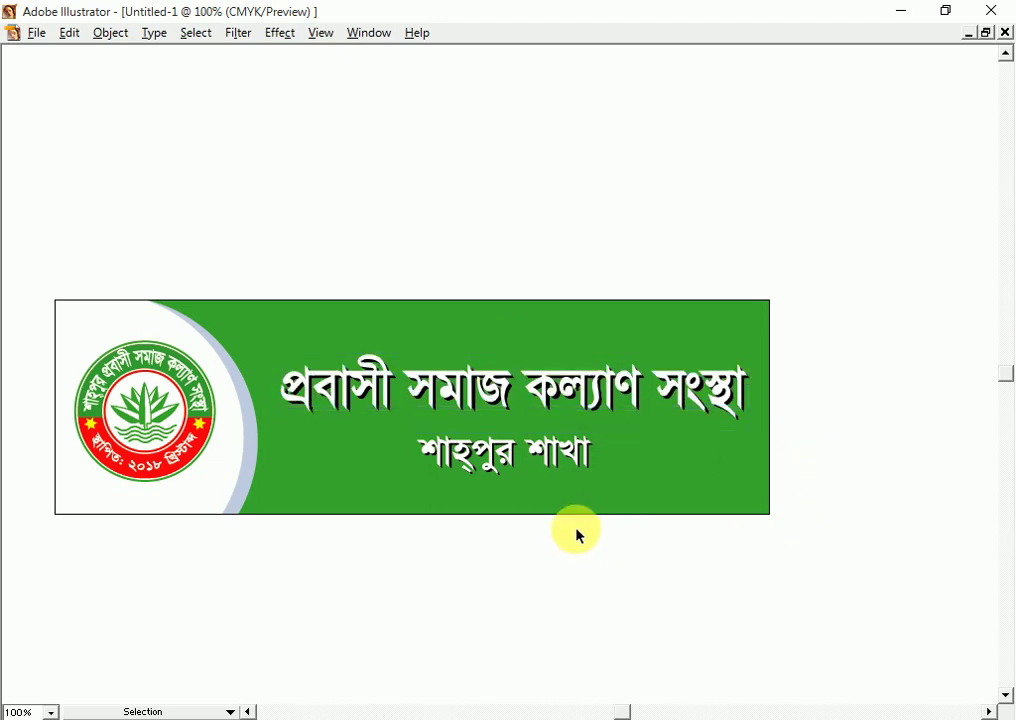
key(ctrl+minus)
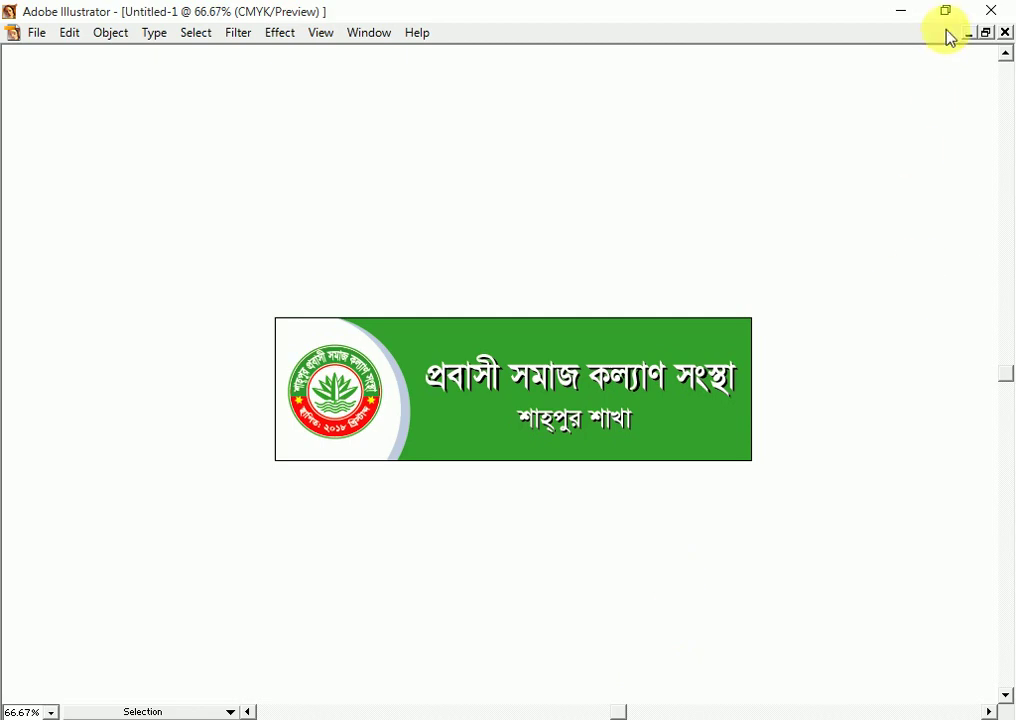
click(905, 12)
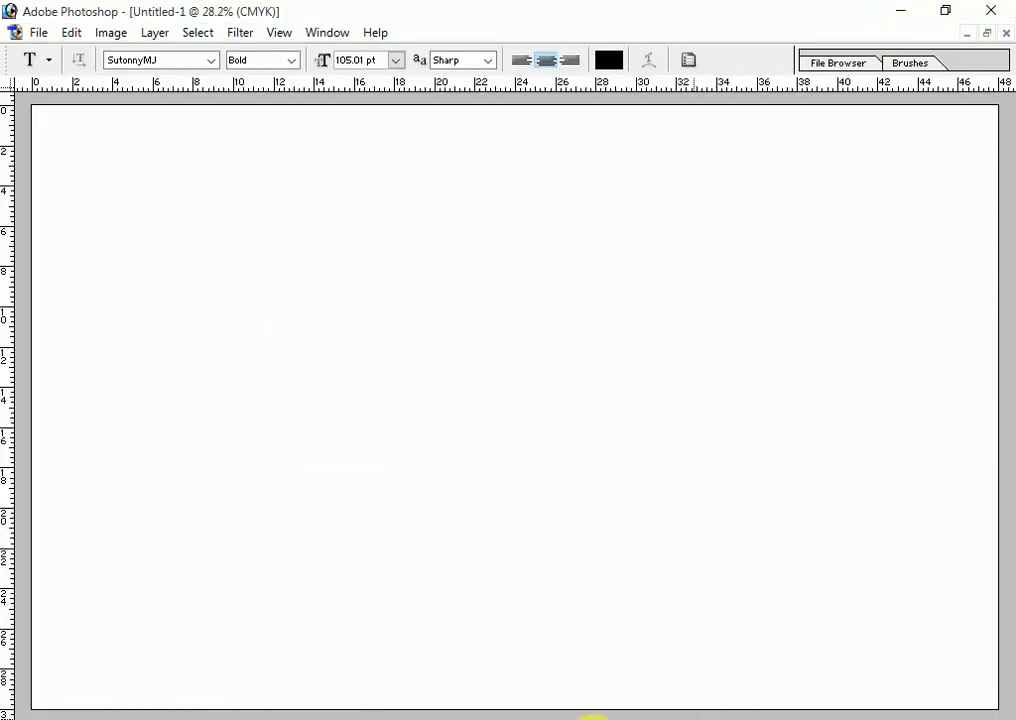
click(600, 717)
click(850, 718)
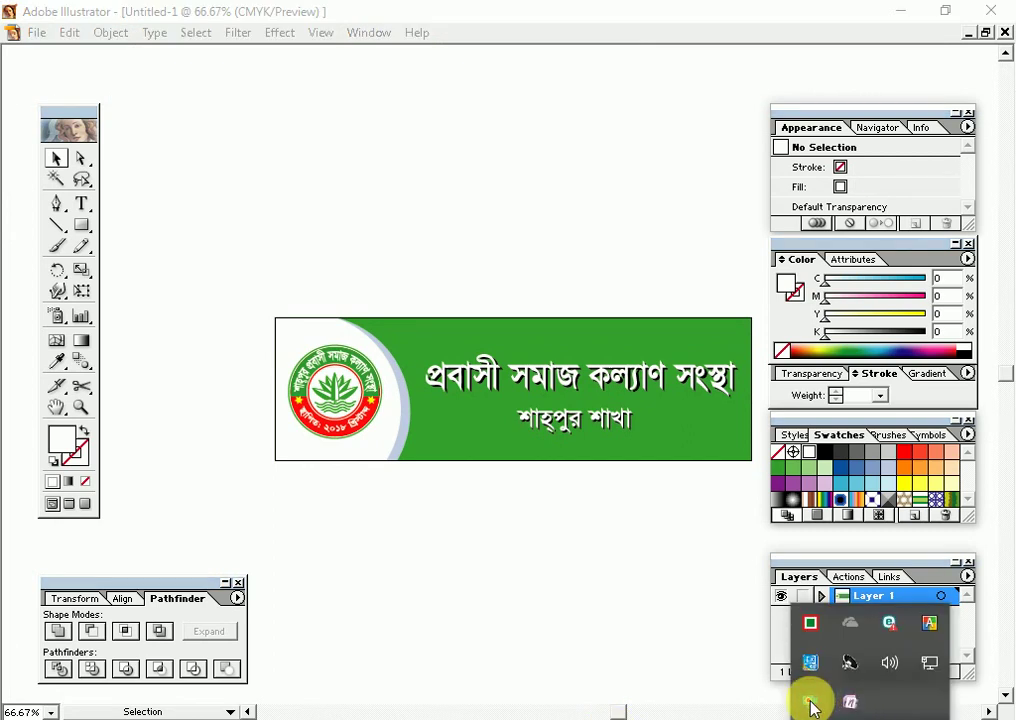
click(905, 12)
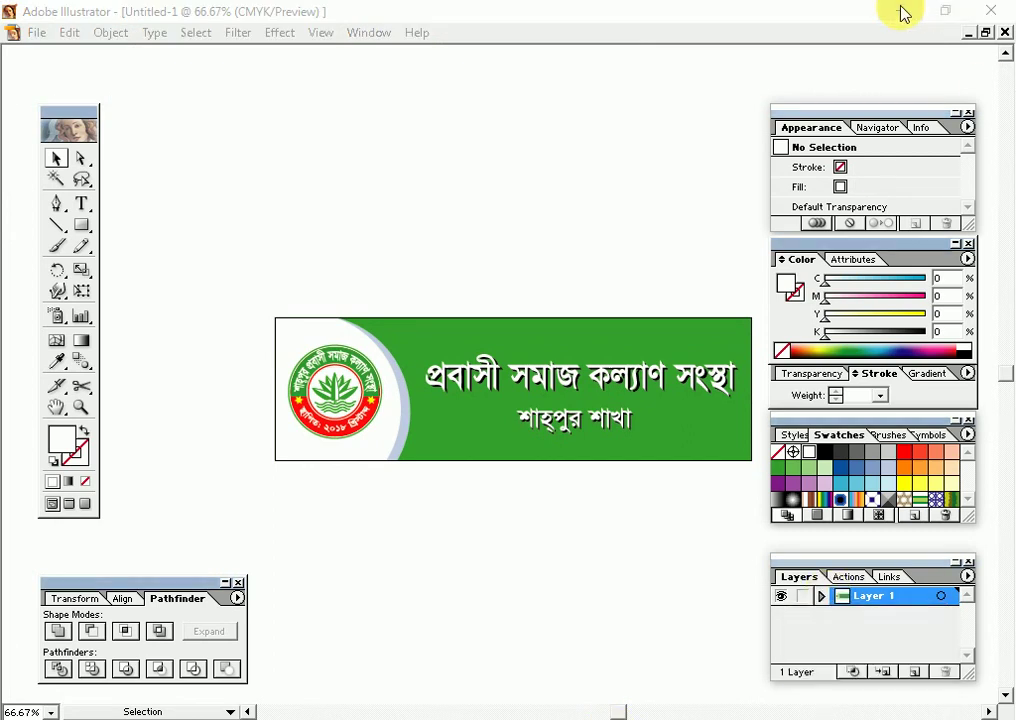